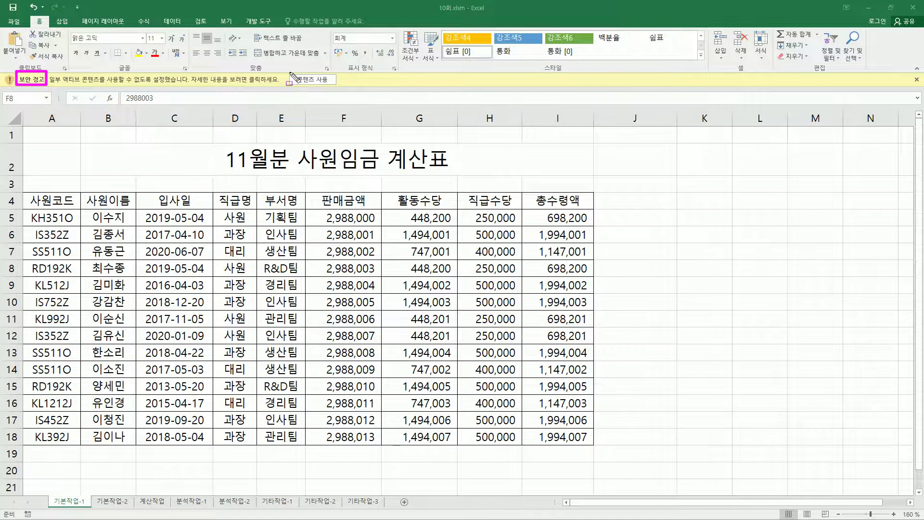
- Enable the workbook's blocked active content
key(Escape)
click(320, 80)
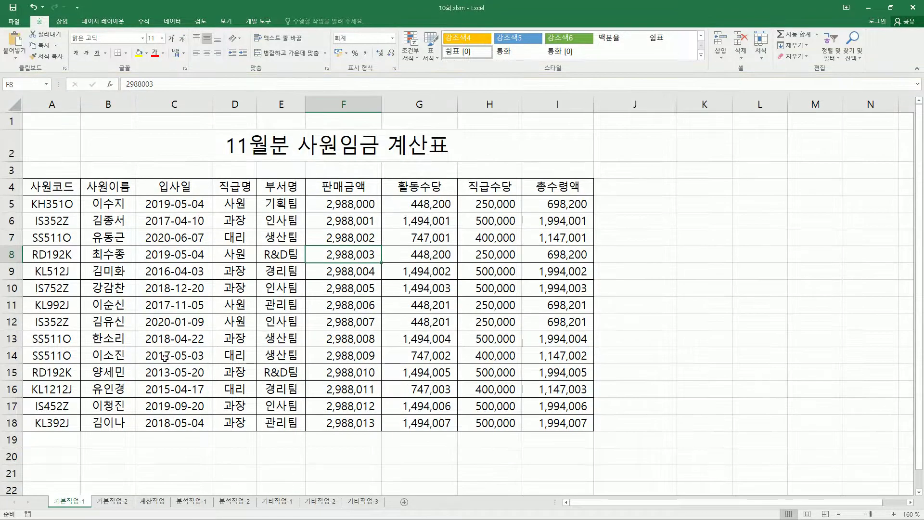
- Read the advanced filter task for the 기본작업-1 sheet and locate its data range A4:I18
drag(44, 487, 387, 509)
key(Escape)
click(192, 235)
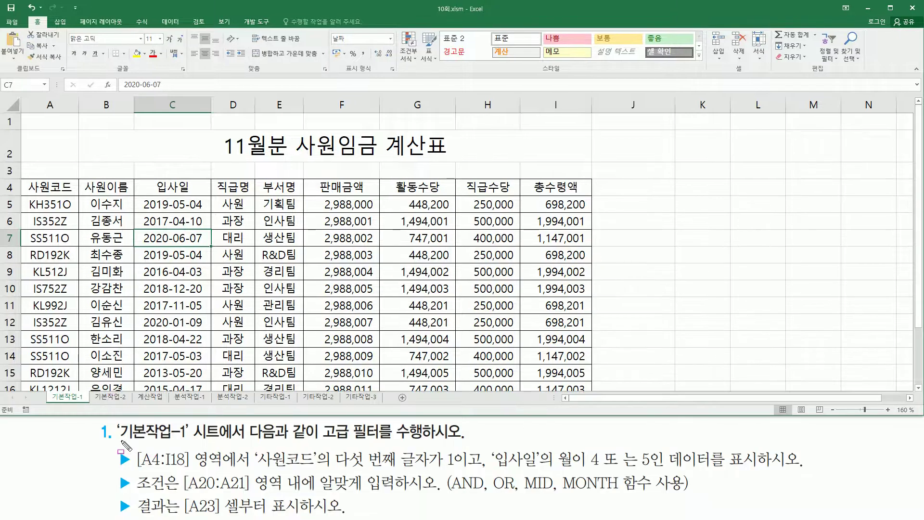
drag(119, 439, 183, 440)
drag(322, 440, 383, 439)
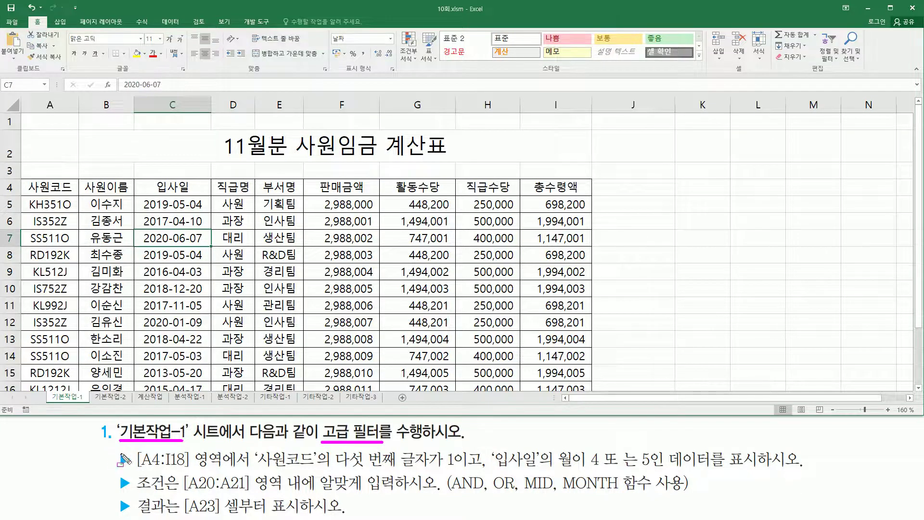
drag(112, 448, 133, 516)
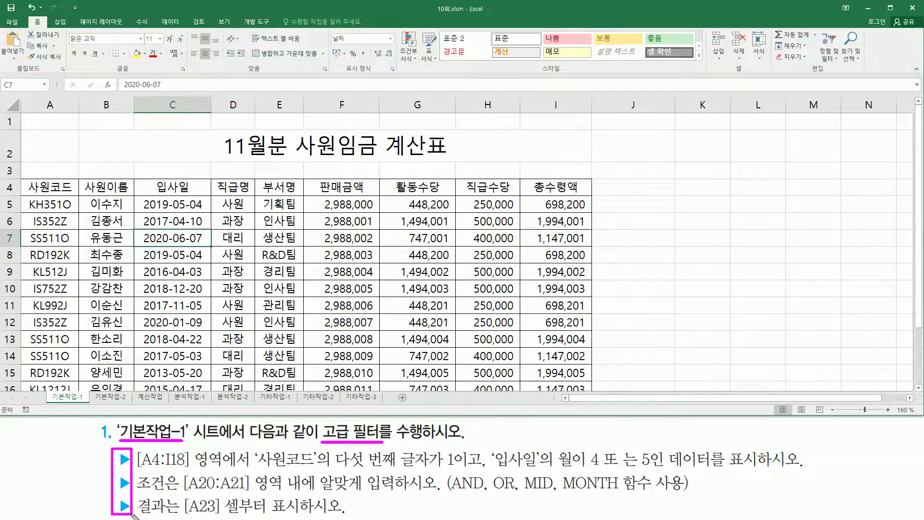
key(Escape)
key(r)
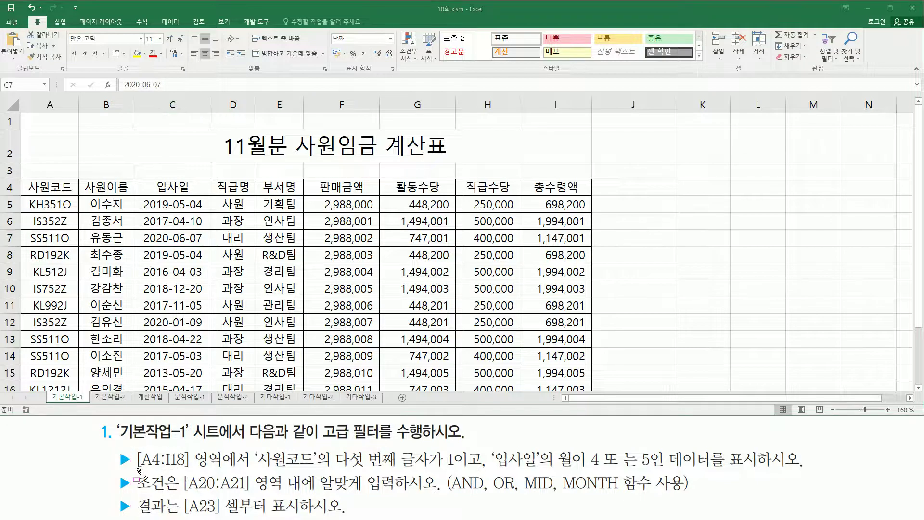
drag(137, 467, 249, 471)
drag(28, 180, 76, 195)
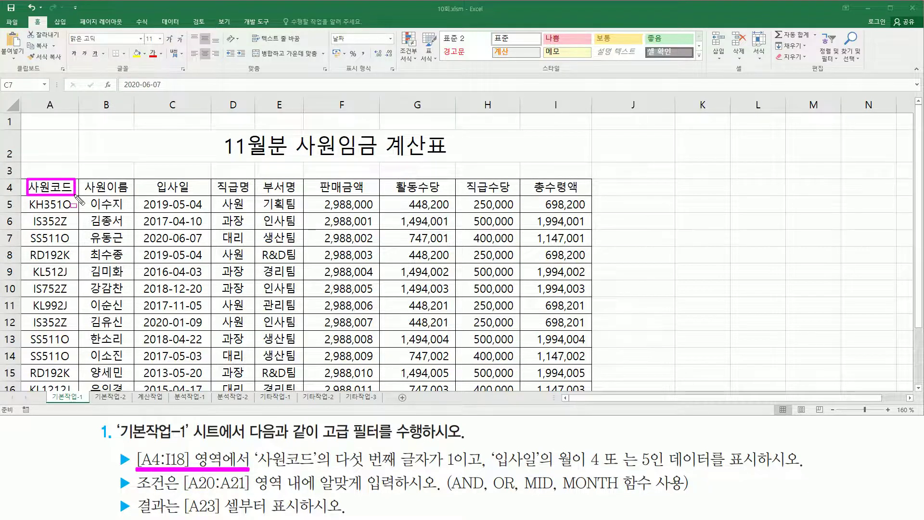
mouse_move(76, 195)
mouse_down()
mouse_move(85, 228)
mouse_move(575, 332)
mouse_move(593, 396)
mouse_up()
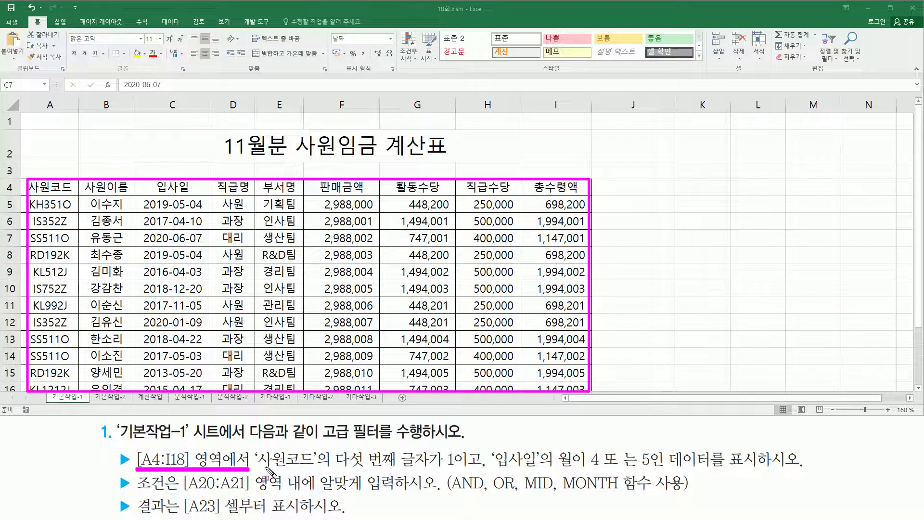
- Examine the task's filter conditions on 사원코드 and 입사일 and the functions required for them
key(Escape)
mouse_move(255, 450)
mouse_down()
mouse_move(291, 474)
mouse_move(319, 469)
mouse_up()
drag(28, 177, 76, 194)
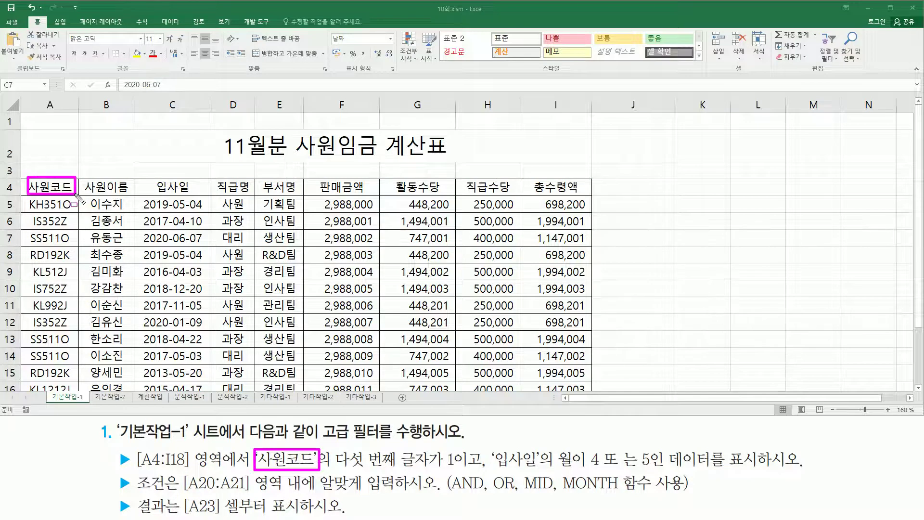
drag(336, 466, 460, 466)
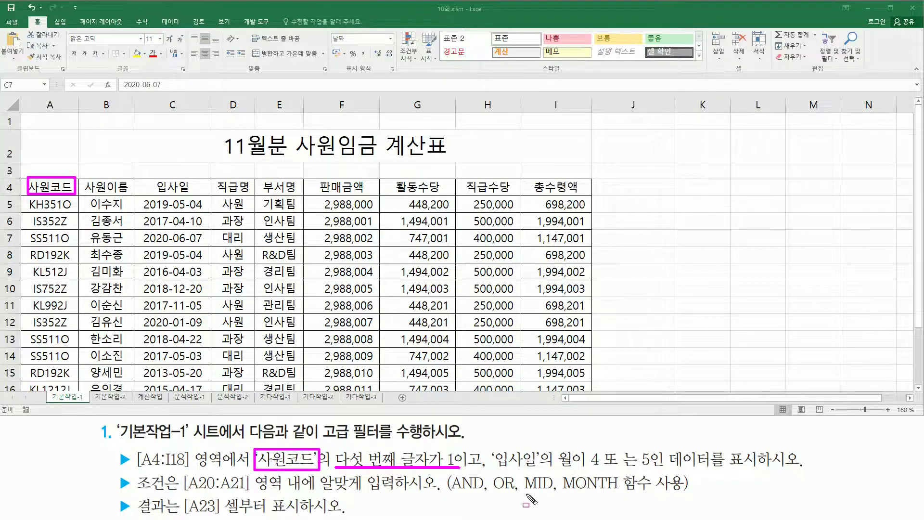
drag(522, 492, 552, 492)
drag(493, 445, 540, 472)
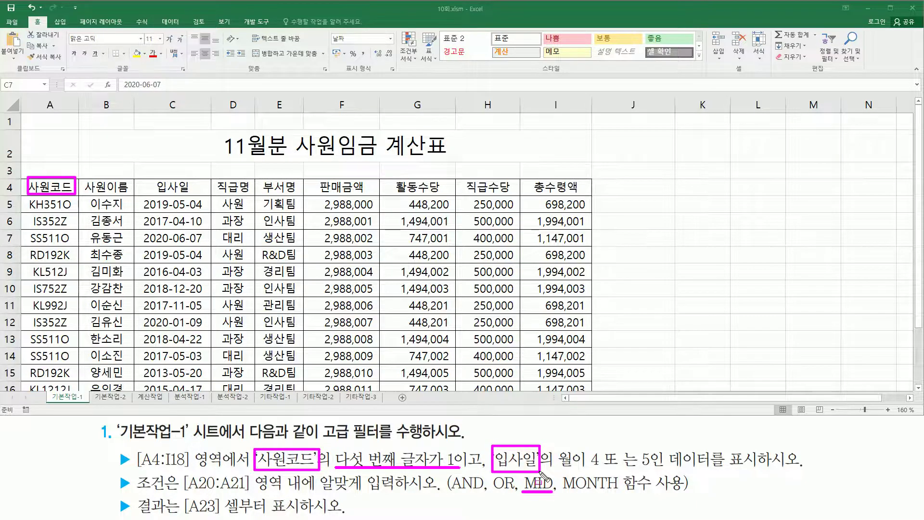
drag(151, 178, 196, 197)
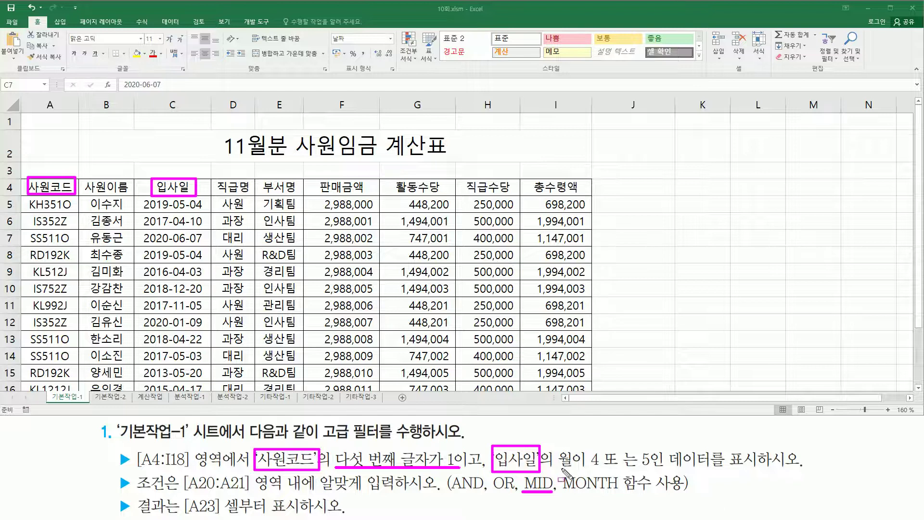
drag(557, 468, 655, 468)
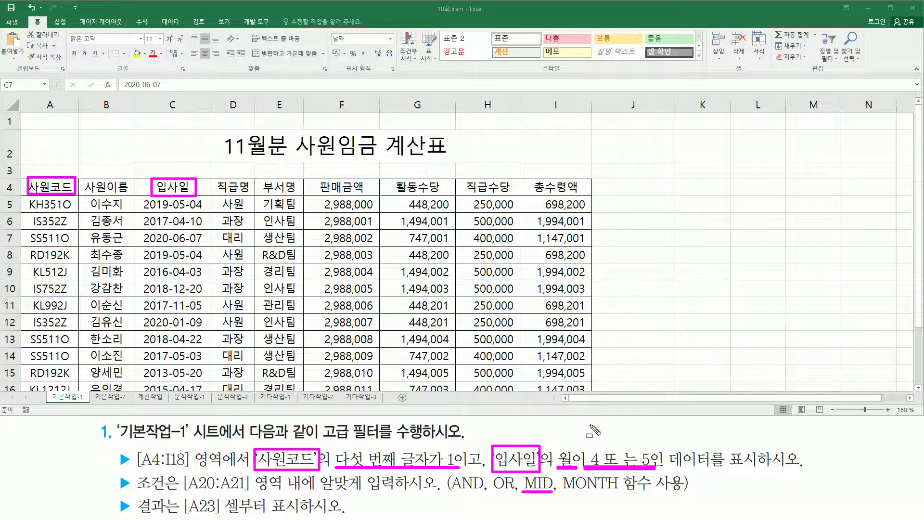
drag(564, 491, 620, 491)
key(Escape)
drag(253, 448, 314, 468)
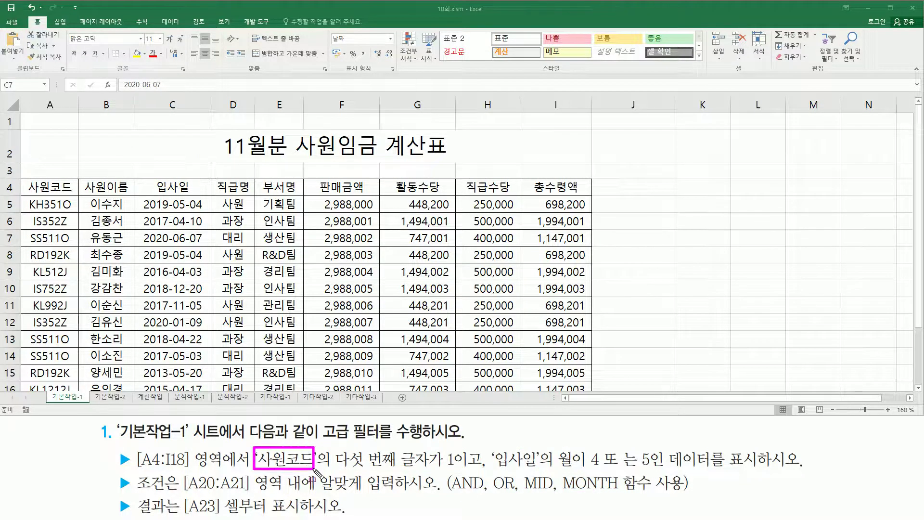
drag(491, 444, 542, 474)
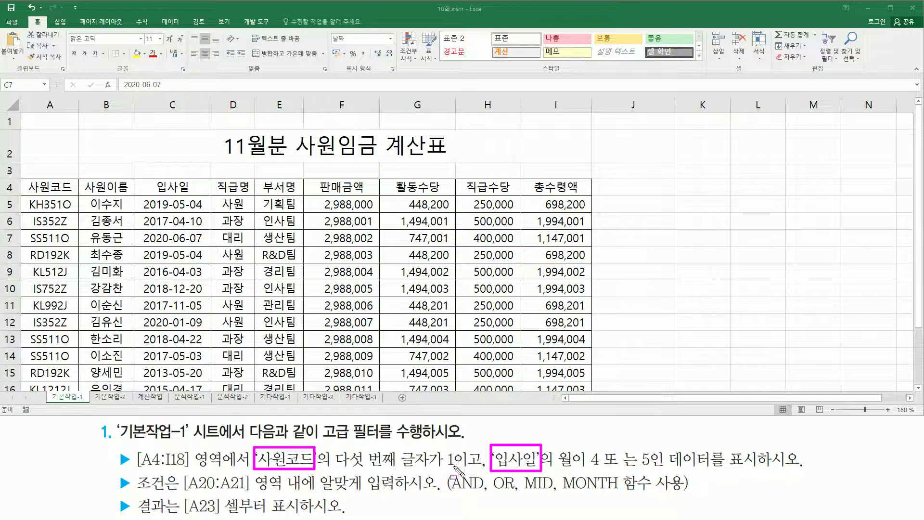
drag(457, 468, 481, 468)
drag(591, 447, 604, 470)
mouse_move(638, 446)
mouse_down()
mouse_move(654, 470)
mouse_move(628, 465)
mouse_up()
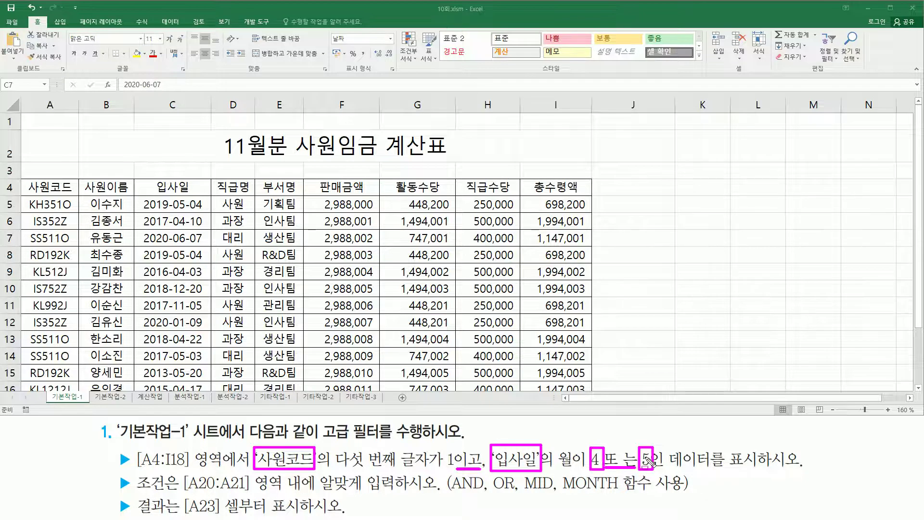
key(Escape)
- Draft the condition outline "and( 사원코드 , 입사일 )" as plain text in cell E20
click(187, 310)
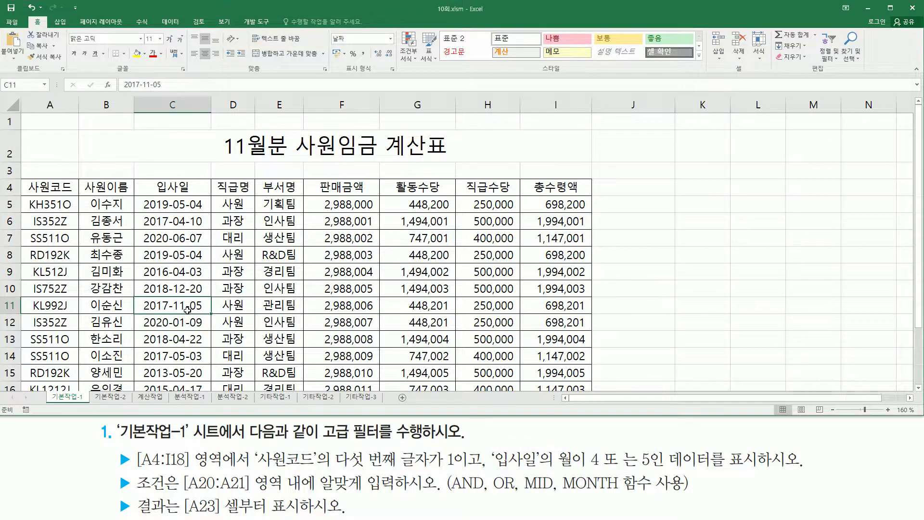
scroll(187, 310, down, 3)
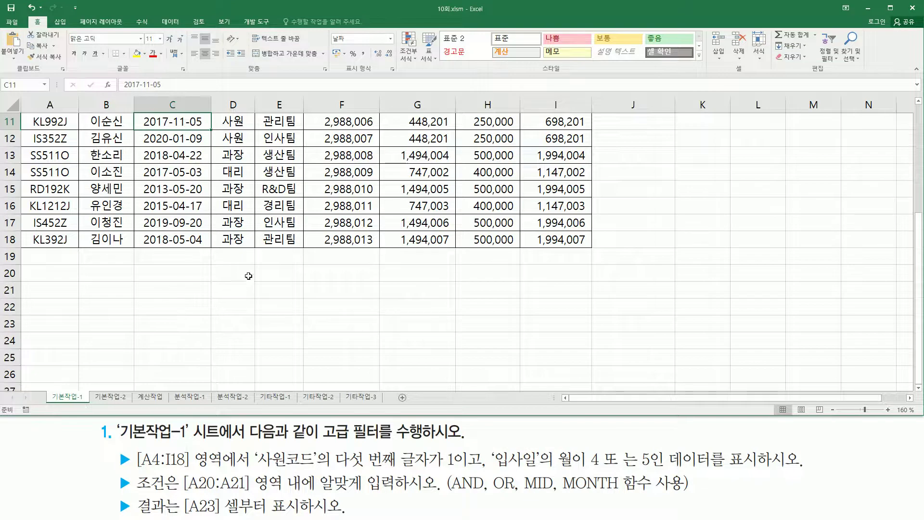
click(275, 277)
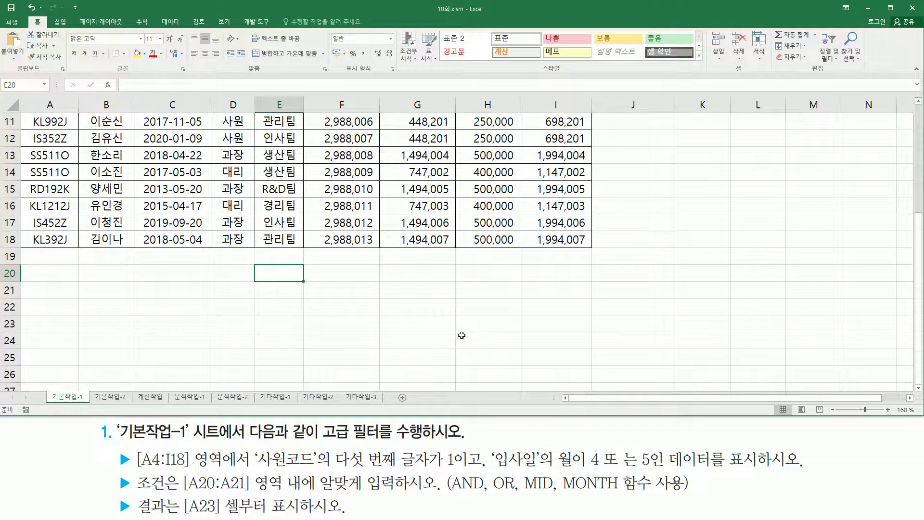
text(and()
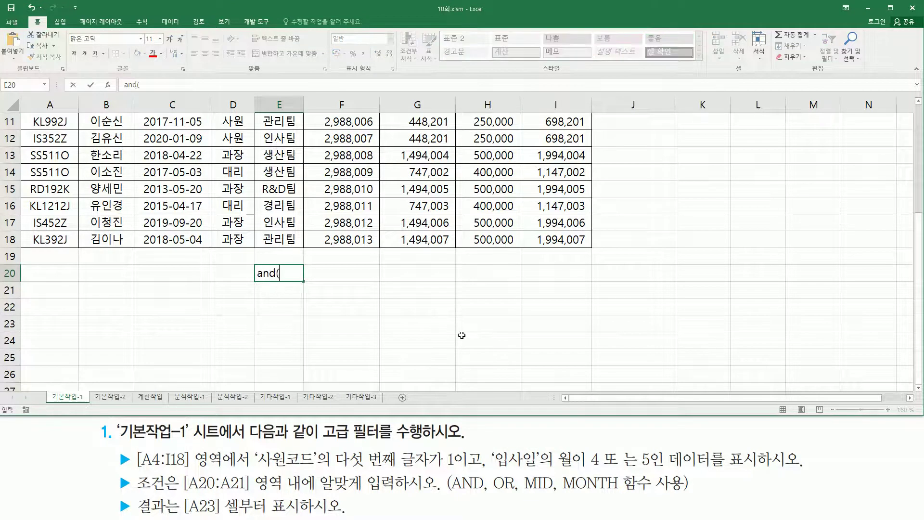
text( 사원코드 ,)
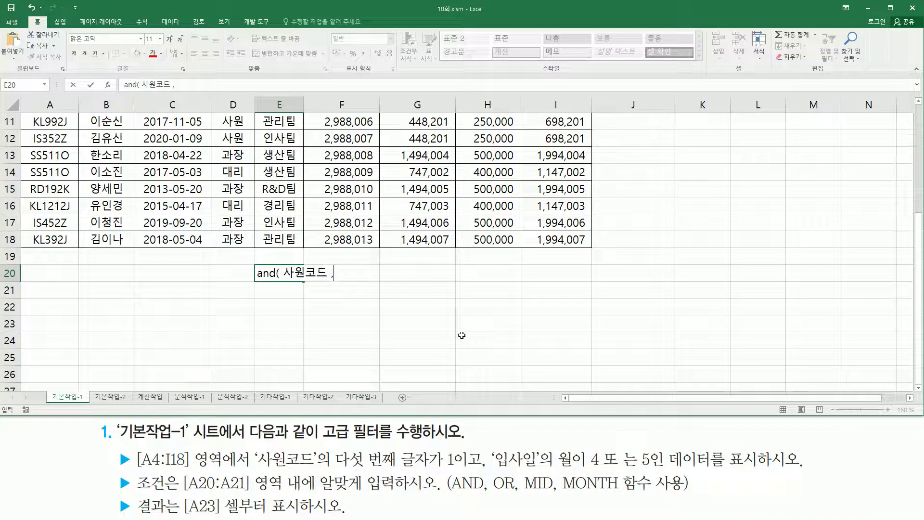
text( 입사일 ))
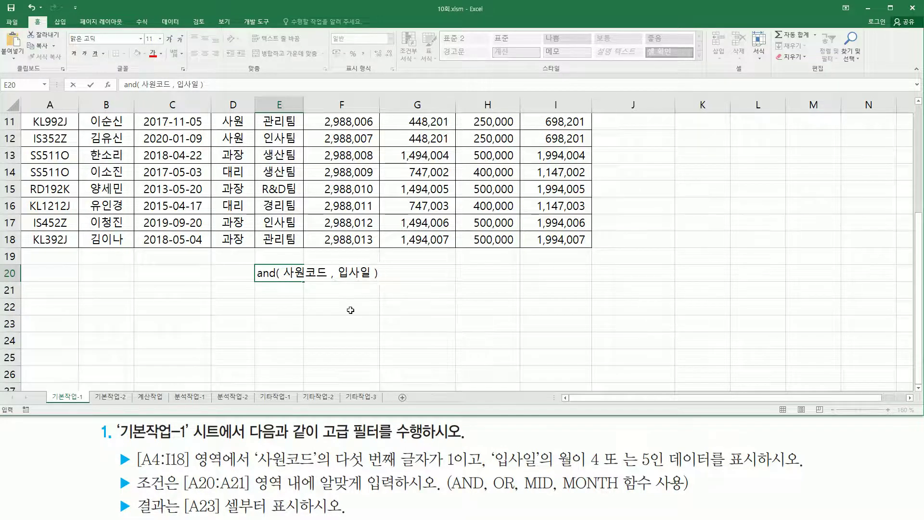
- Replace 입사일 in the E20 outline with a nested "or( =4 , =5 )" inside the and() expression
double_click(350, 272)
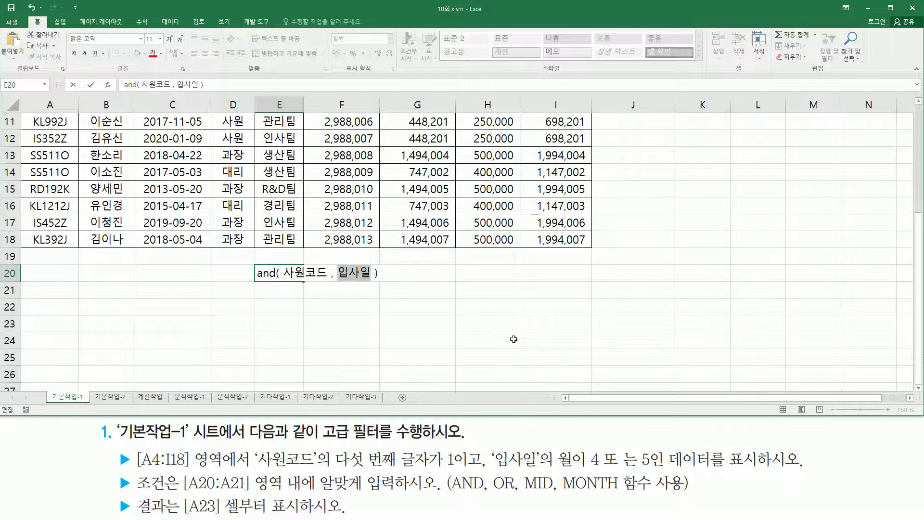
text(=4 , =)
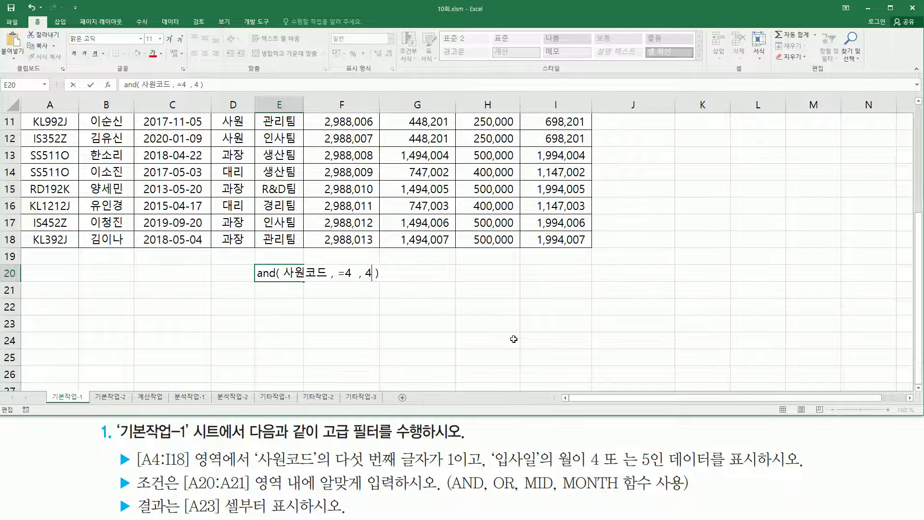
text(5)
key(Left)
key(Left)
key(Left)
key(Left)
key(Left)
key(Left)
key(Left)
text(or()
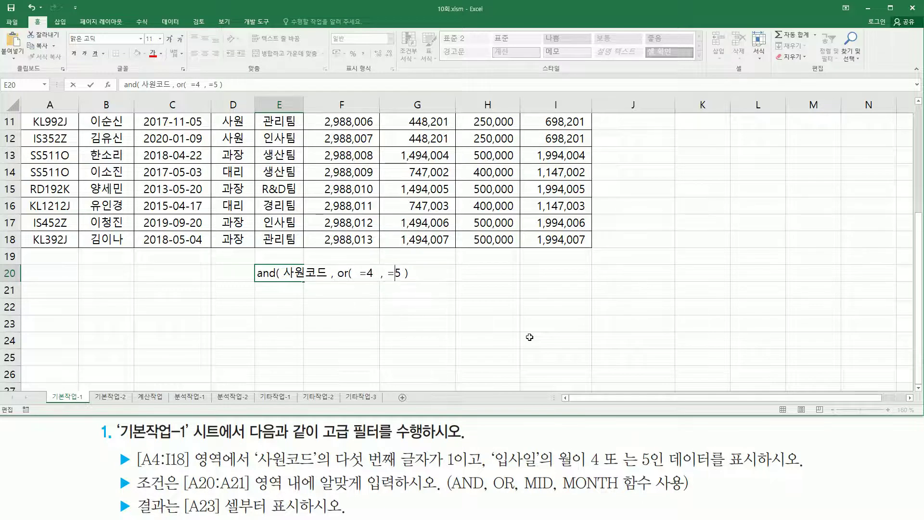
text(  ))
click(423, 314)
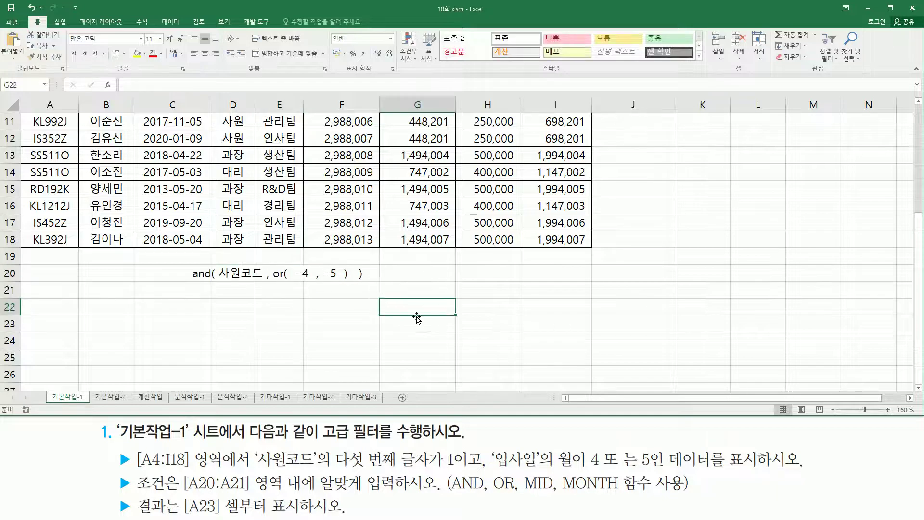
- Left-align the condition outline in cell E20
click(285, 276)
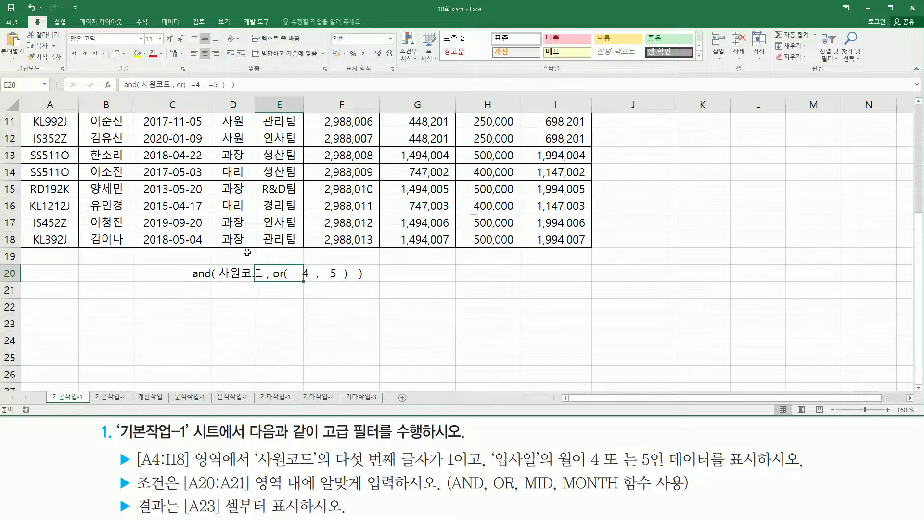
click(194, 54)
click(340, 323)
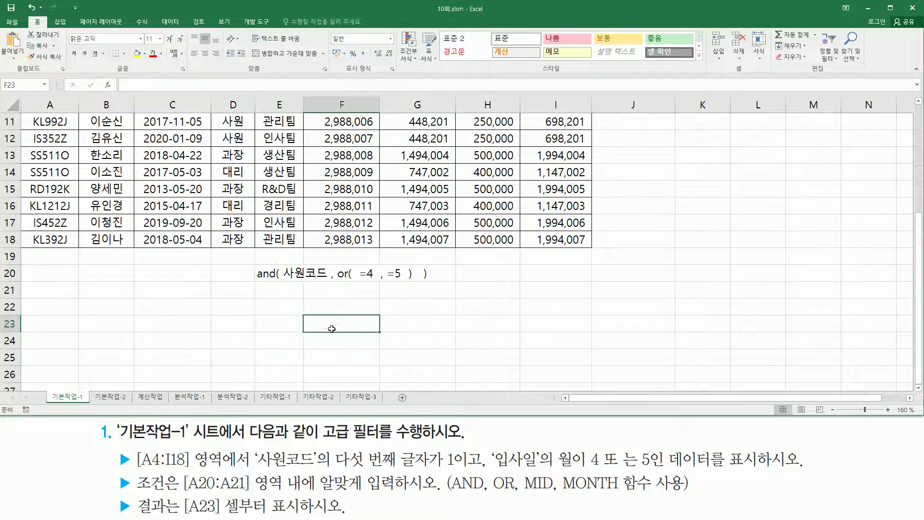
- Review the outline's nested OR logic and the task's criteria range A20:A21 and output cell A23
drag(309, 284, 411, 283)
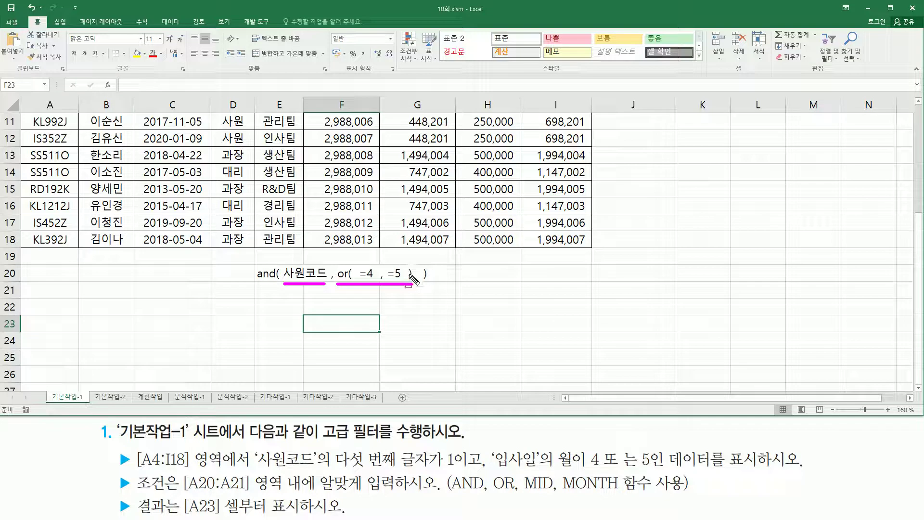
key(Escape)
key(ctrl+2)
mouse_move(335, 255)
mouse_down()
mouse_move(360, 300)
mouse_move(418, 299)
mouse_up()
drag(360, 279, 404, 279)
drag(352, 260, 352, 264)
drag(410, 260, 410, 267)
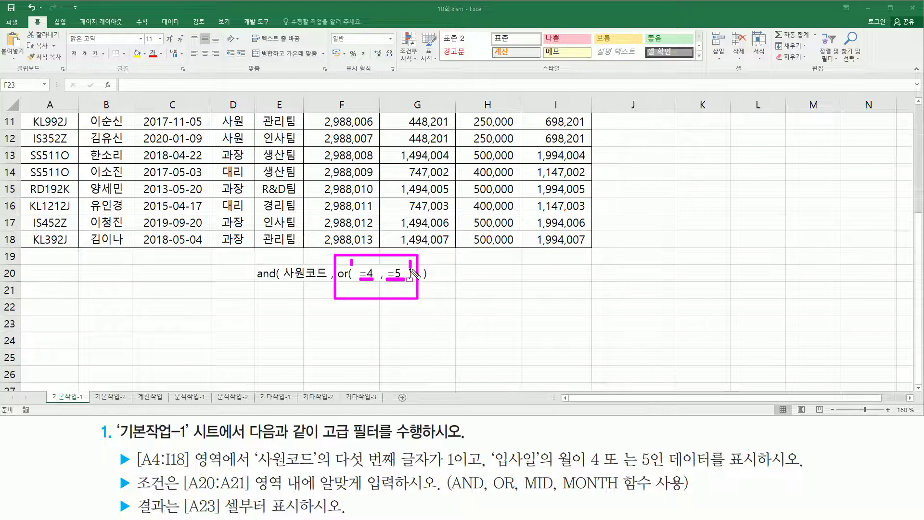
drag(183, 491, 255, 491)
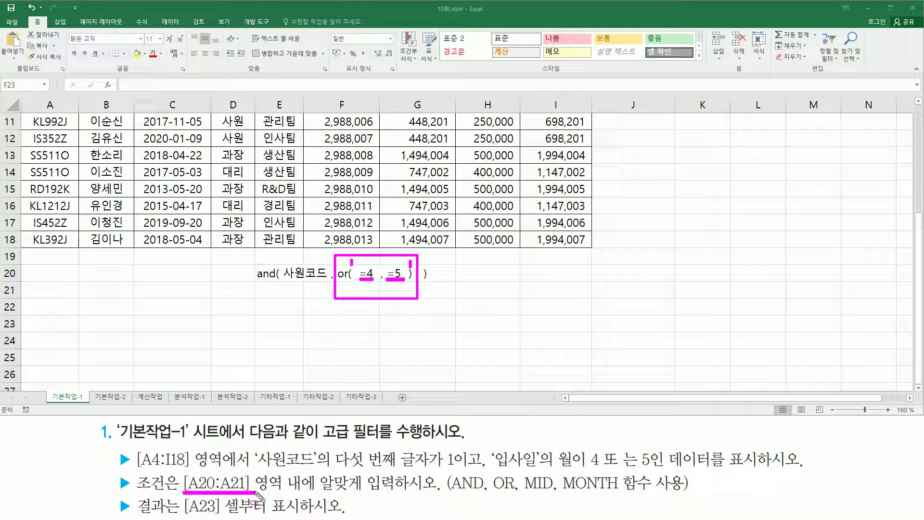
mouse_move(24, 264)
mouse_down()
mouse_move(62, 295)
mouse_move(77, 296)
mouse_up()
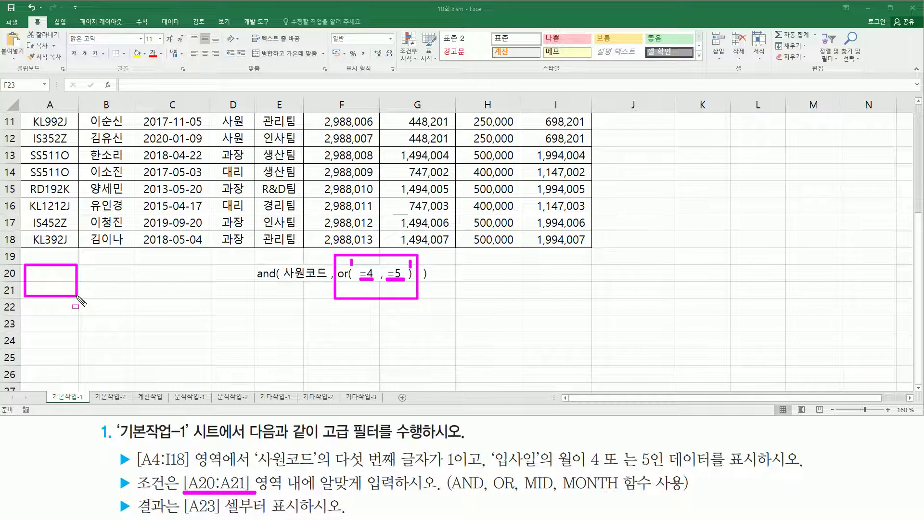
drag(185, 514, 301, 515)
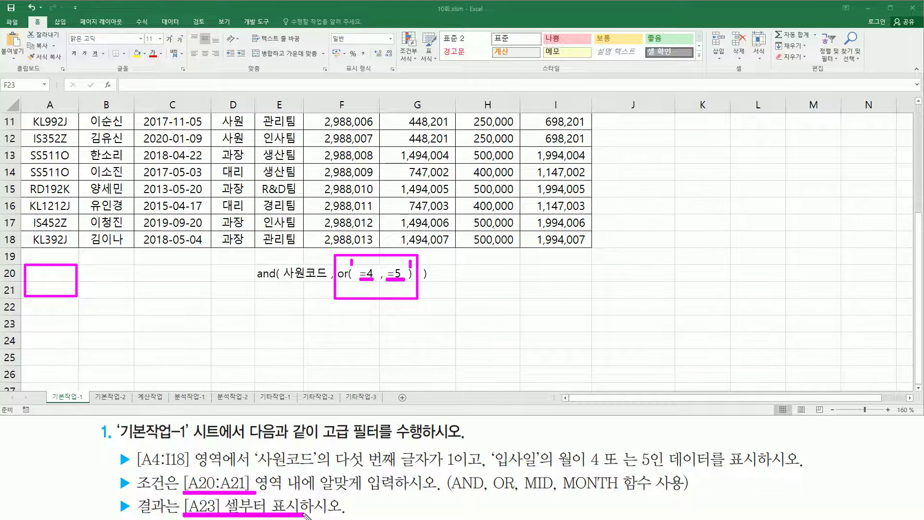
drag(30, 316, 72, 331)
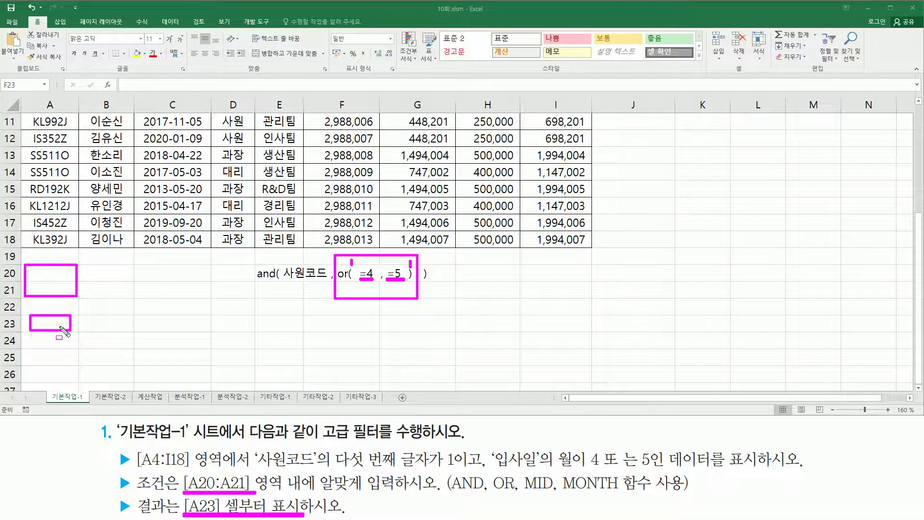
key(Escape)
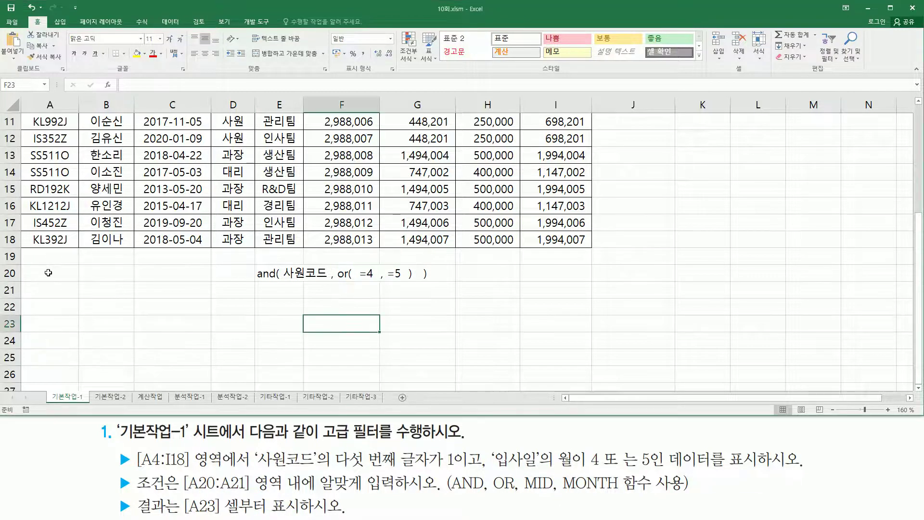
- Enter the criteria heading 조건 in cell A20
click(48, 272)
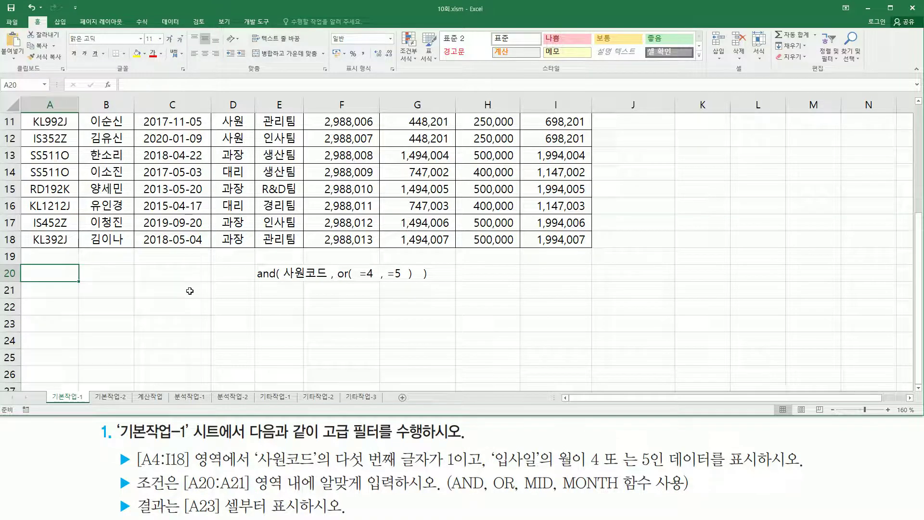
text(조건)
key(Return)
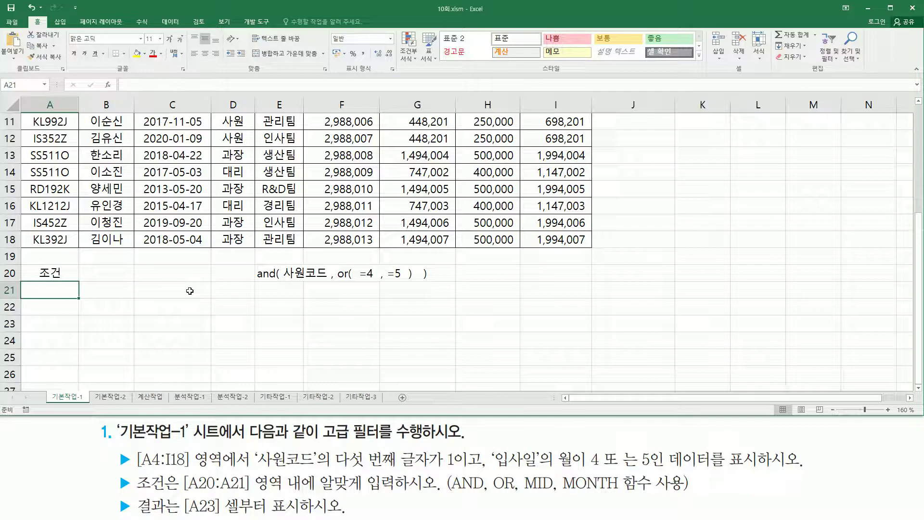
- Start an AND formula in A21 whose first condition is MID(A5, 5, 1) =1
text(=and()
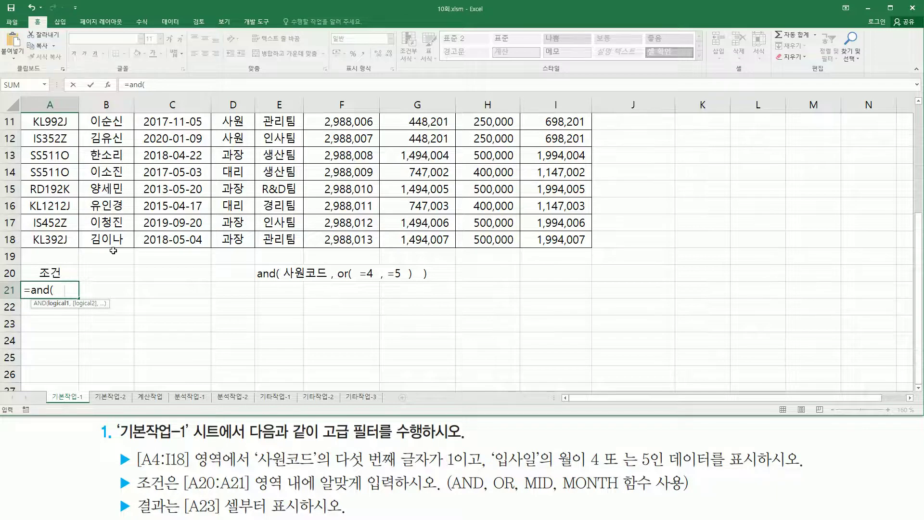
text(mid()
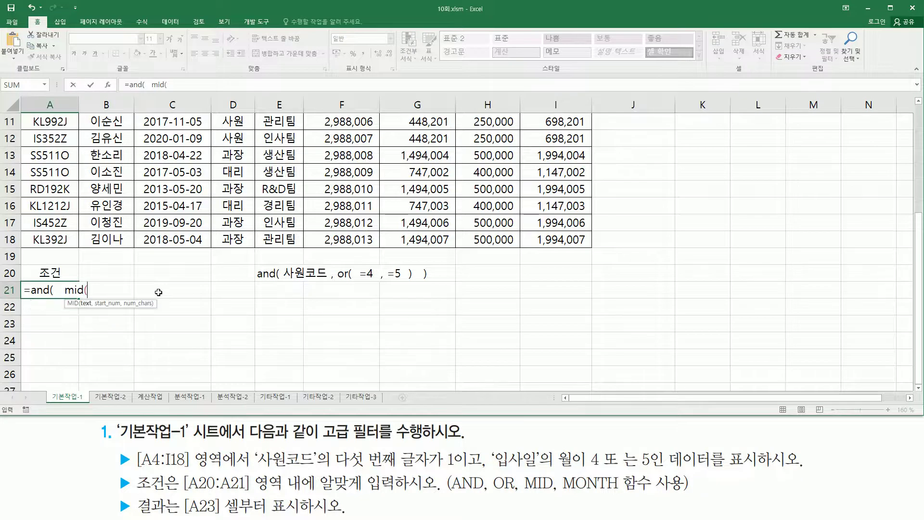
scroll(147, 284, up, 4)
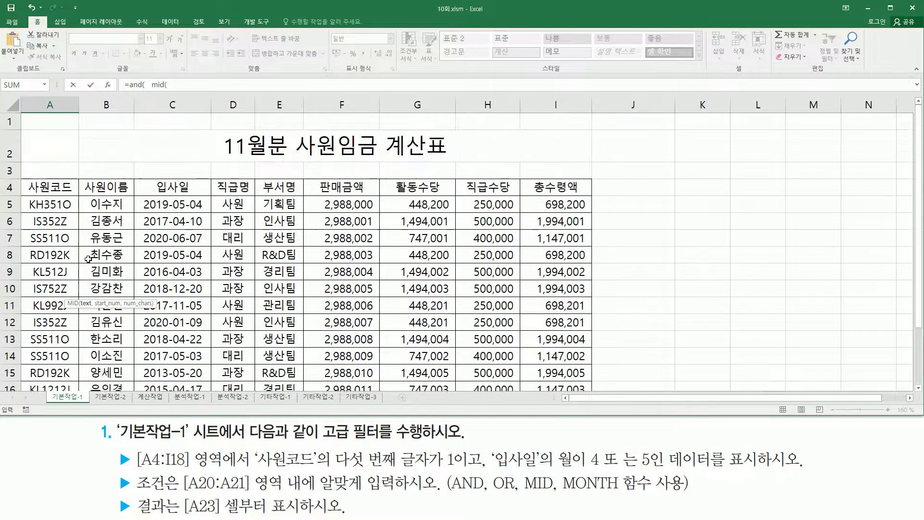
click(55, 205)
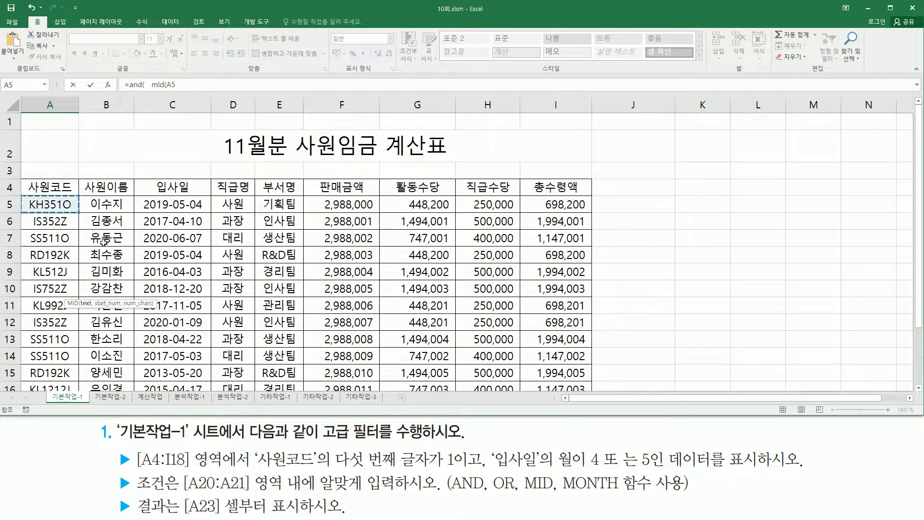
scroll(104, 240, down, 4)
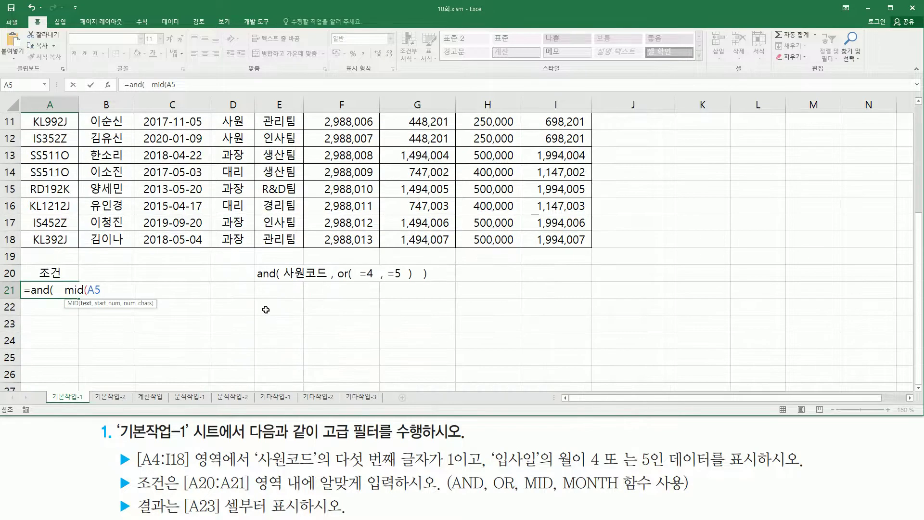
text(, 5 , 1)
click(87, 289)
click(157, 290)
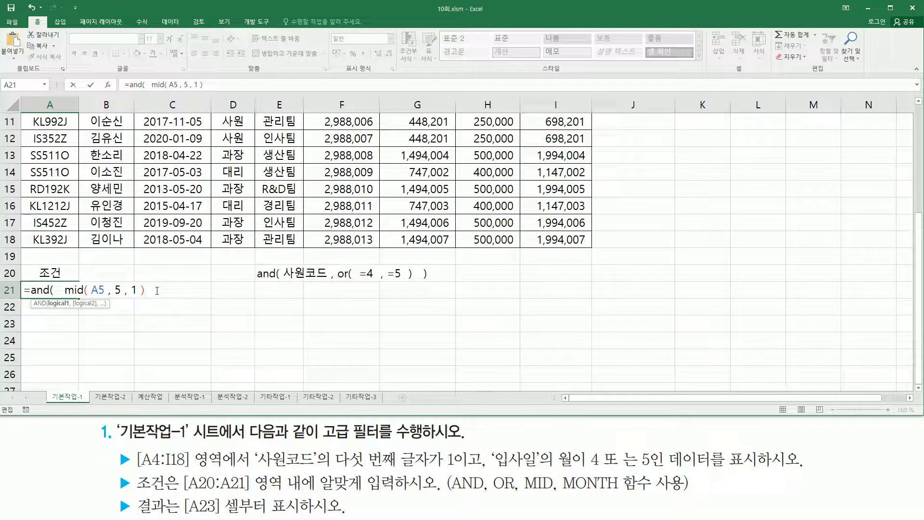
text(=1 ,)
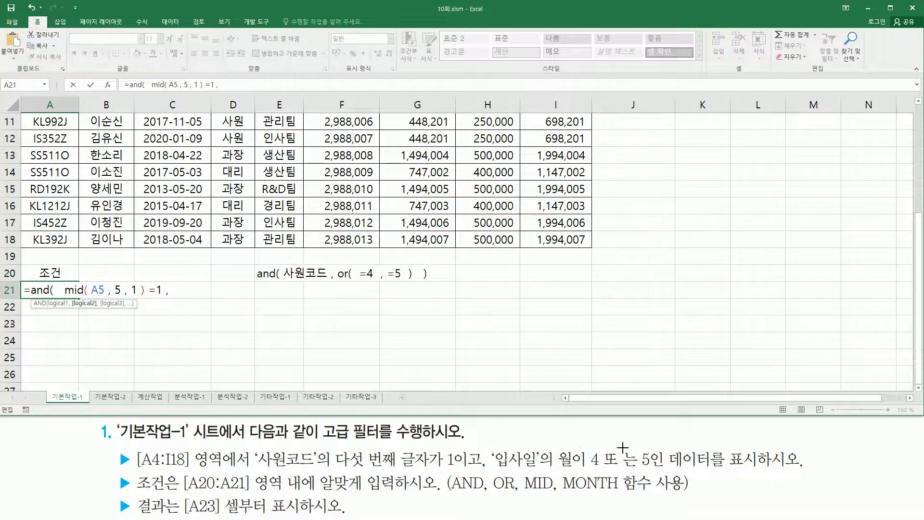
- Add a nested OR as the AND formula's second argument, with MONTH(C5) =4 as its first condition
text(or()
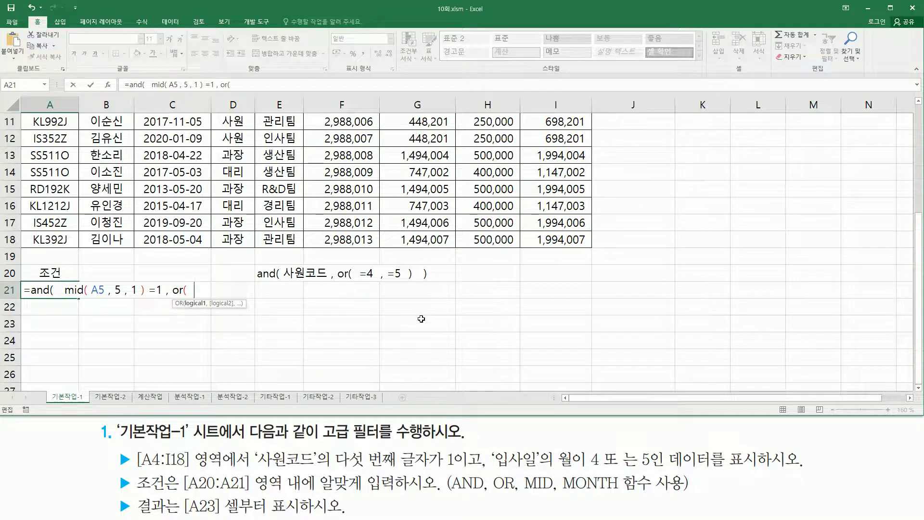
text(month)
key(Tab)
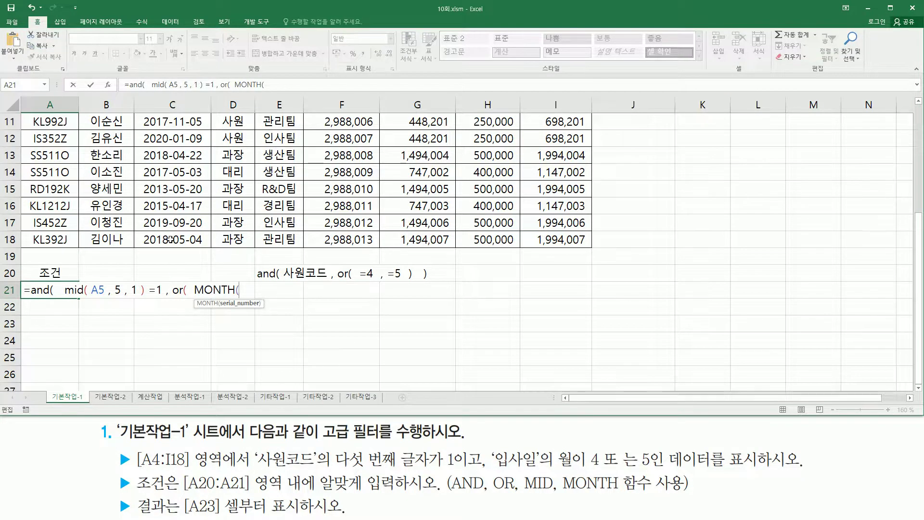
scroll(172, 256, up, 4)
click(181, 204)
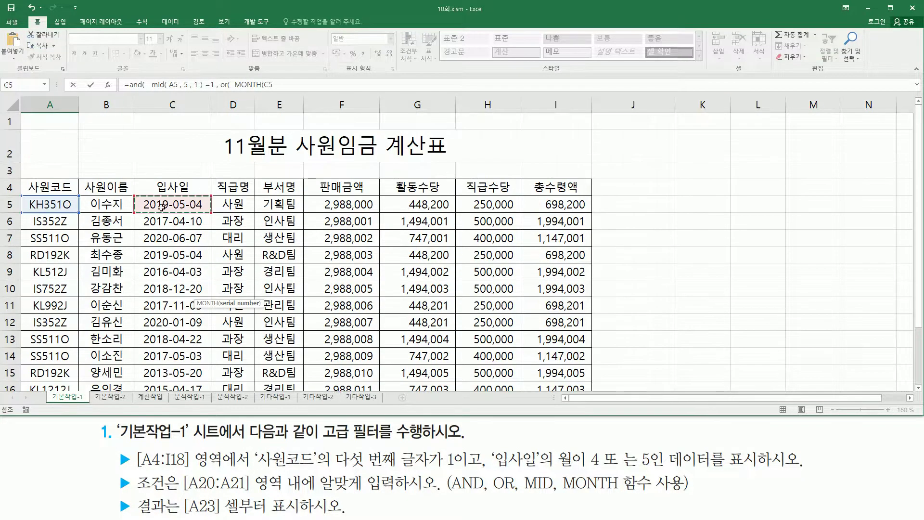
scroll(186, 221, down, 3)
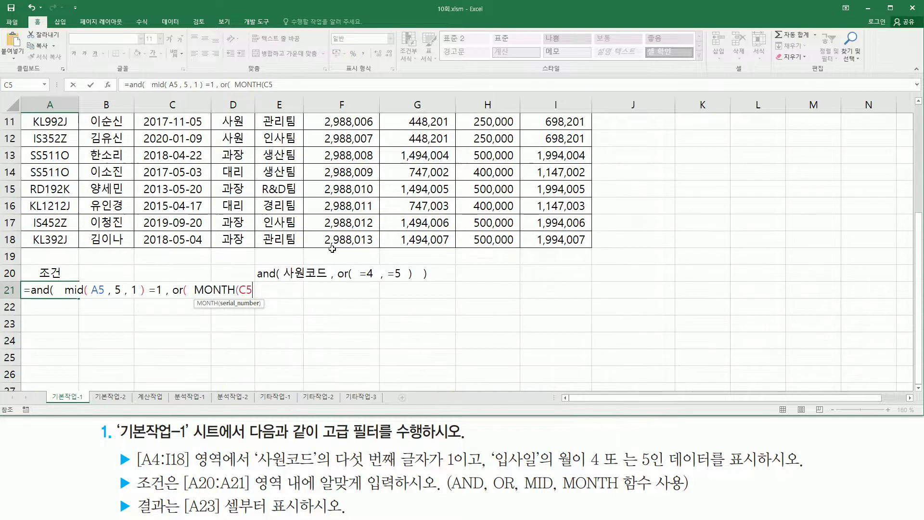
text())
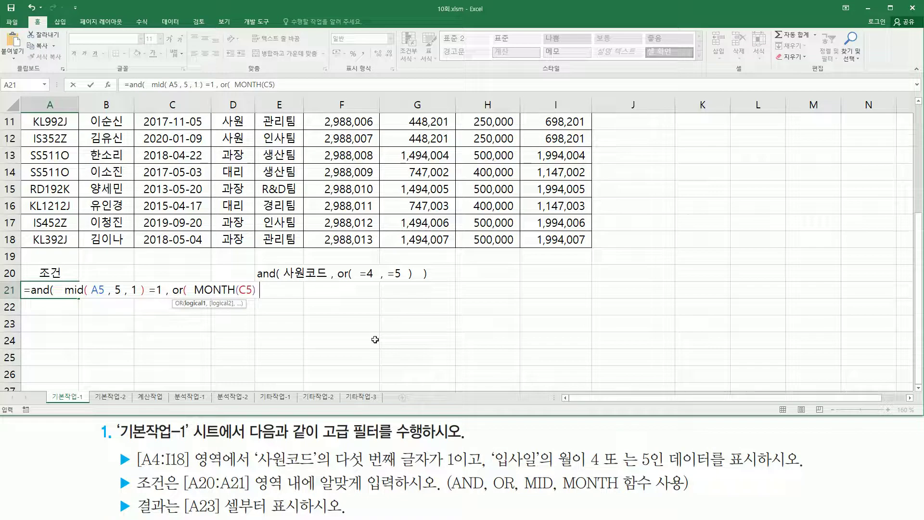
text( =4  , mon)
- Complete the OR with a second condition MONTH(C5) =5 and close both the OR and AND parentheses
key(Tab)
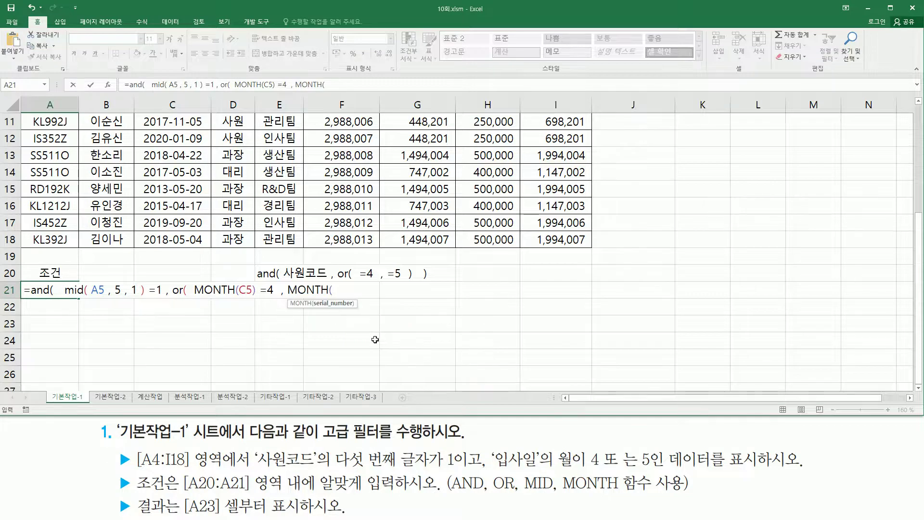
scroll(375, 339, up, 4)
click(173, 204)
scroll(293, 271, down, 3)
text())
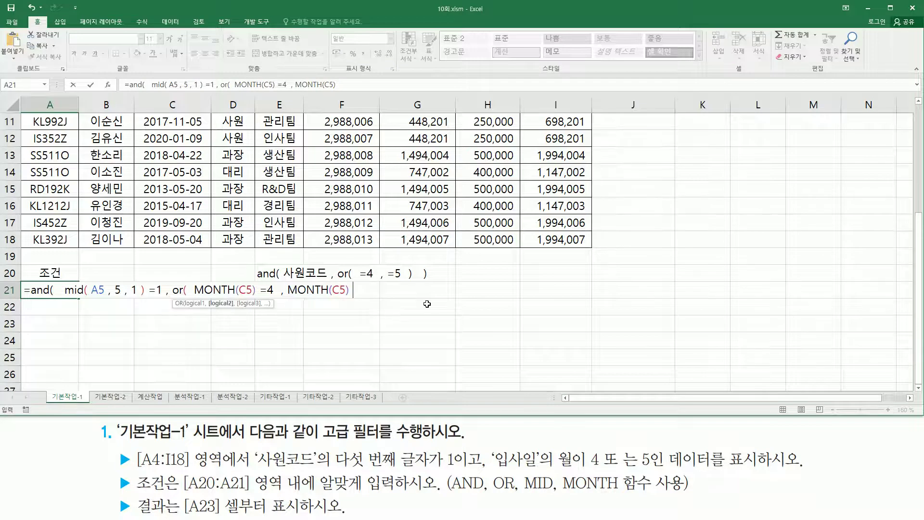
text( =5)
text())
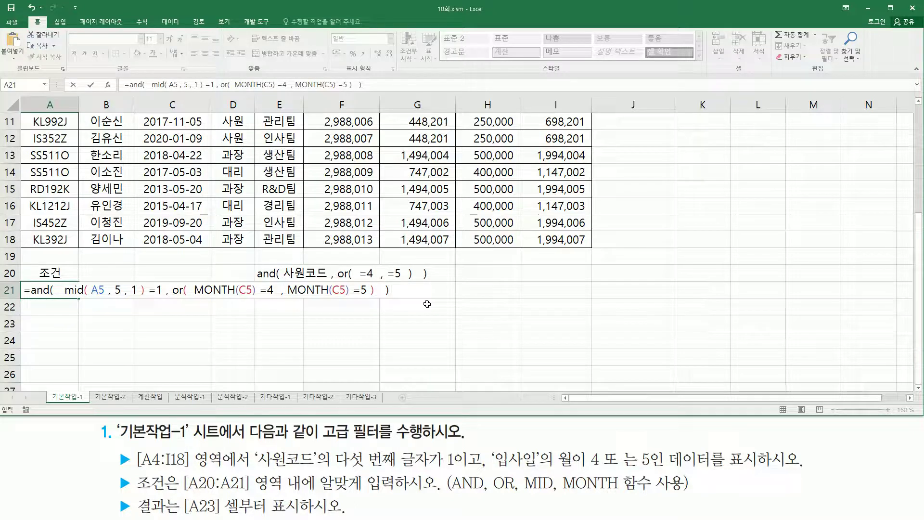
- Examine the A21 formula's structure: the MID and OR arguments inside AND, and the two MONTH conditions inside OR
drag(60, 294, 378, 303)
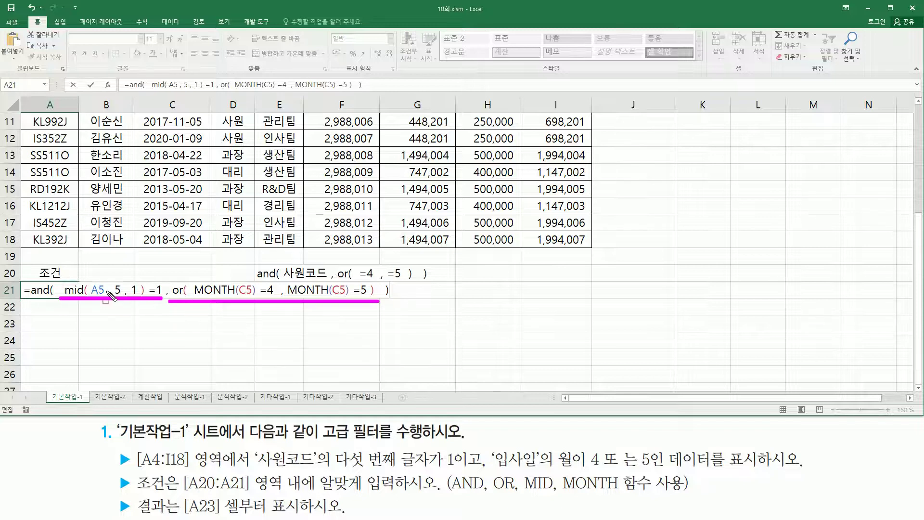
drag(49, 293, 49, 327)
drag(389, 295, 389, 331)
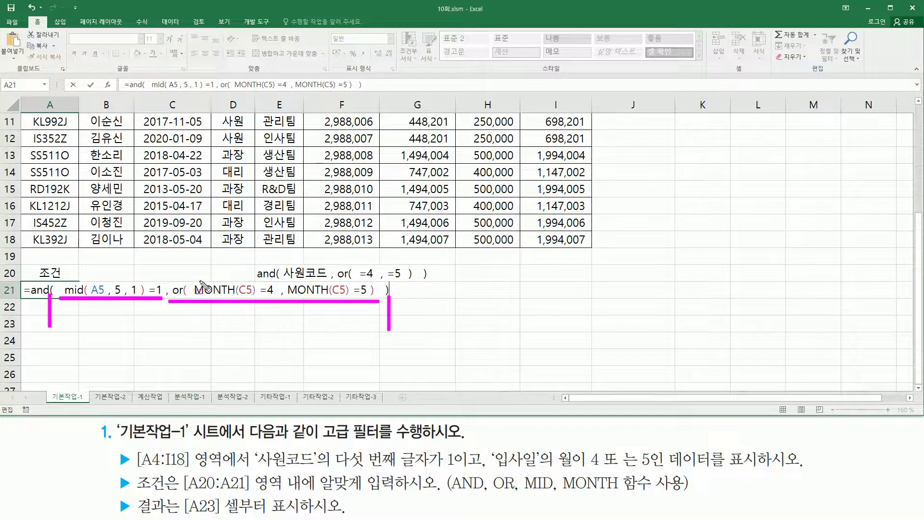
mouse_move(196, 277)
mouse_down()
mouse_move(260, 297)
mouse_move(368, 295)
mouse_up()
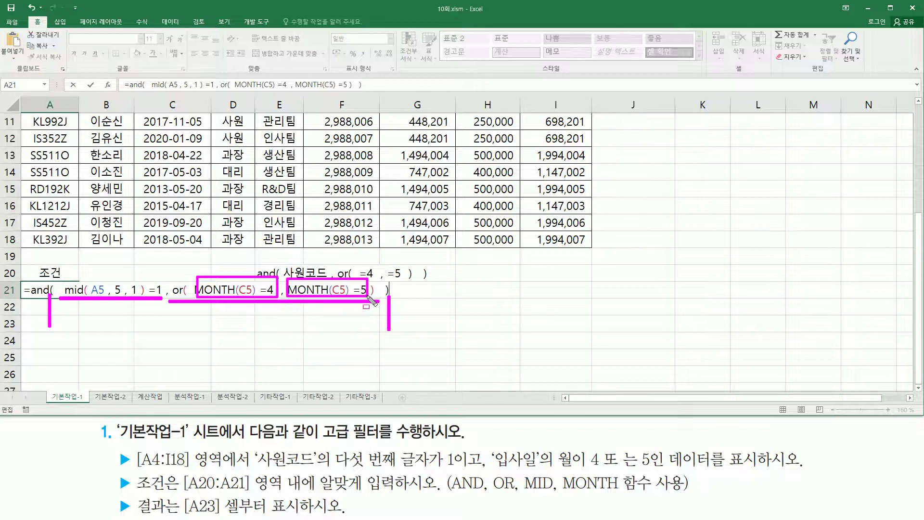
drag(187, 269, 186, 284)
drag(372, 270, 371, 288)
key(Escape)
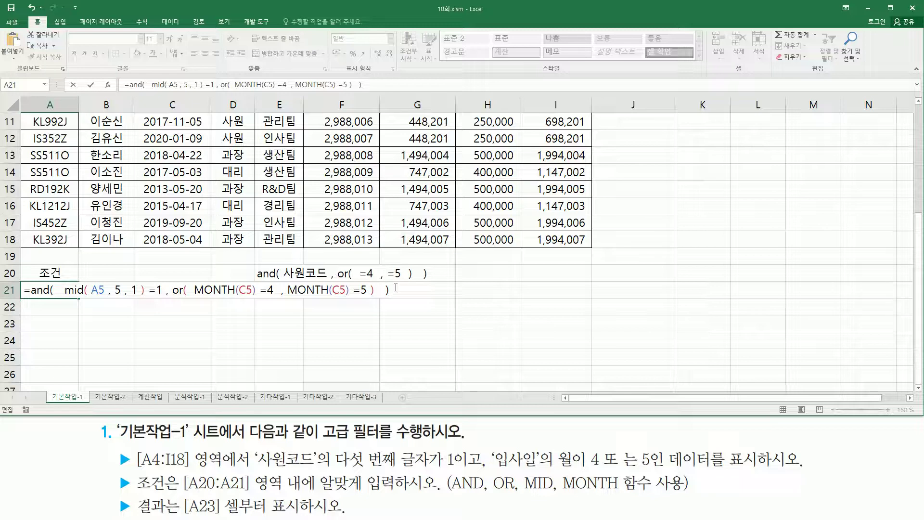
- Commit the criteria formula in A21 and paste a copy as plain text, prefixed with an apostrophe, in C21
key(Return)
key(Return)
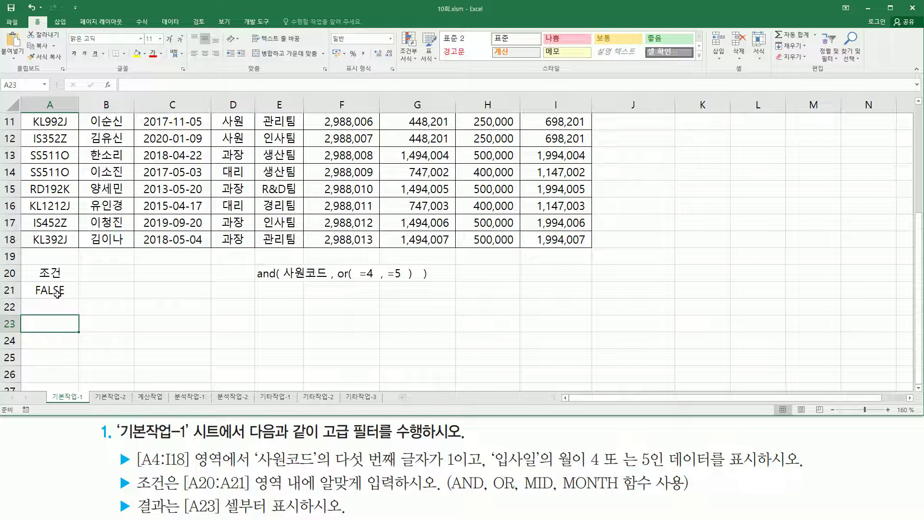
scroll(153, 240, down, 1)
click(152, 239)
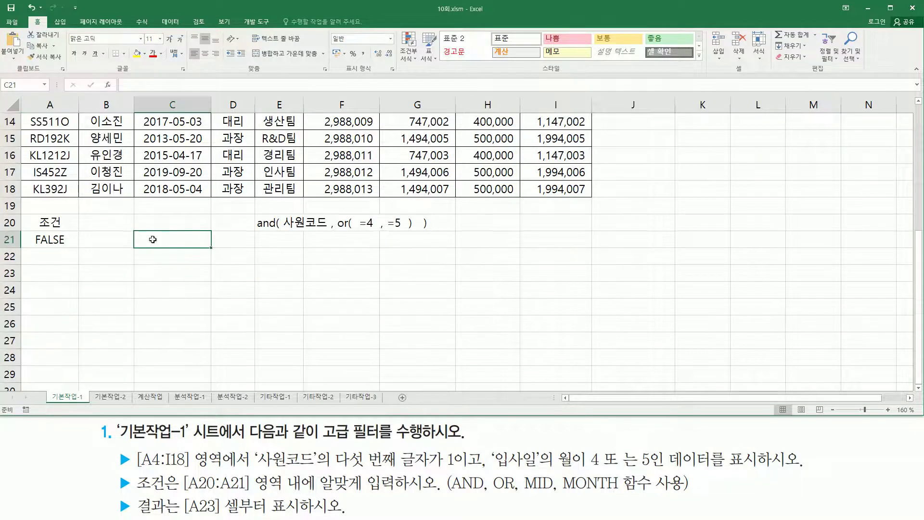
text(')
key(ctrl+v)
key(Return)
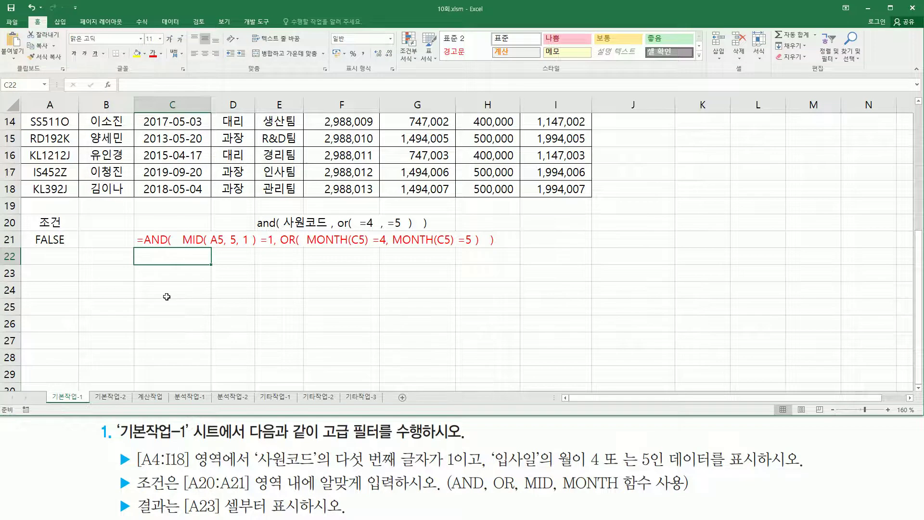
click(233, 335)
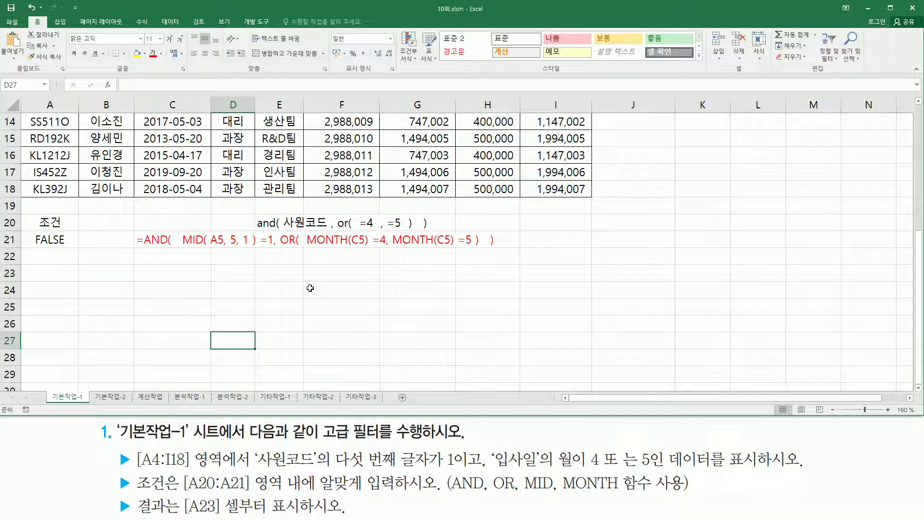
- Compare the MID( A5, 5, 1 ) =1 part of the C21 text with the task's 사원코드 fifth-character requirement
drag(260, 247, 274, 248)
mouse_move(179, 225)
mouse_down()
mouse_move(197, 257)
mouse_move(257, 257)
mouse_up()
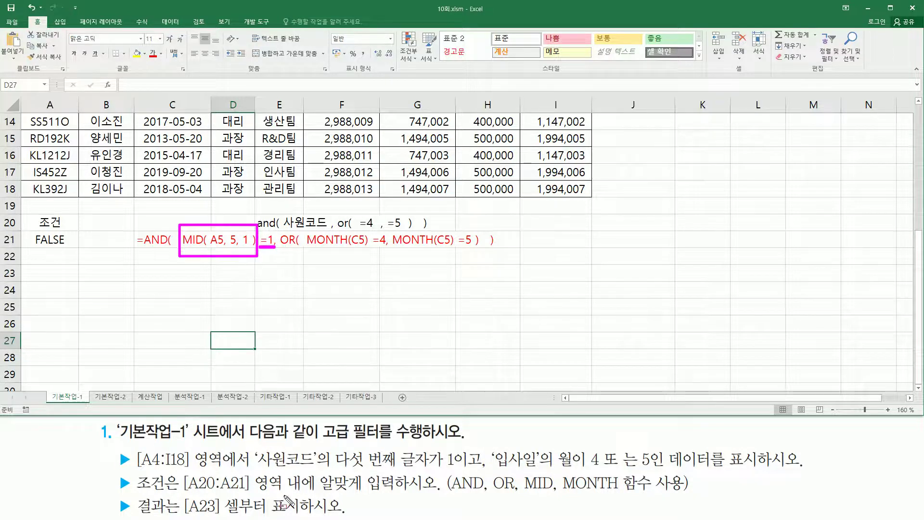
mouse_move(260, 467)
mouse_down()
mouse_move(409, 467)
mouse_move(416, 476)
mouse_move(429, 449)
mouse_up()
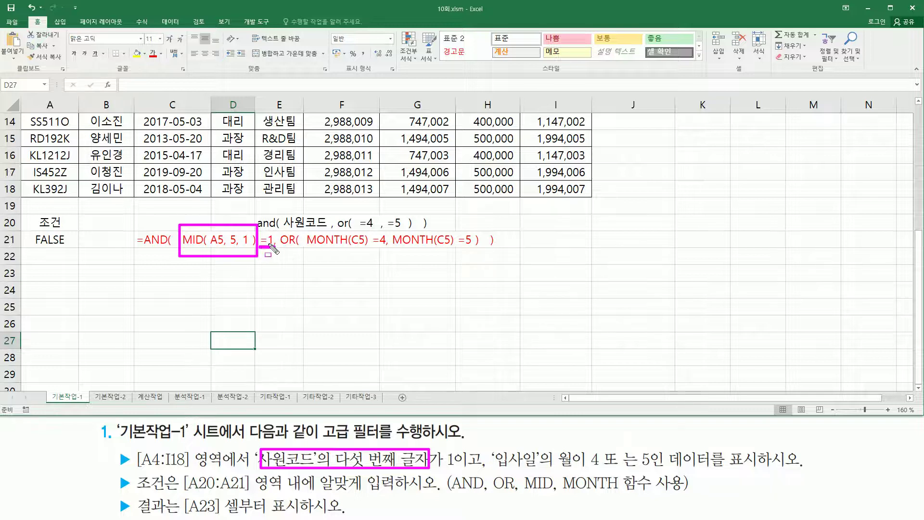
drag(271, 247, 274, 248)
key(Escape)
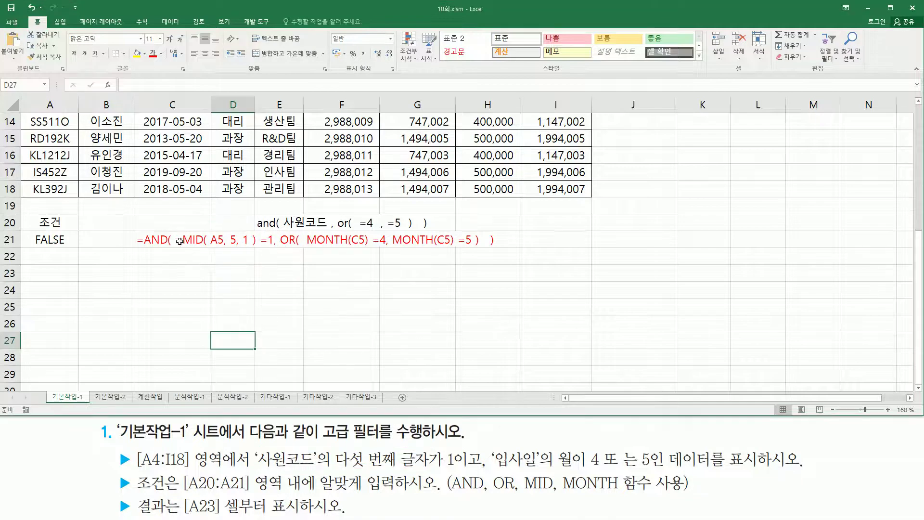
- Edit the formula text in C21 so the MID result is compared with the text value "1"
double_click(177, 242)
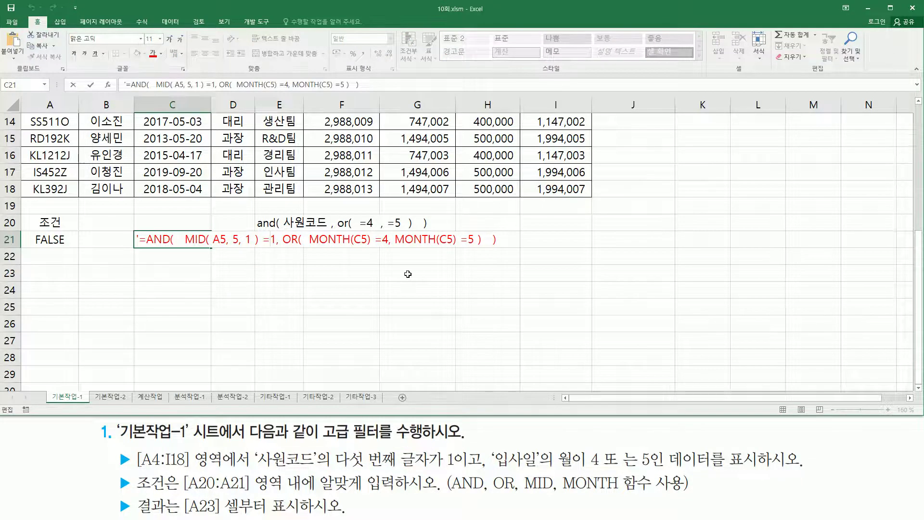
text("1")
key(Right)
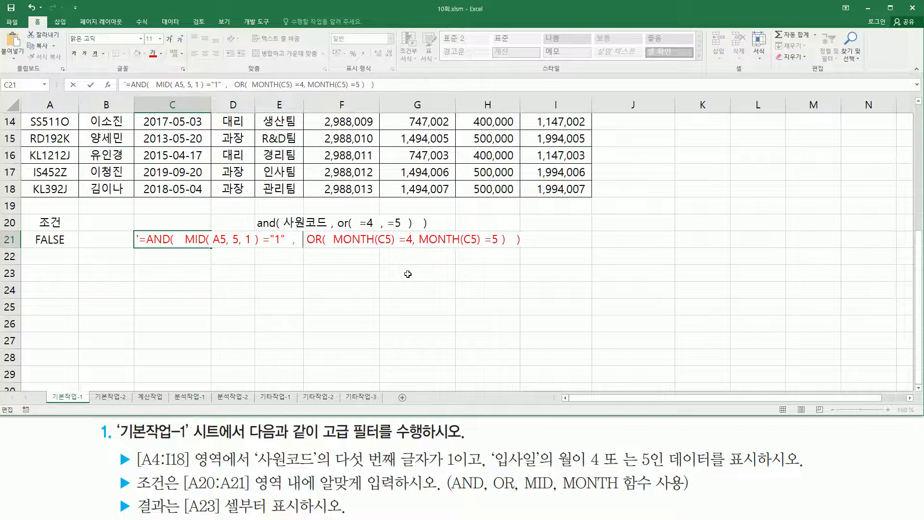
key(Return)
click(359, 293)
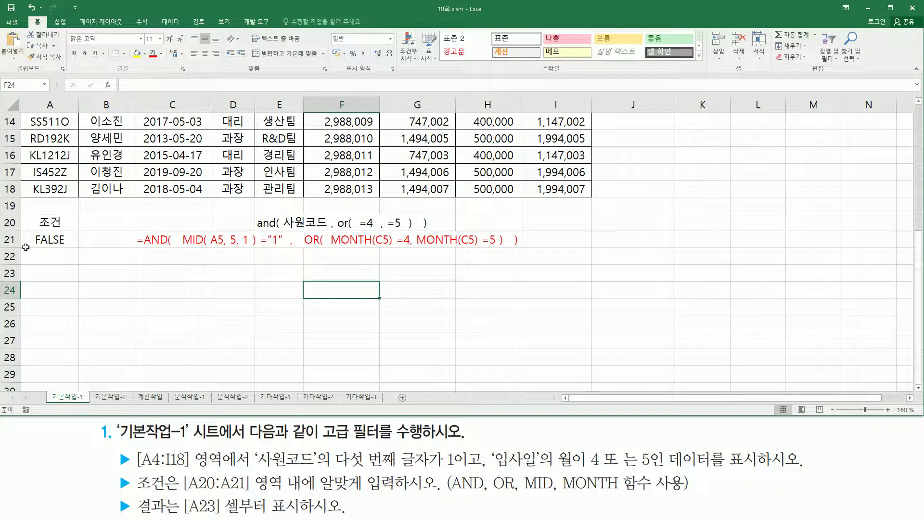
- Edit the criteria formula in A21 so the MID( A5, 5, 1 ) result is compared with the text value "1"
click(57, 241)
double_click(51, 241)
click(157, 239)
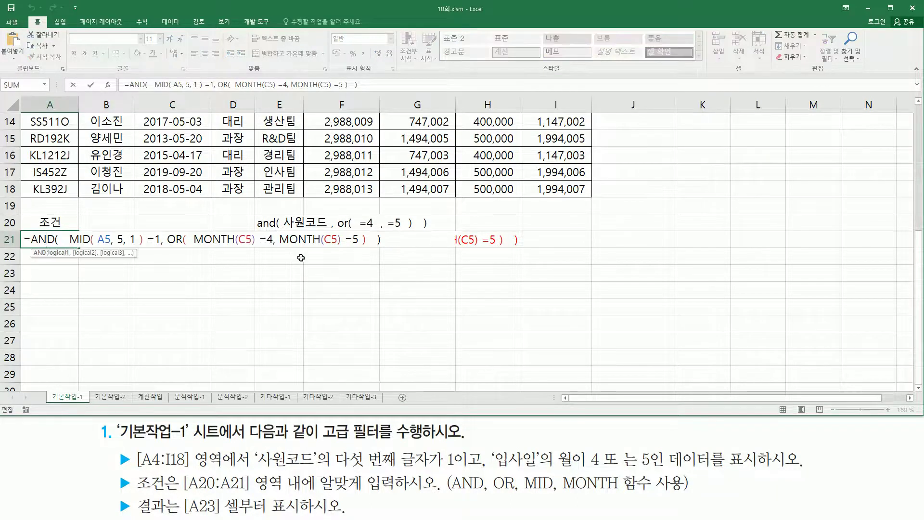
text("1)
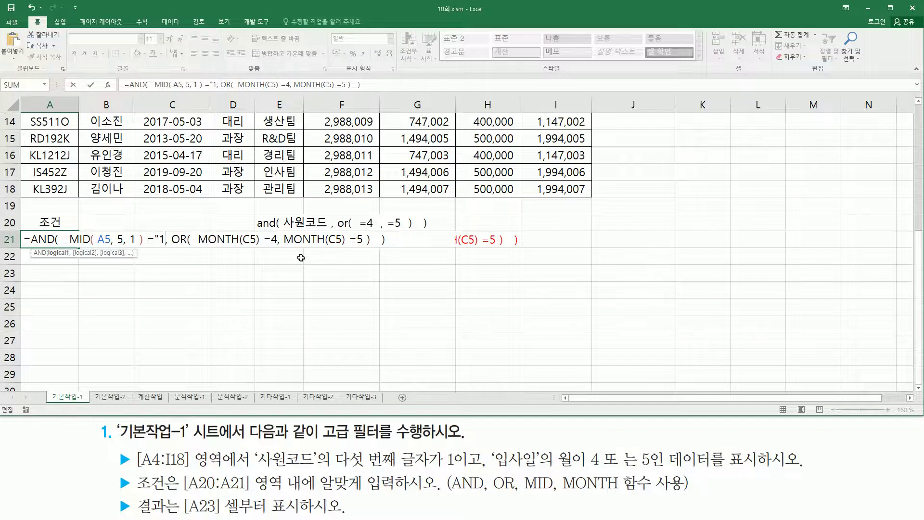
text(")
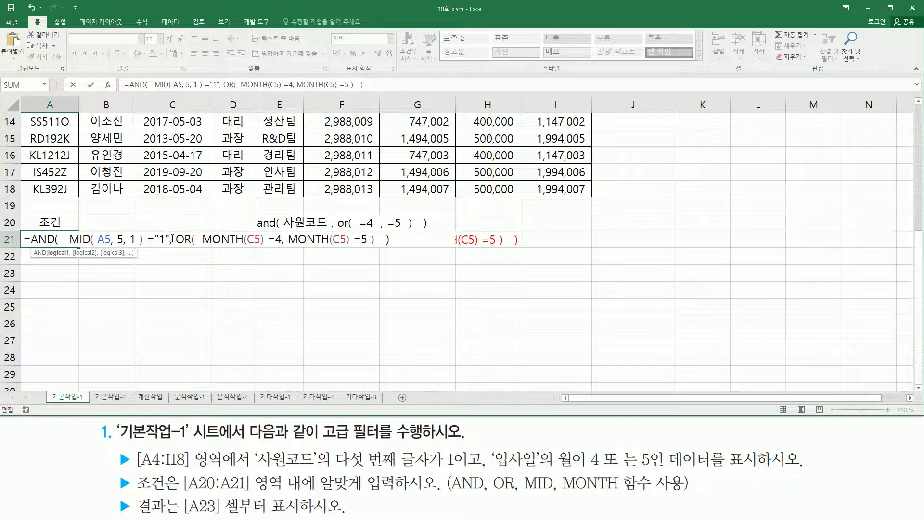
drag(168, 239, 67, 240)
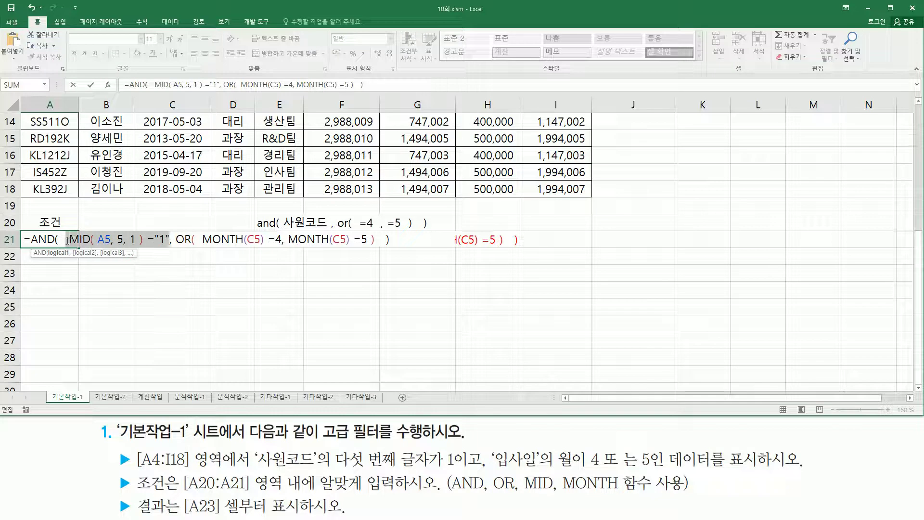
click(67, 240)
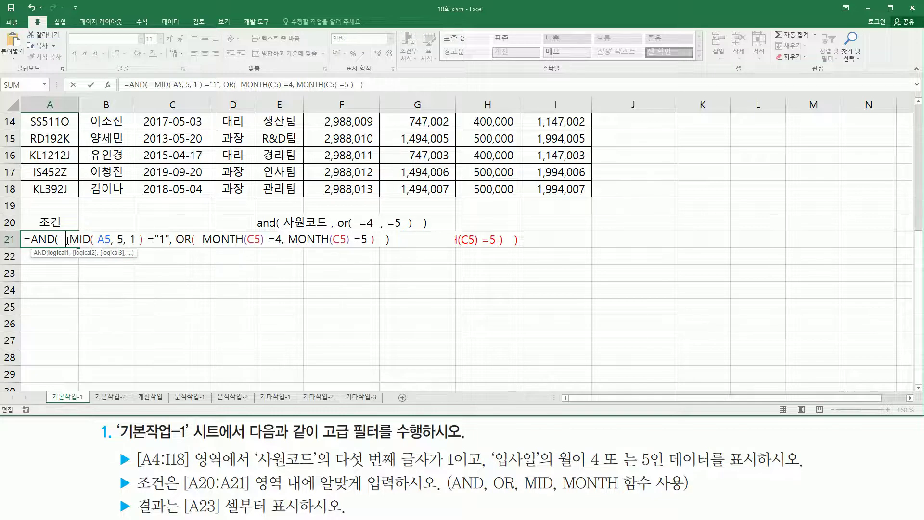
key(Return)
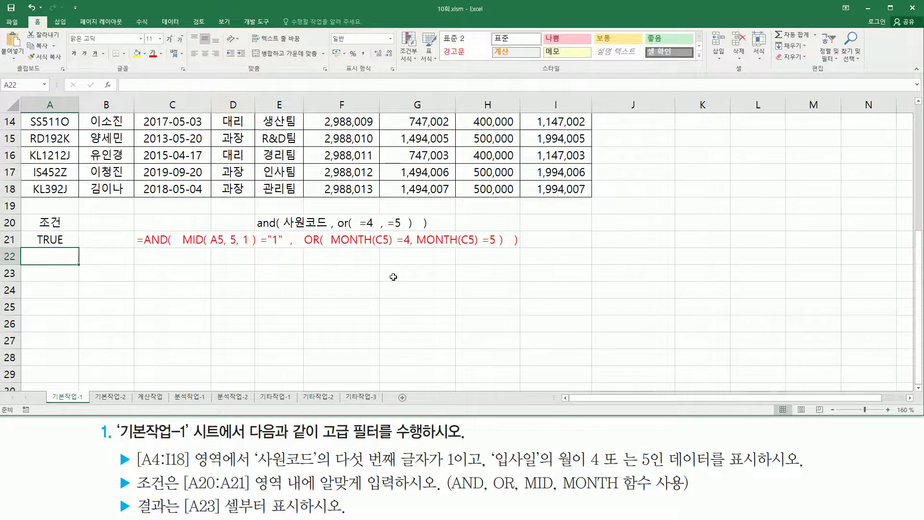
- Examine the extent of the salary table starting at row 4 and the blank row 3 separating it from the title
scroll(370, 299, up, 3)
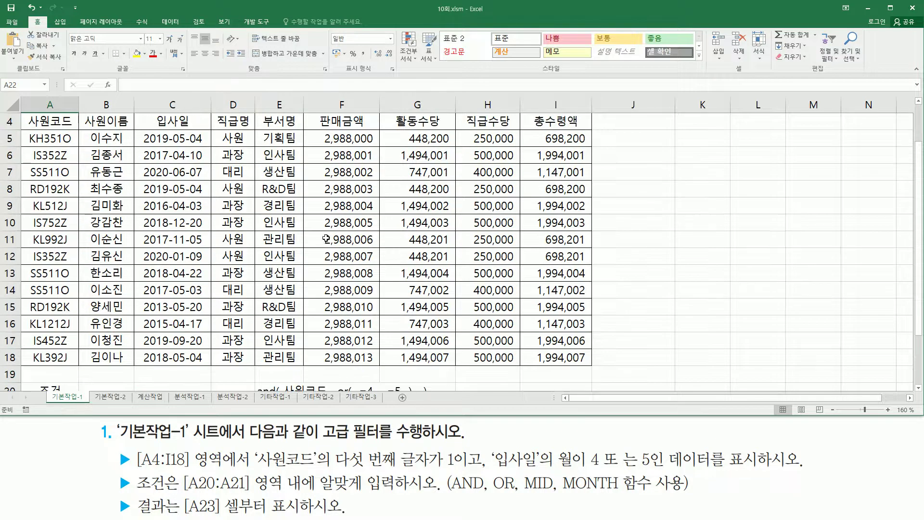
scroll(311, 232, up, 1)
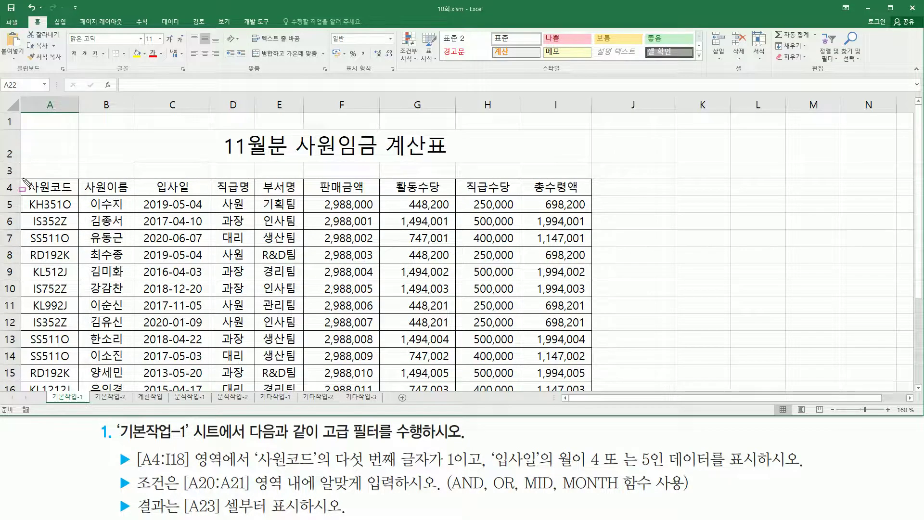
mouse_move(23, 179)
mouse_down()
mouse_move(115, 337)
mouse_move(588, 390)
mouse_up()
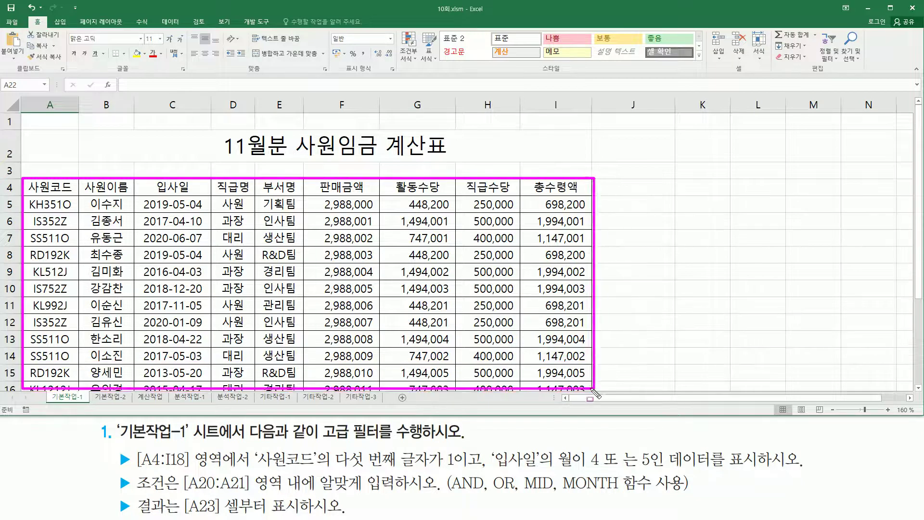
drag(219, 133, 457, 159)
drag(10, 176, 633, 175)
key(Escape)
- Select the whole table range A4:I18, including its header row, as the source for the advanced filter
click(54, 187)
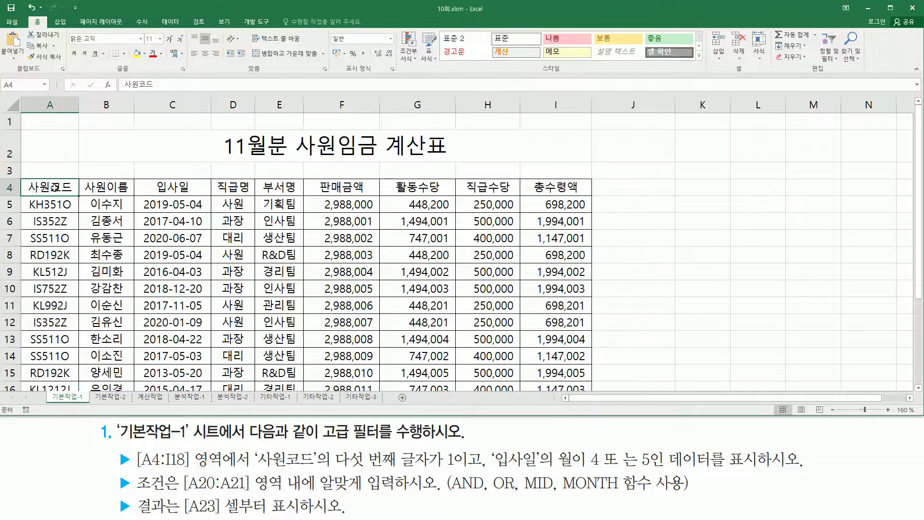
drag(54, 187, 558, 357)
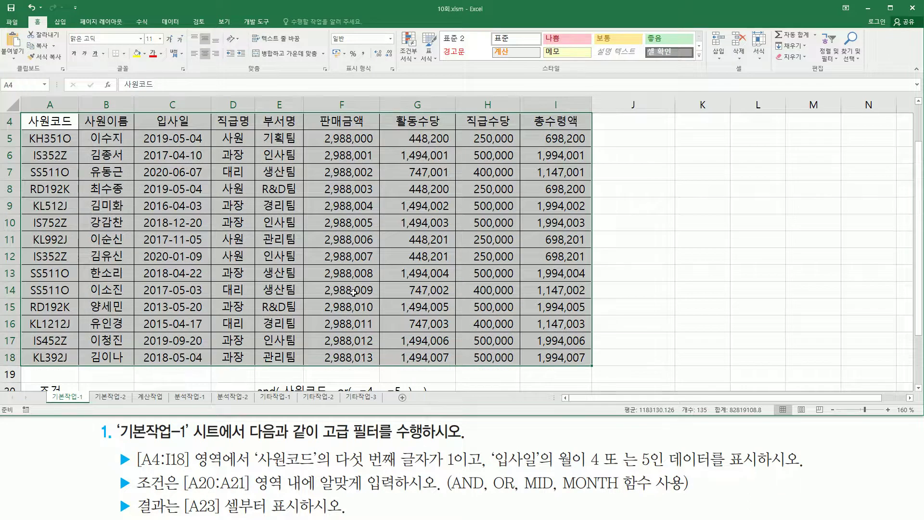
scroll(353, 292, up, 1)
click(170, 22)
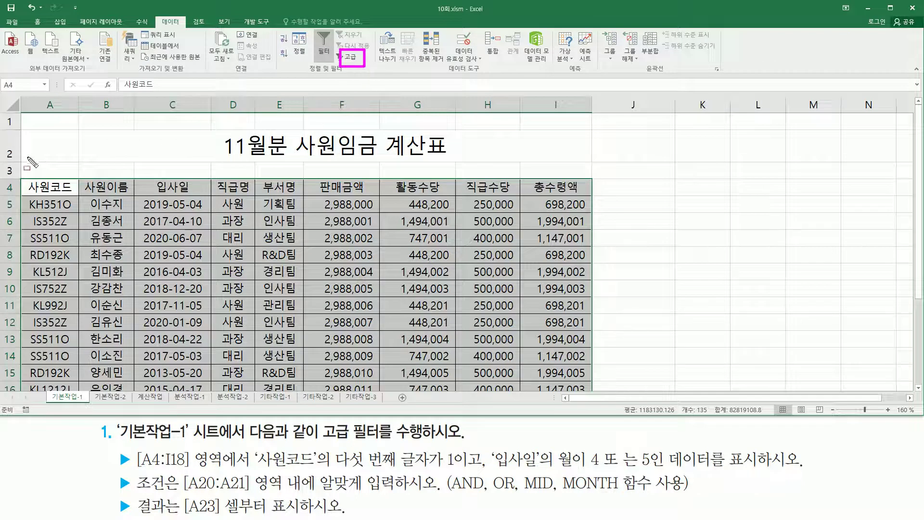
mouse_move(12, 170)
mouse_down()
mouse_move(480, 180)
mouse_move(631, 171)
mouse_up()
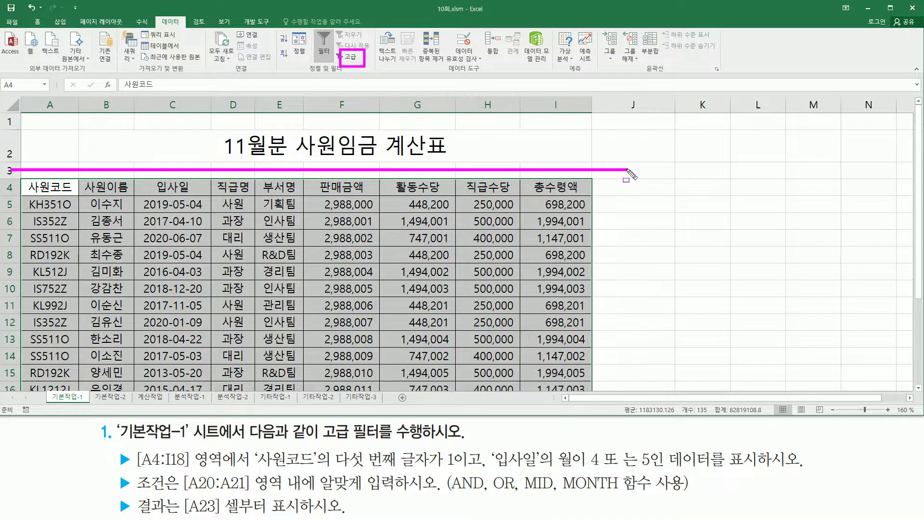
- Select a single cell inside the salary table and open the Advanced Filter settings
click(247, 241)
click(208, 283)
click(363, 305)
click(475, 270)
click(495, 326)
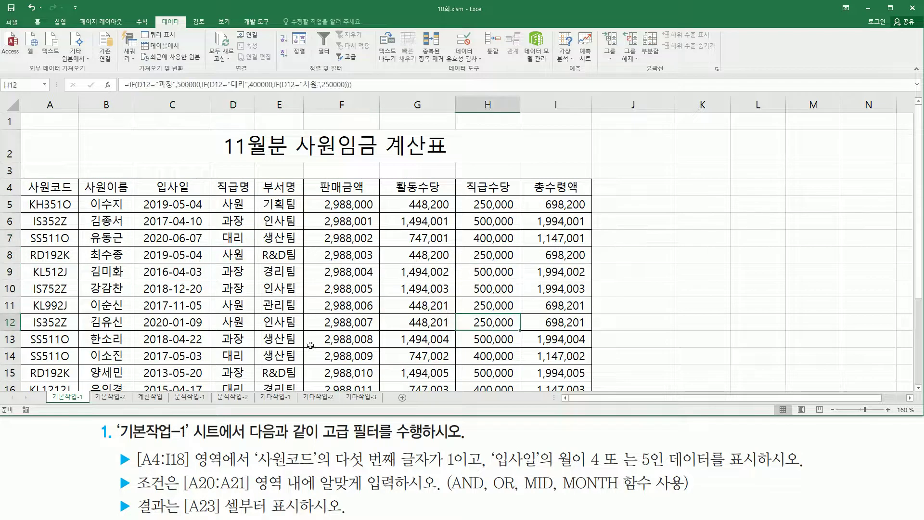
click(310, 339)
click(100, 288)
click(127, 245)
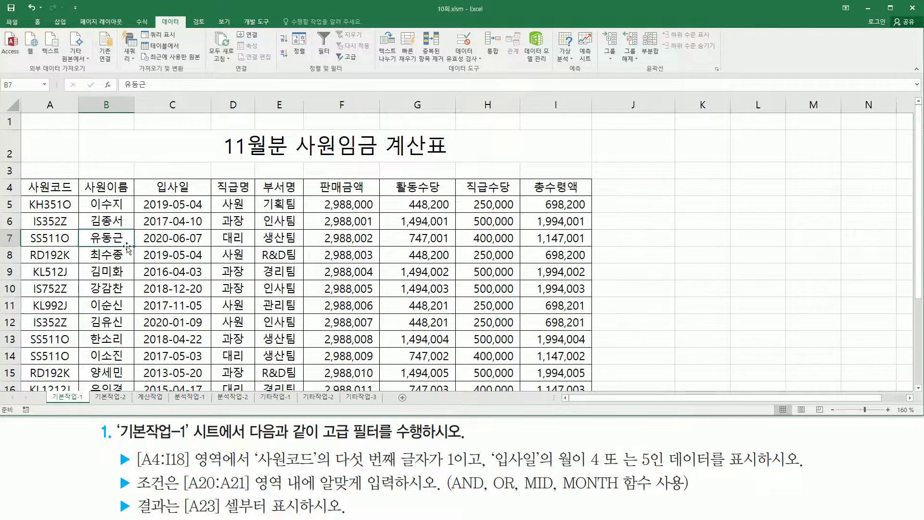
click(349, 57)
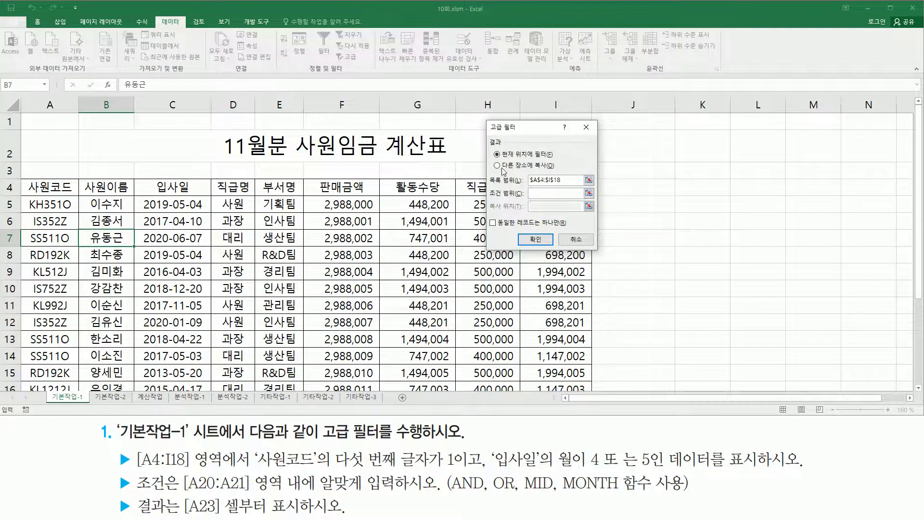
- Set the advanced filter to copy results to another location, with A20:A21 as the criteria range
mouse_move(485, 133)
mouse_down()
mouse_move(497, 169)
mouse_move(568, 177)
mouse_up()
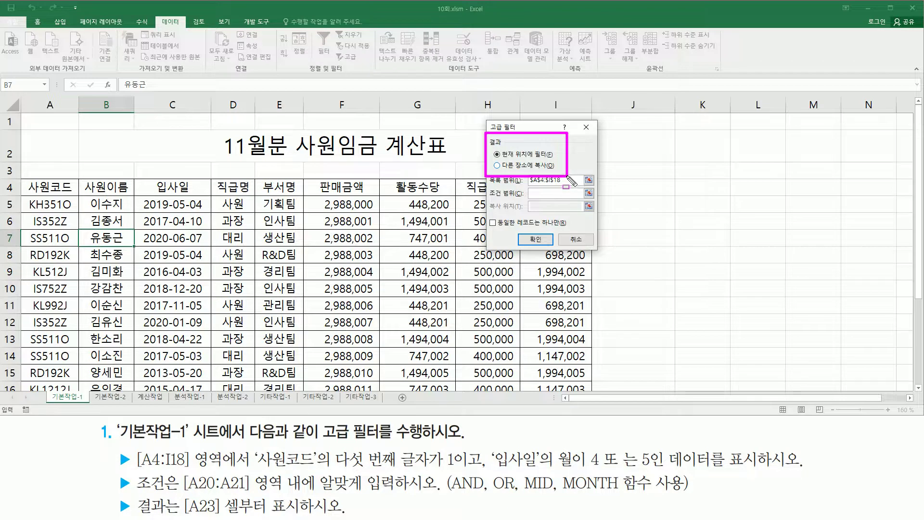
key(Escape)
click(519, 166)
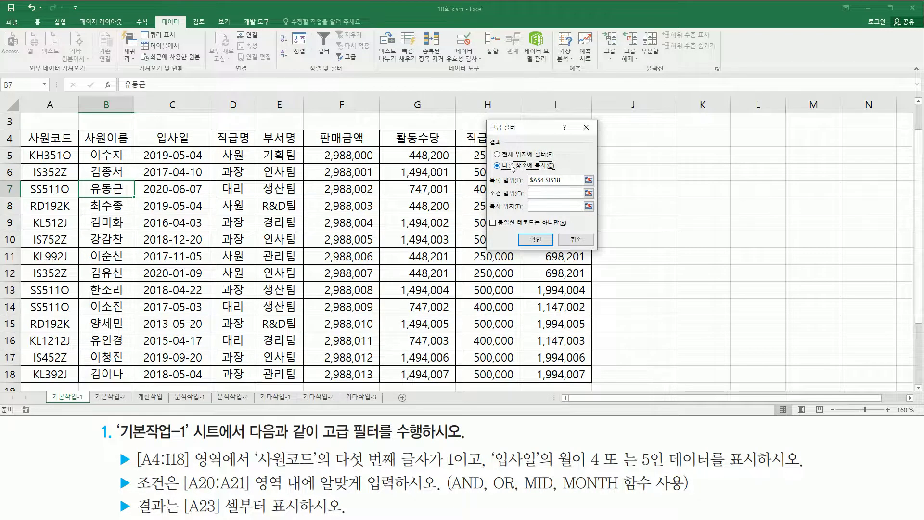
click(564, 179)
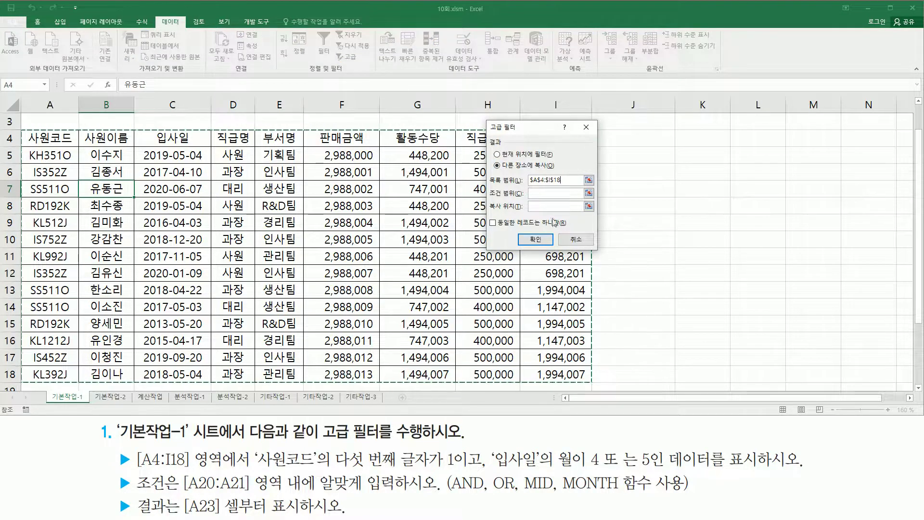
click(545, 193)
scroll(39, 238, down, 3)
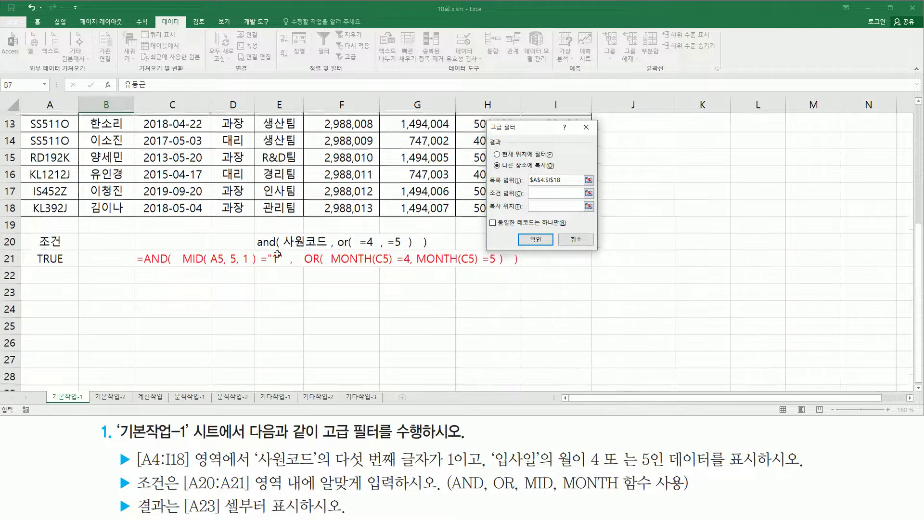
drag(39, 239, 55, 258)
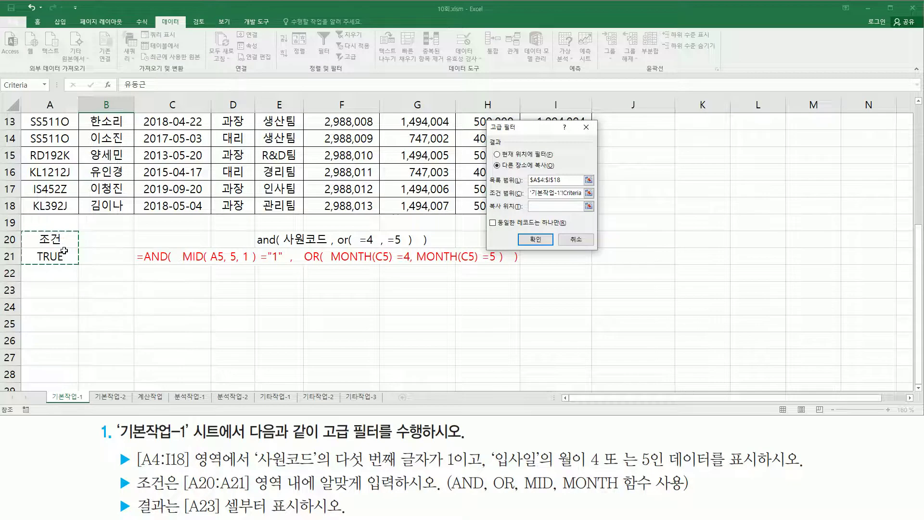
- Set A23 as the advanced filter's copy destination and run the filter
click(582, 206)
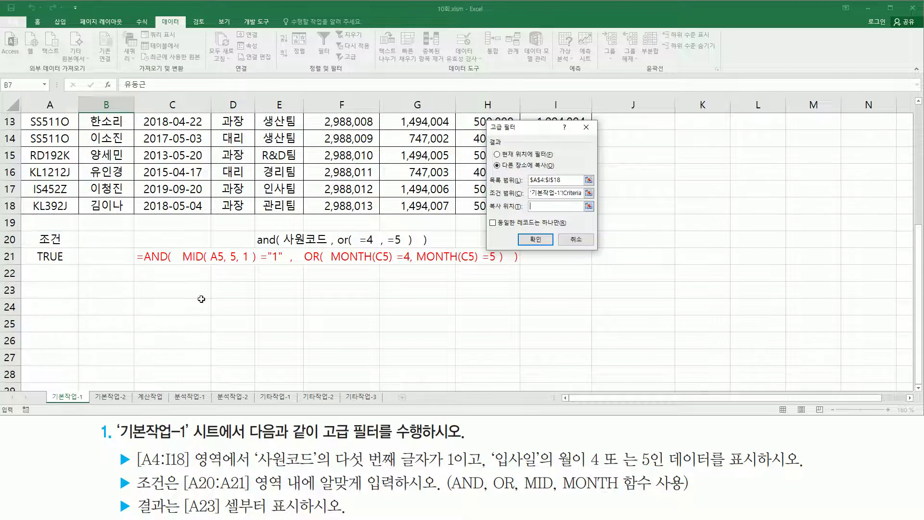
click(52, 293)
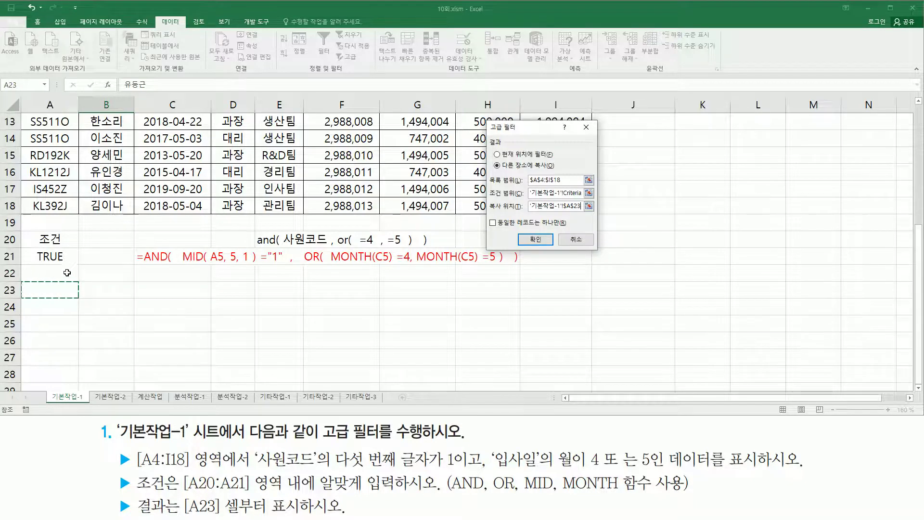
click(535, 239)
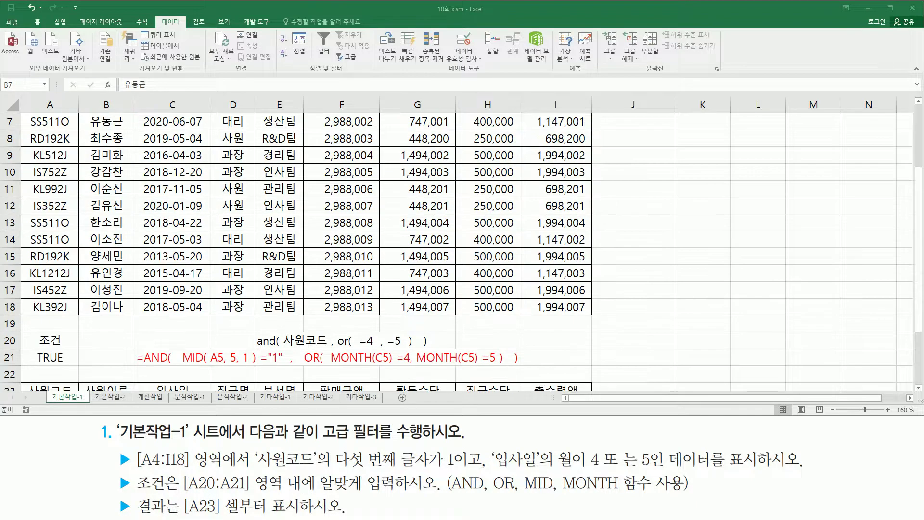
- Review the filtered rows below A23 against the MID( A5, 5, 1 ) ="1" part of the criteria formula
drag(919, 392, 909, 385)
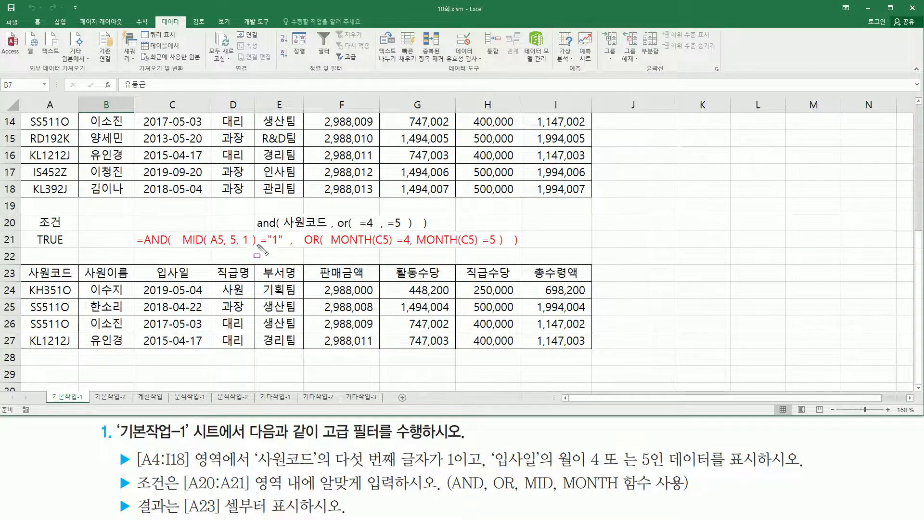
drag(181, 246, 256, 245)
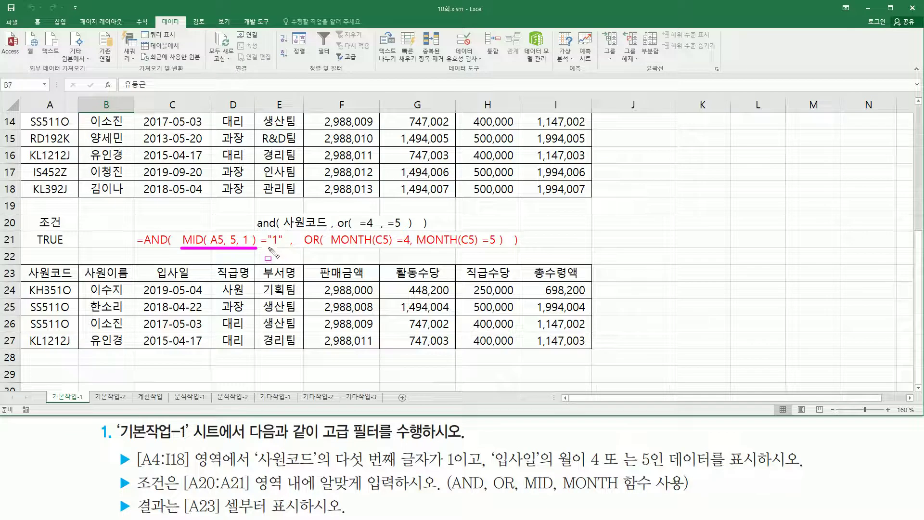
drag(261, 246, 284, 248)
key(Escape)
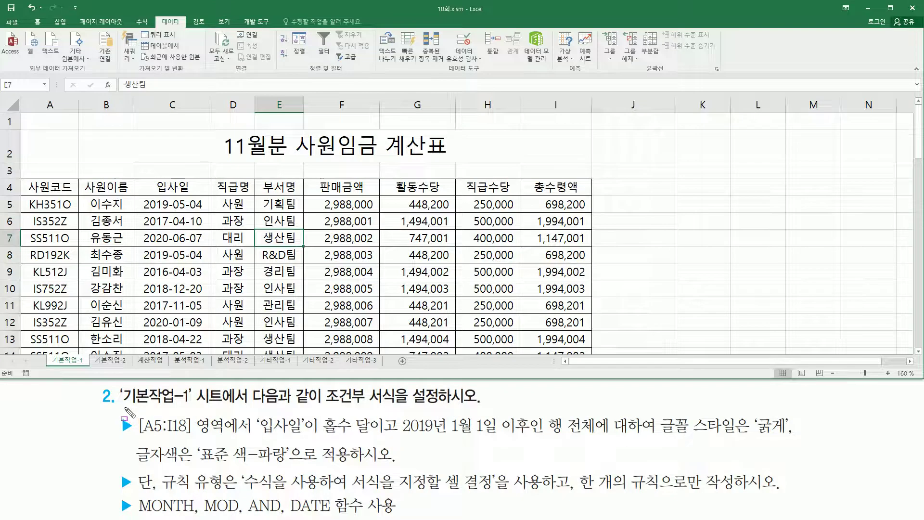
- Read the conditional formatting task for the 기본작업-1 sheet, locating the A5:I18 range and the 입사일 column in the table
drag(123, 408, 193, 408)
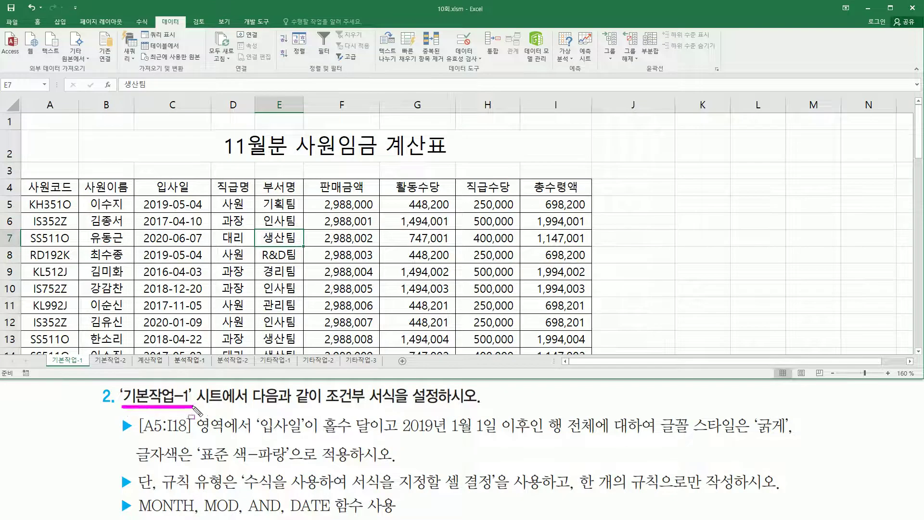
drag(321, 406, 497, 405)
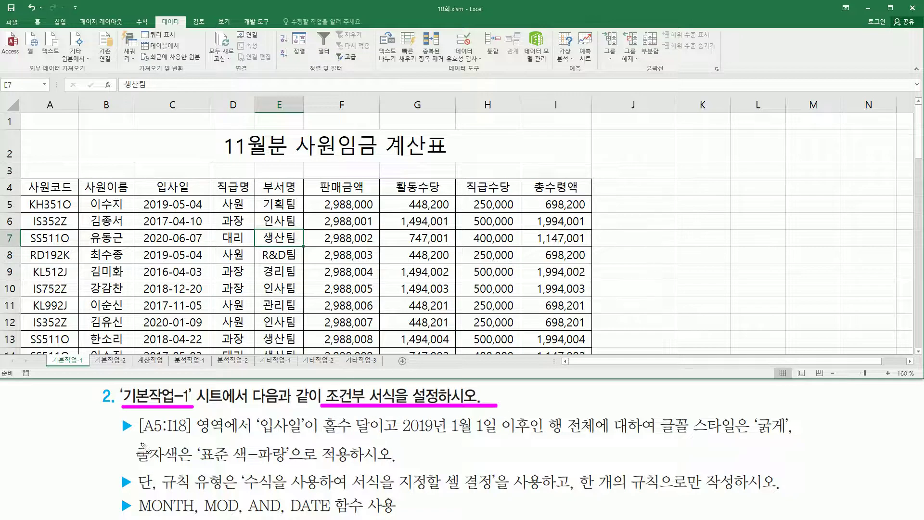
mouse_move(118, 420)
mouse_down()
mouse_move(126, 515)
mouse_move(135, 518)
mouse_up()
key(Escape)
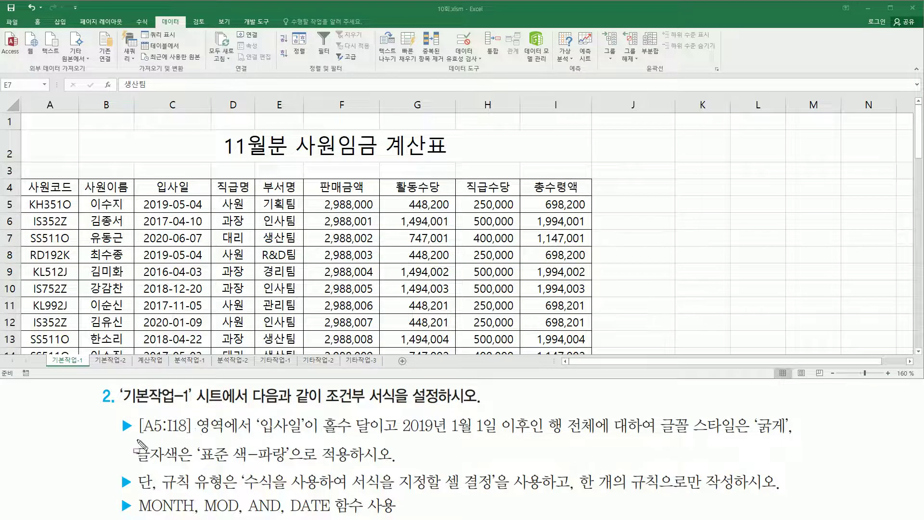
drag(137, 437, 255, 436)
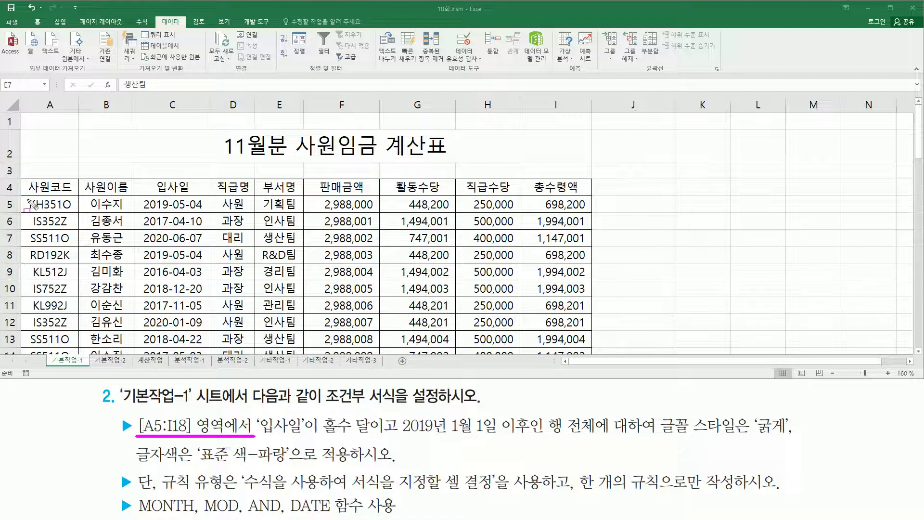
mouse_move(27, 199)
mouse_down()
mouse_move(304, 308)
mouse_move(588, 347)
mouse_move(590, 359)
mouse_up()
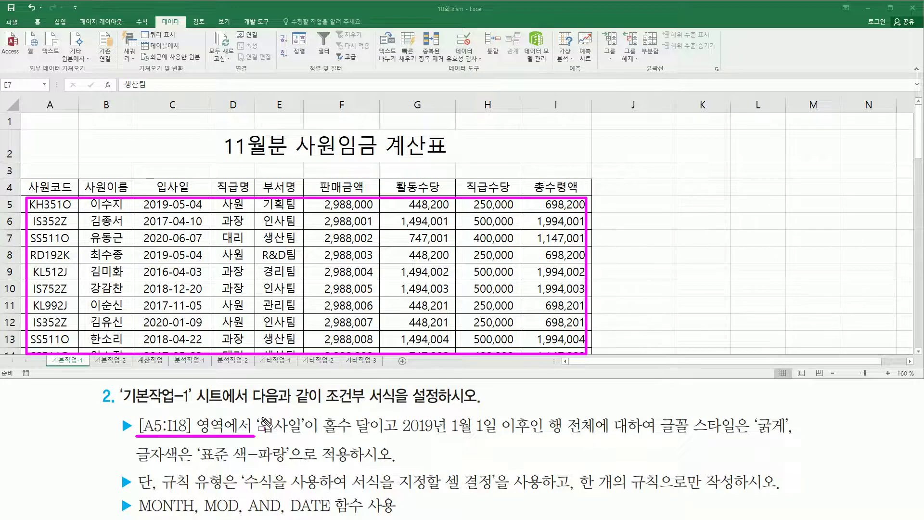
drag(259, 413, 310, 437)
key(Escape)
drag(152, 174, 199, 195)
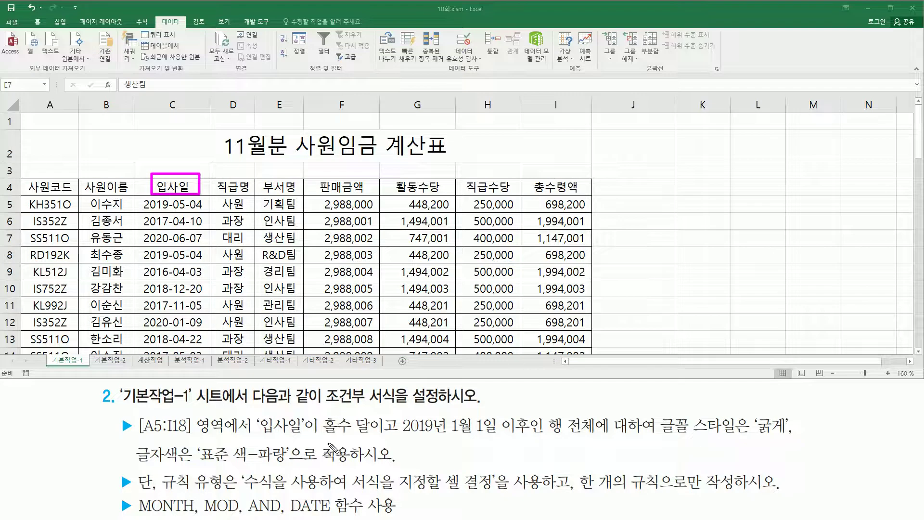
- Examine the odd-month and 2019년 1월 1일 이후 conditions on 입사일 alongside the required MONTH, MOD, AND and DATE functions
mouse_move(258, 437)
mouse_down()
mouse_move(370, 448)
mouse_move(325, 410)
mouse_up()
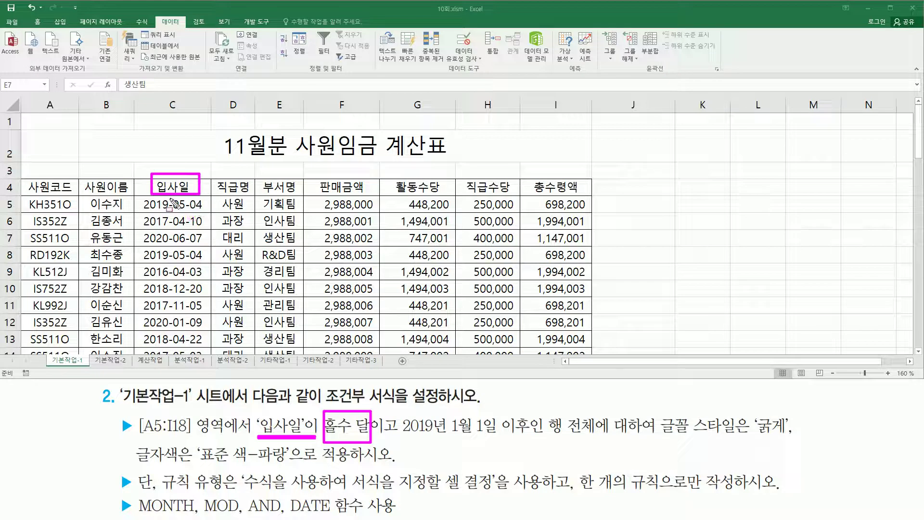
drag(170, 198, 190, 355)
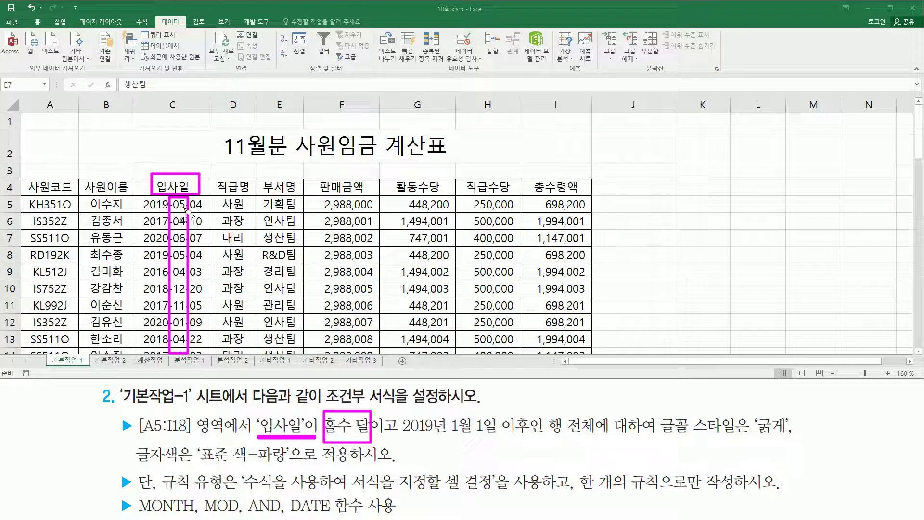
drag(135, 514, 193, 514)
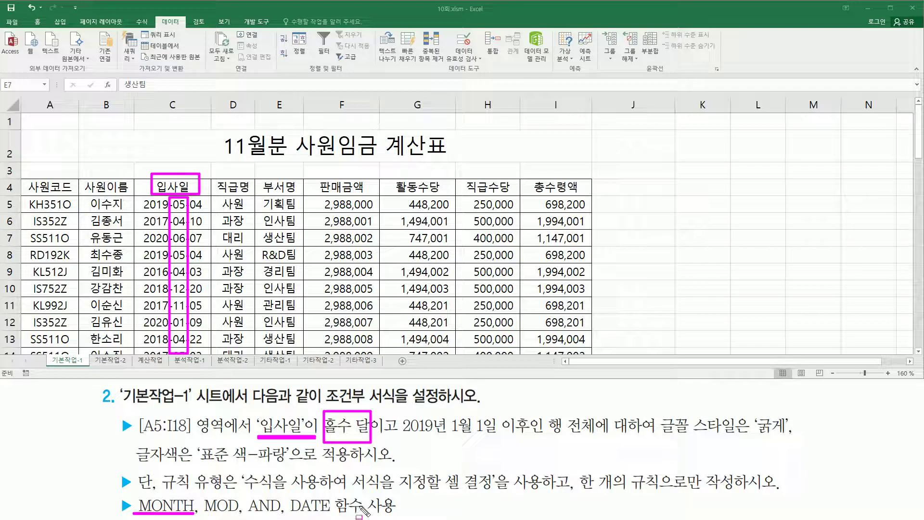
drag(207, 499, 239, 516)
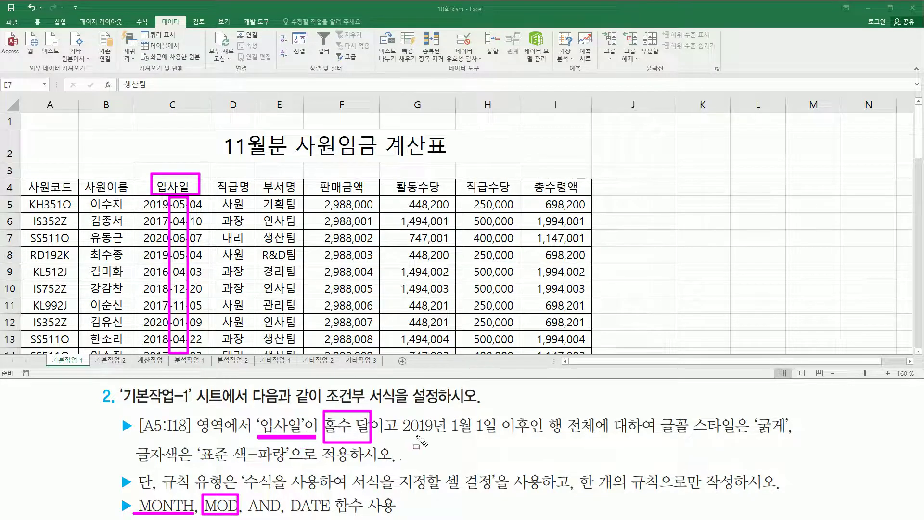
drag(399, 437, 532, 438)
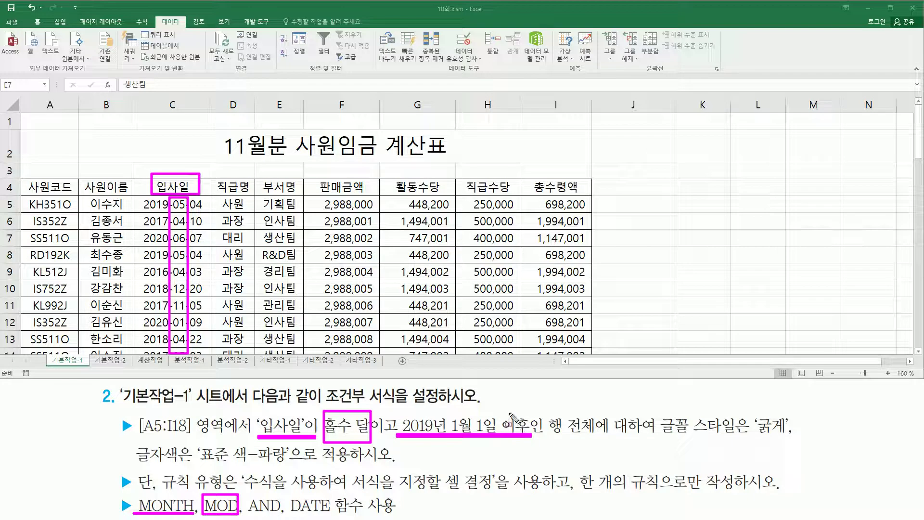
mouse_move(500, 409)
mouse_down()
mouse_move(511, 435)
mouse_move(529, 434)
mouse_up()
drag(396, 440, 497, 442)
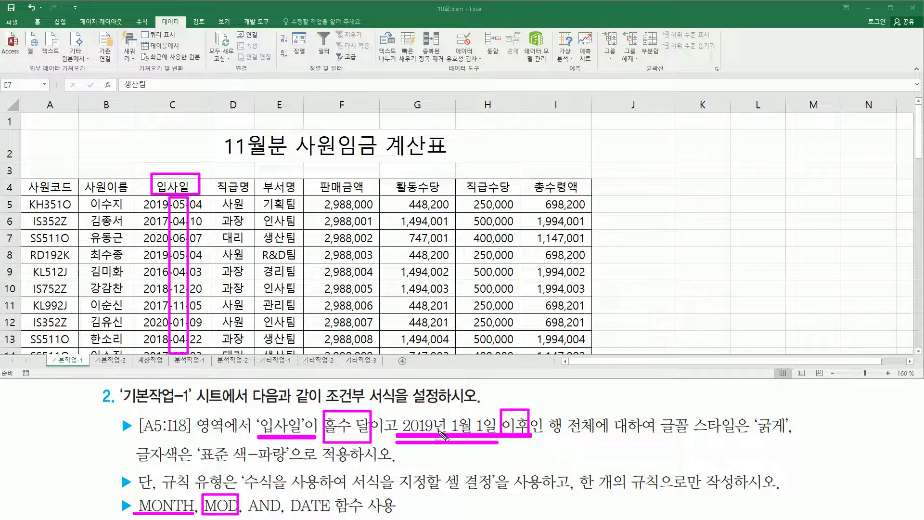
mouse_move(247, 496)
mouse_down()
mouse_move(249, 508)
mouse_move(282, 514)
mouse_up()
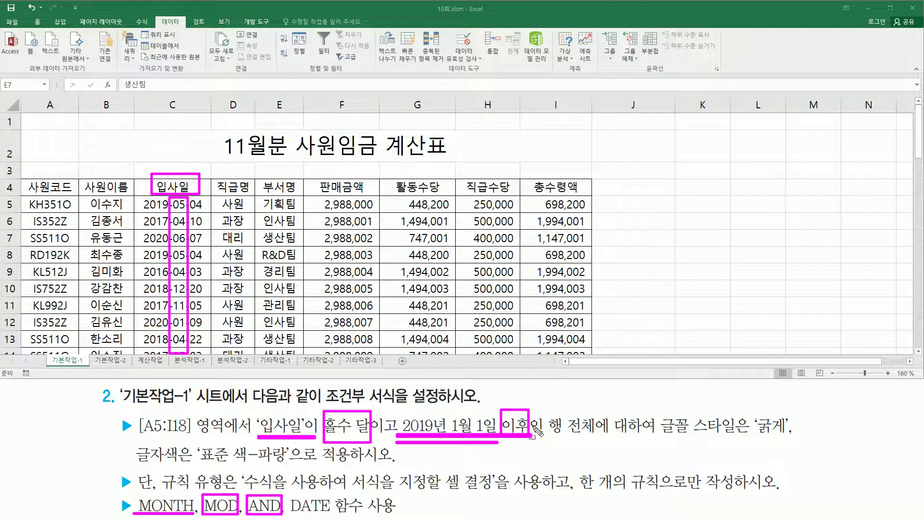
mouse_move(290, 496)
mouse_down()
mouse_move(308, 494)
mouse_move(332, 516)
mouse_up()
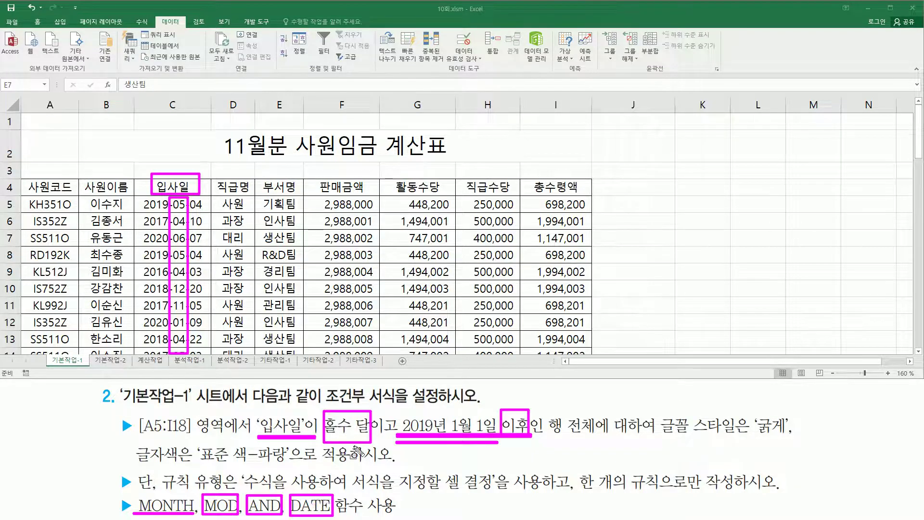
- Review the task's formatting requirements: whole row, 굵게 font style, 표준 색-파랑 font colour, and a single formula-based rule
drag(547, 409, 598, 447)
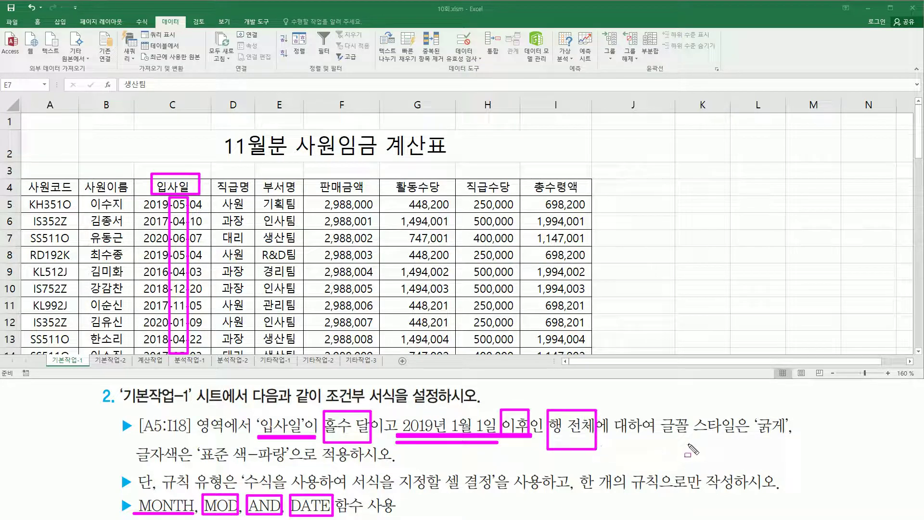
drag(662, 436, 787, 436)
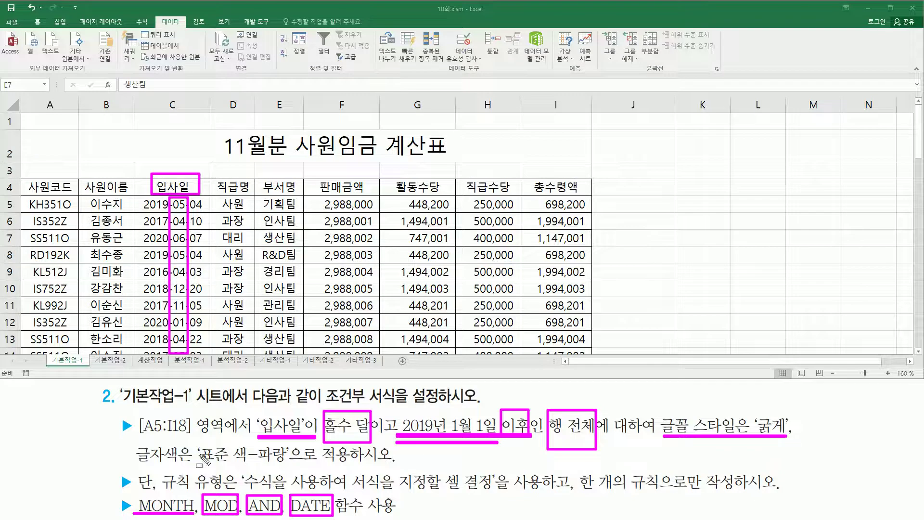
drag(139, 466, 297, 466)
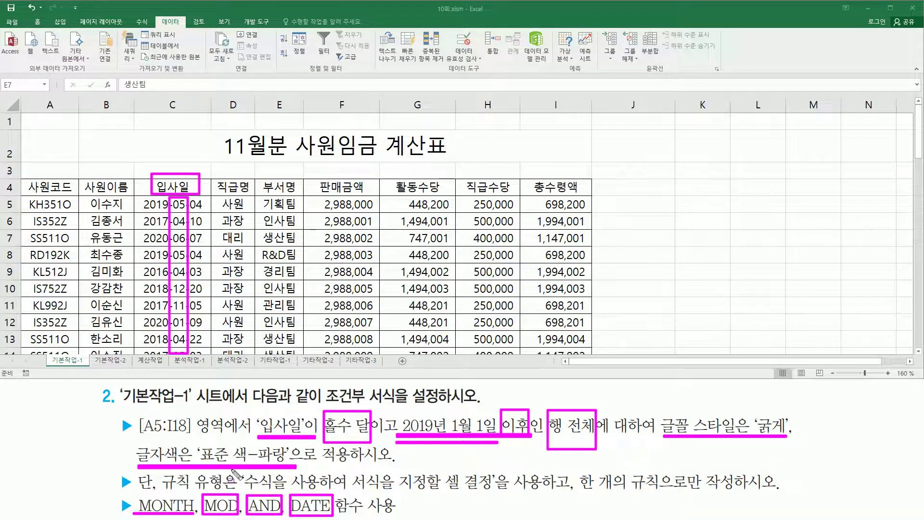
drag(246, 486, 497, 487)
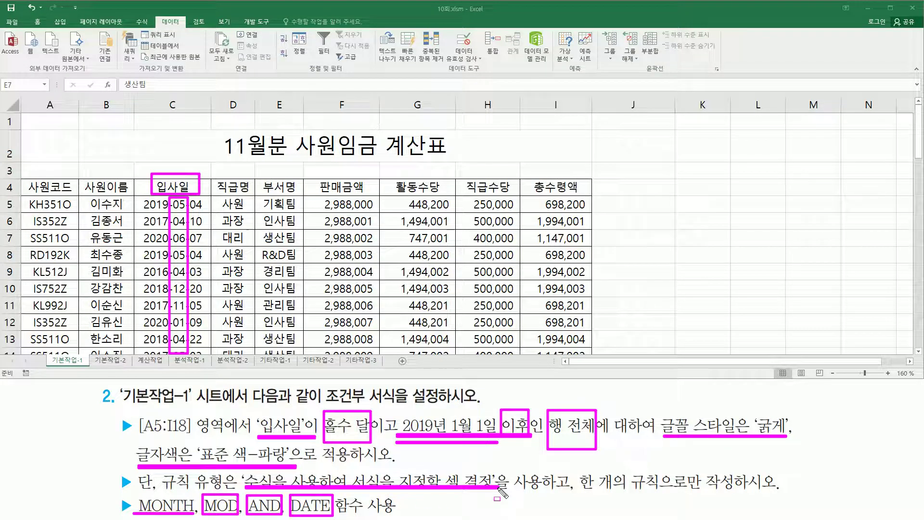
drag(575, 488, 778, 489)
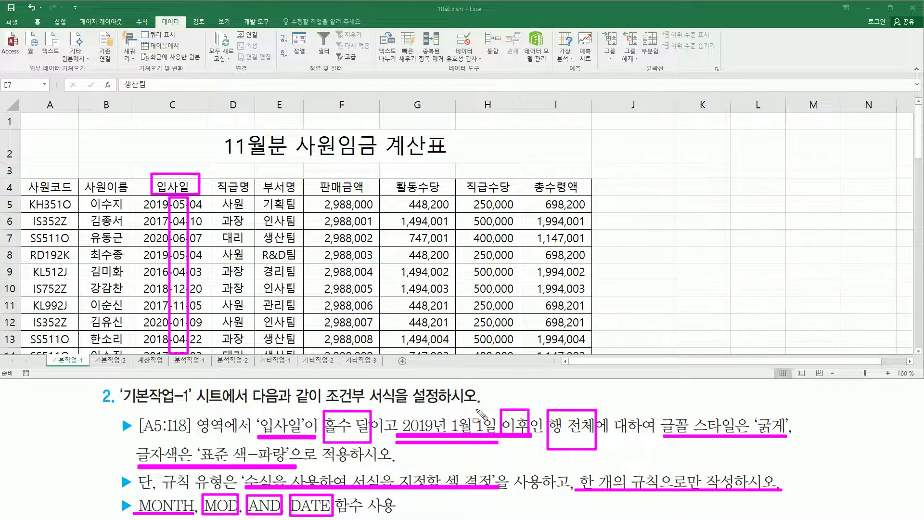
key(Escape)
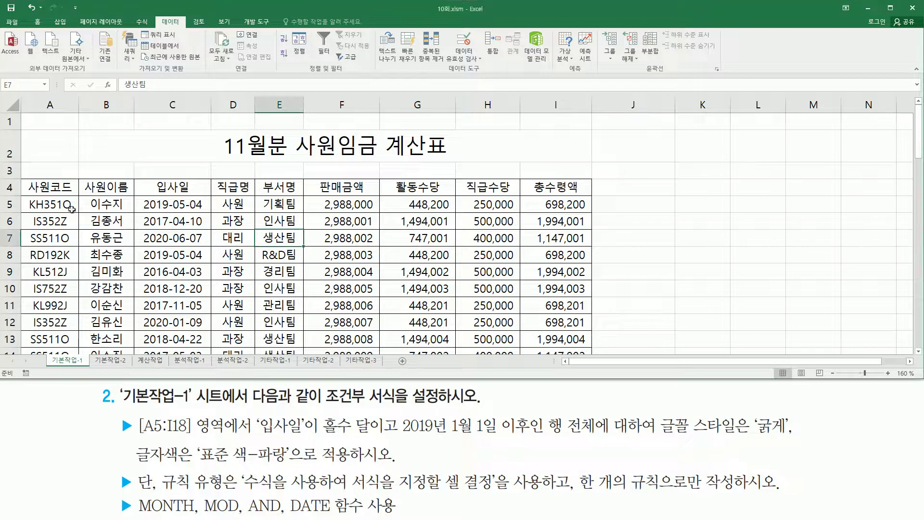
- Select A5:I18 and create a new conditional formatting rule of the type 수식을 사용하여 서식을 지정할 셀 결정
click(34, 204)
drag(125, 217, 564, 319)
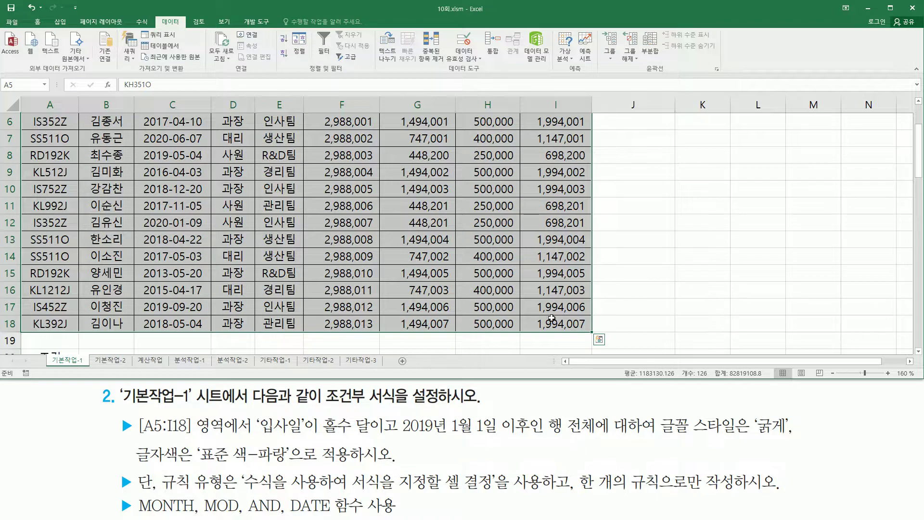
click(919, 102)
click(918, 102)
click(919, 102)
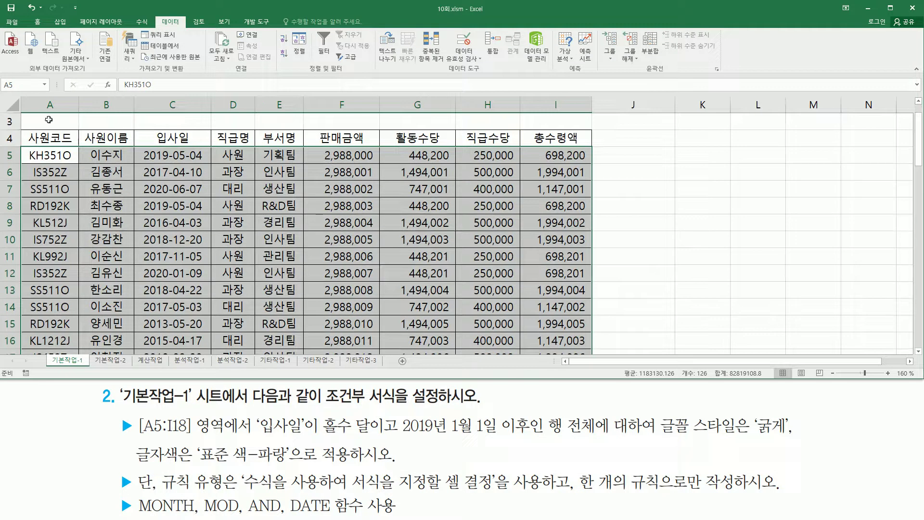
click(38, 22)
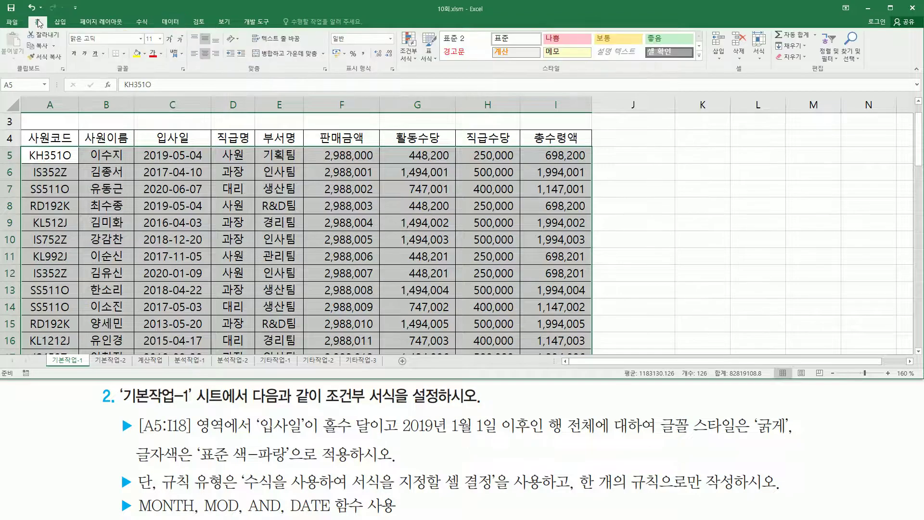
mouse_move(398, 23)
mouse_down()
mouse_move(409, 73)
mouse_move(426, 72)
mouse_up()
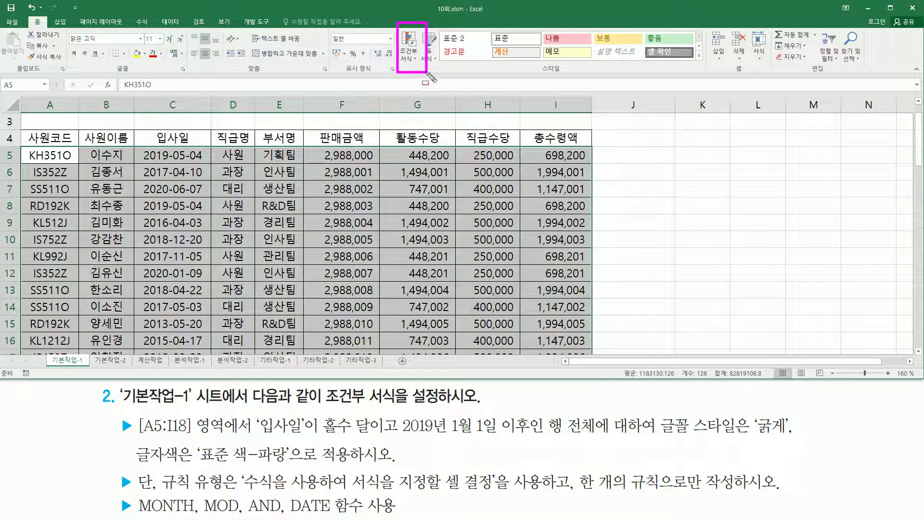
click(409, 59)
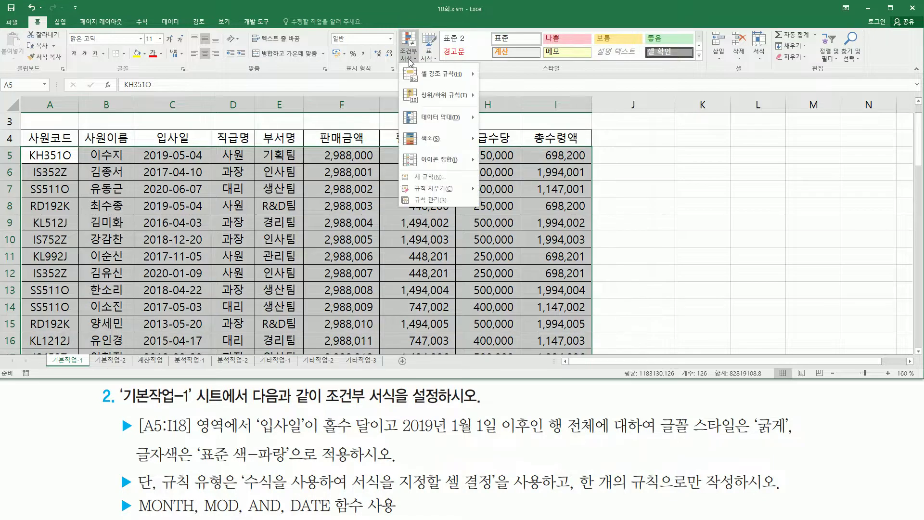
click(440, 176)
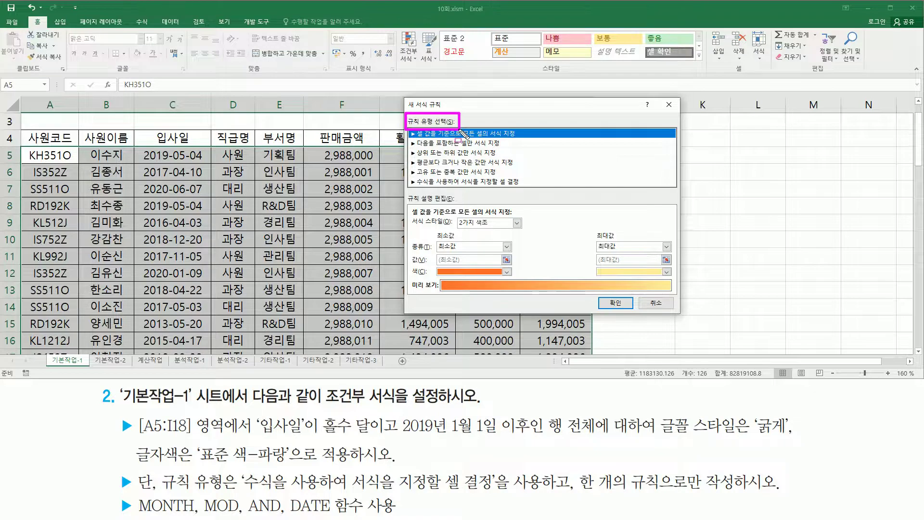
click(427, 181)
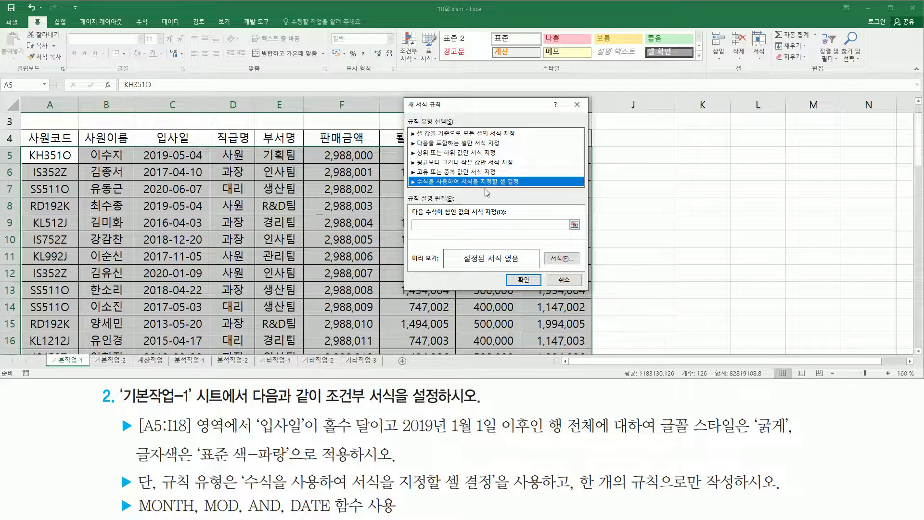
- Begin the rule formula with =and( month($C$5), taking the first 입사일 cell as the month argument
click(432, 224)
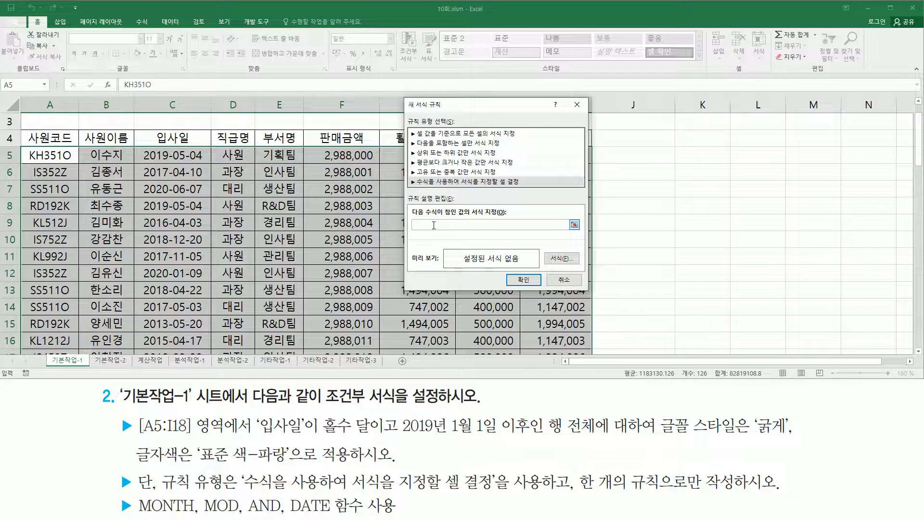
text(=)
text(and()
text(month()
click(190, 159)
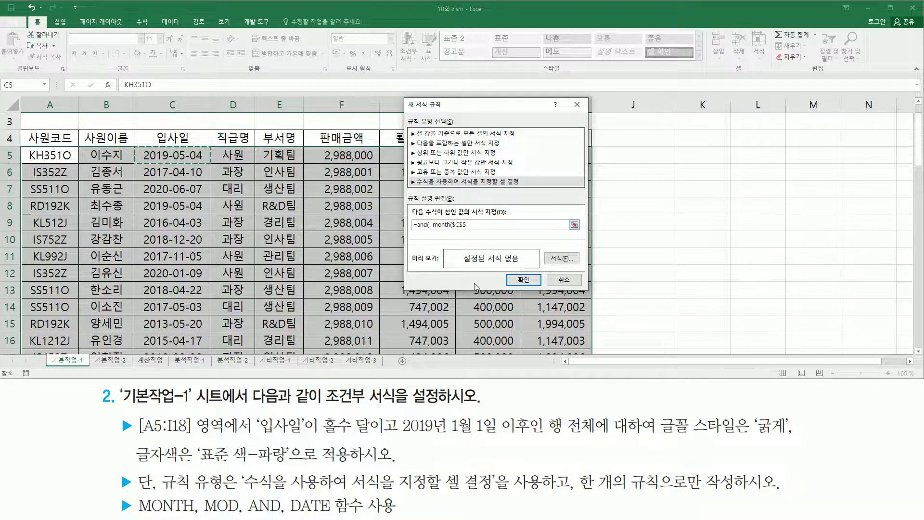
text())
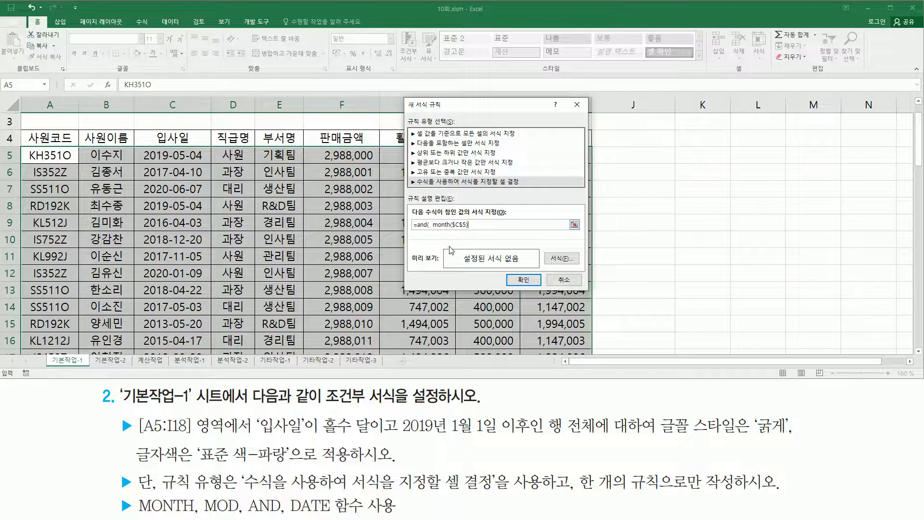
- Wrap the month expression in MOD to test for odd months, making the formula =and( mod( month($C$5) , 2 ) =1
click(433, 225)
text(mod()
drag(450, 225, 538, 226)
click(503, 225)
text())
key(BackSpace)
drag(431, 225, 510, 228)
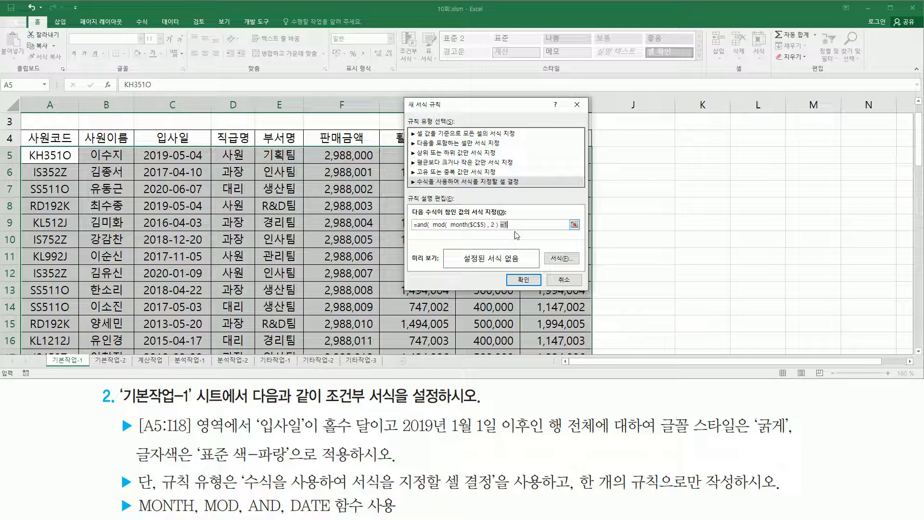
- Complete the rule formula with a second AND condition, $C$5 >= date(2019,1,1), using the first 입사일 cell
click(514, 226)
click(168, 156)
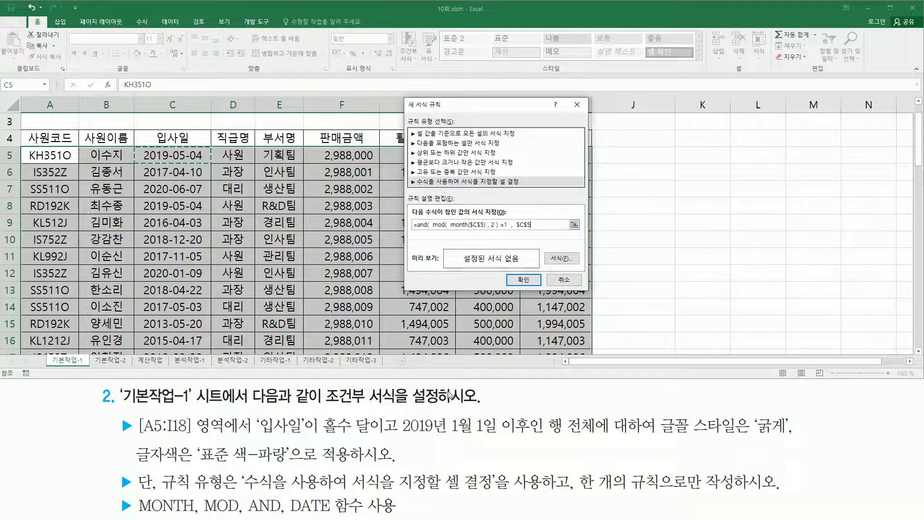
drag(400, 437, 524, 437)
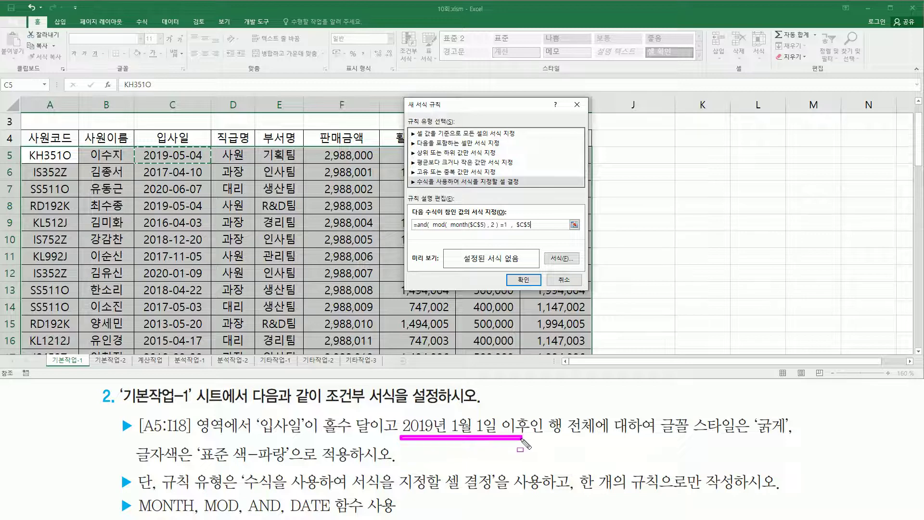
key(Escape)
click(546, 226)
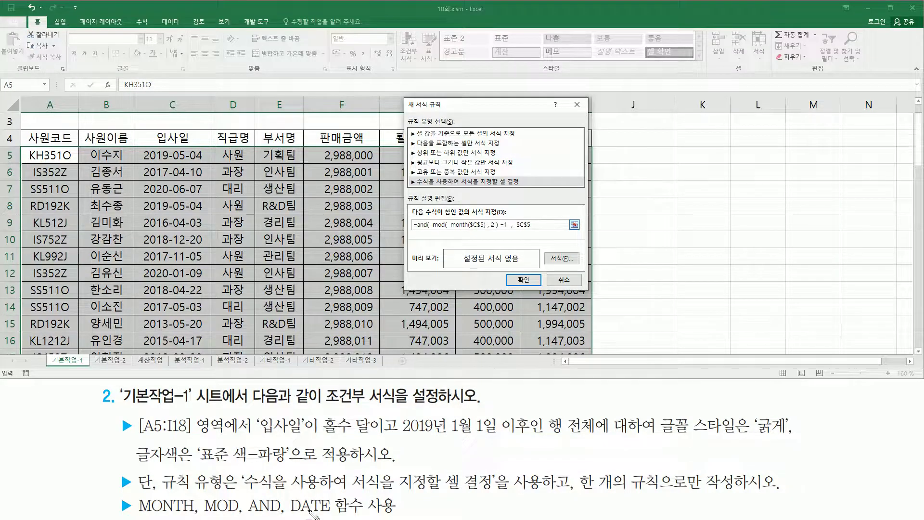
drag(286, 494, 351, 514)
key(Escape)
text(>= date(2019)
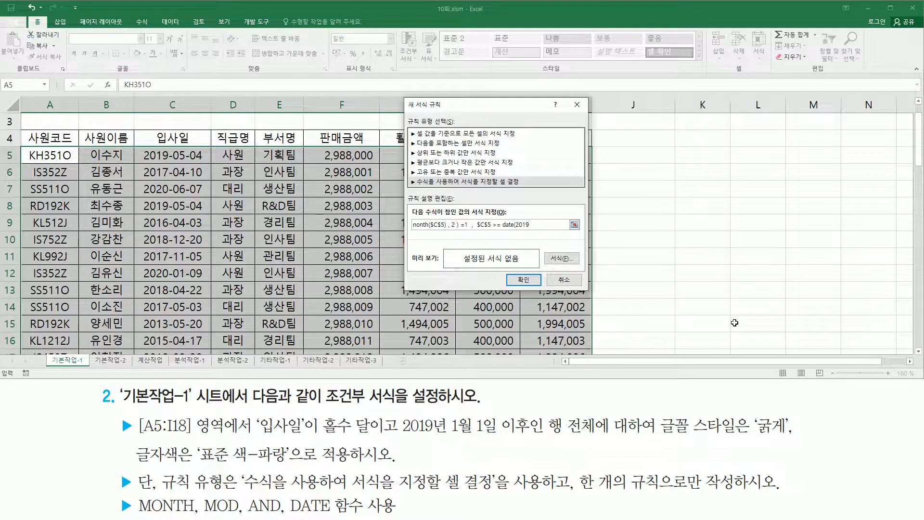
text(,1,1)
- Change both $C$5 references in the rule formula to $C5 so the condition applies to whole rows
drag(549, 412, 599, 439)
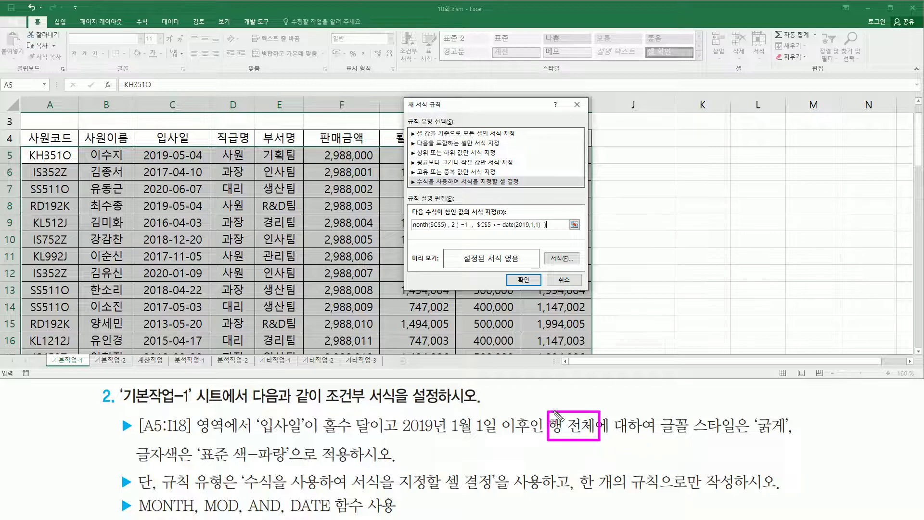
key(Escape)
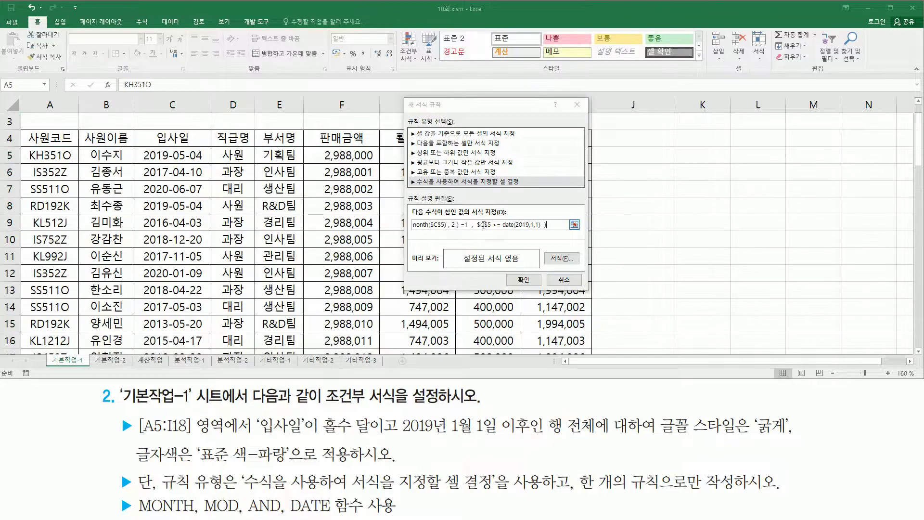
drag(484, 226, 387, 220)
click(481, 224)
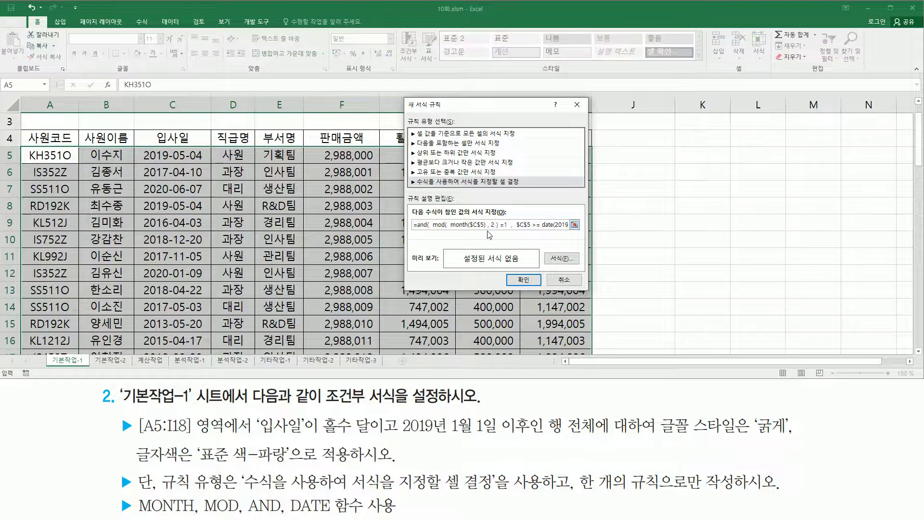
click(478, 225)
key(Delete)
click(519, 225)
key(Delete)
double_click(518, 225)
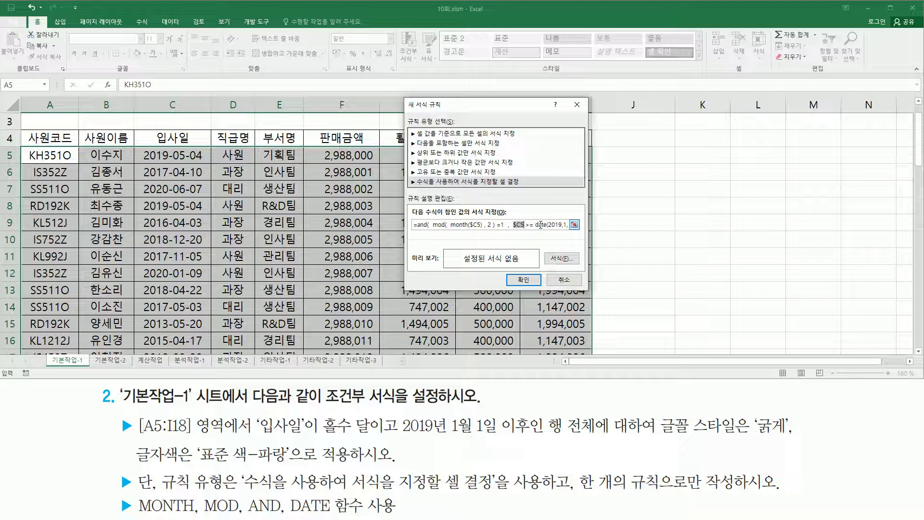
key(End)
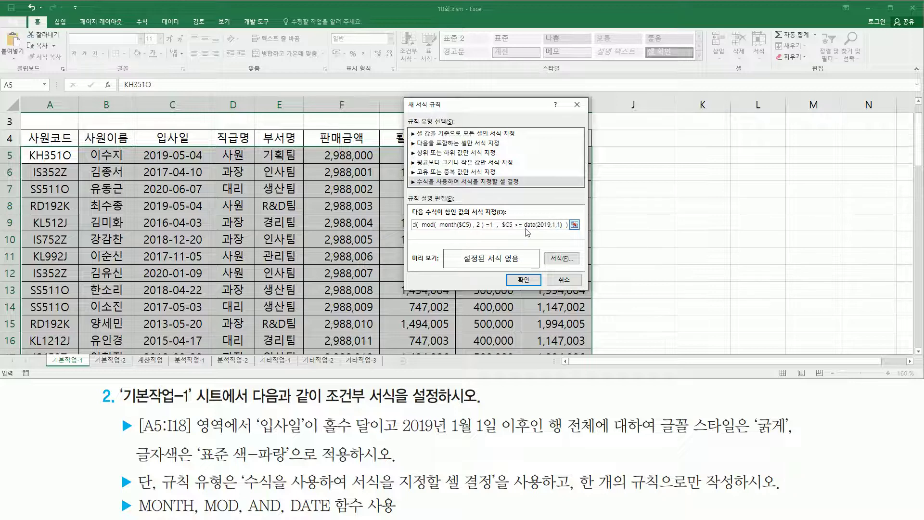
- Format the rule with 굵게 font style and 표준 색-파랑 font colour, and apply it to the range
click(562, 260)
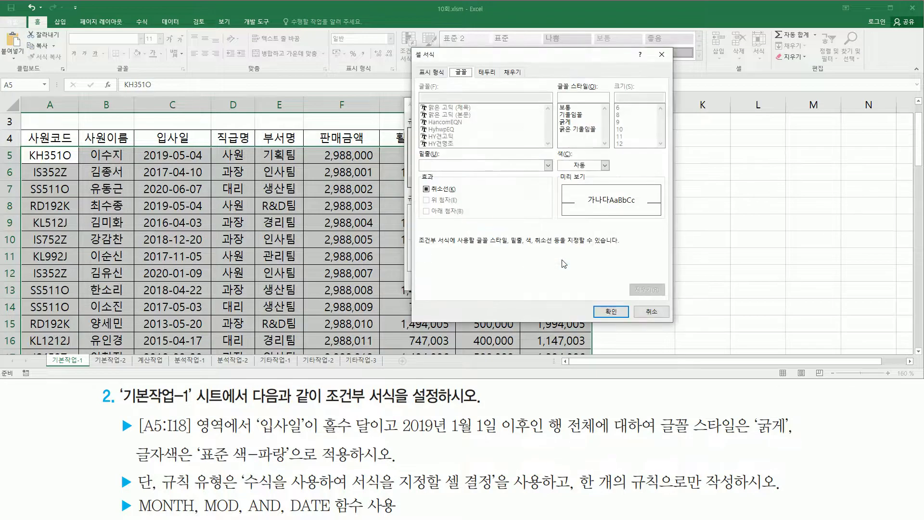
click(570, 123)
click(605, 166)
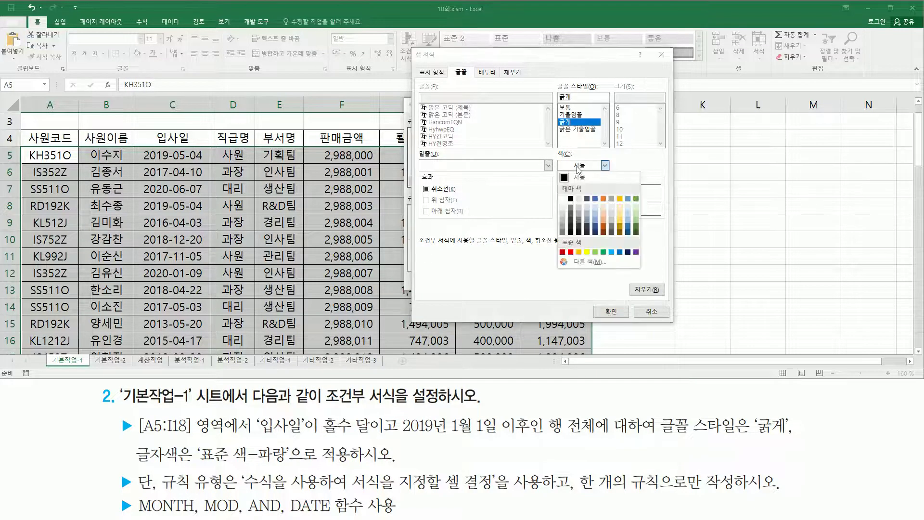
click(619, 251)
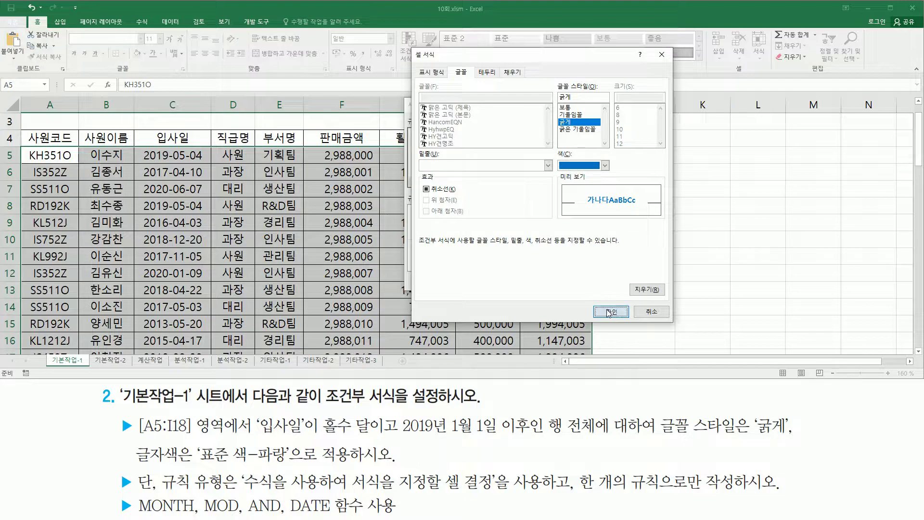
click(611, 311)
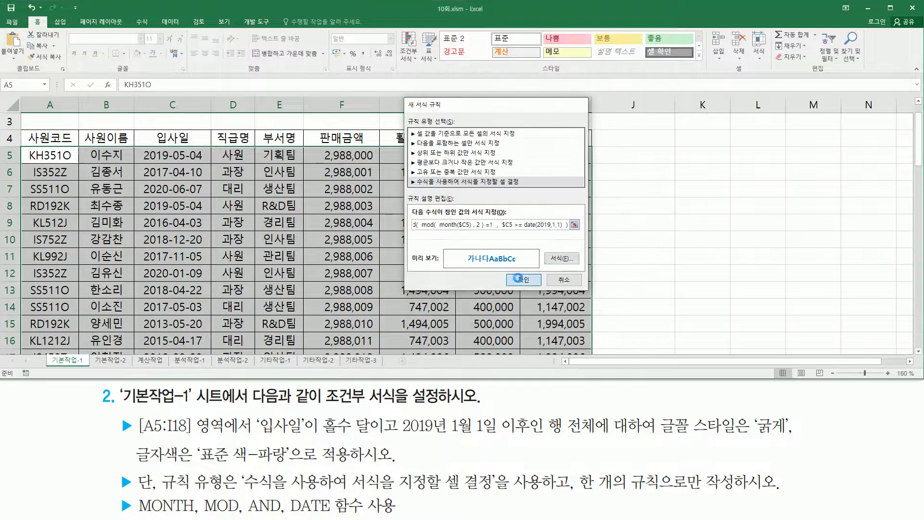
click(522, 280)
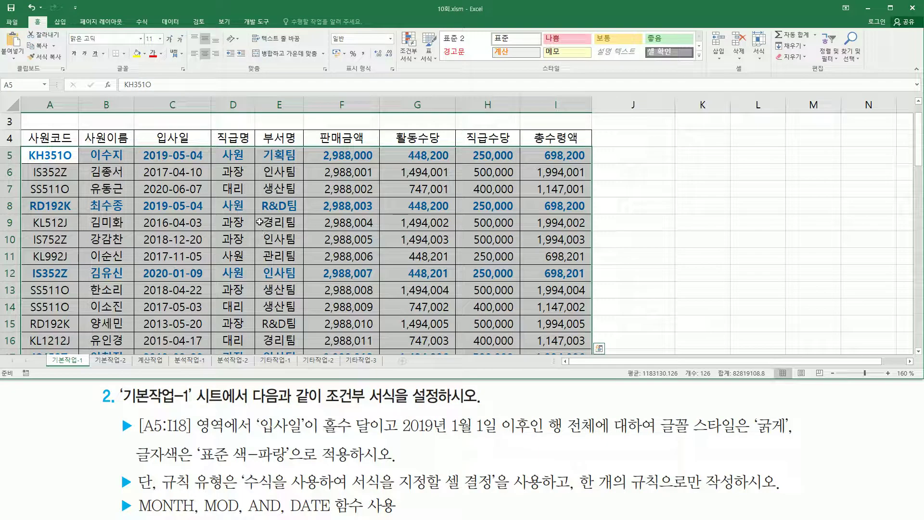
- Check the 입사일 dates of the formatted rows against the odd-month and 2019-01-01 conditions
drag(171, 145, 188, 164)
drag(172, 196, 189, 212)
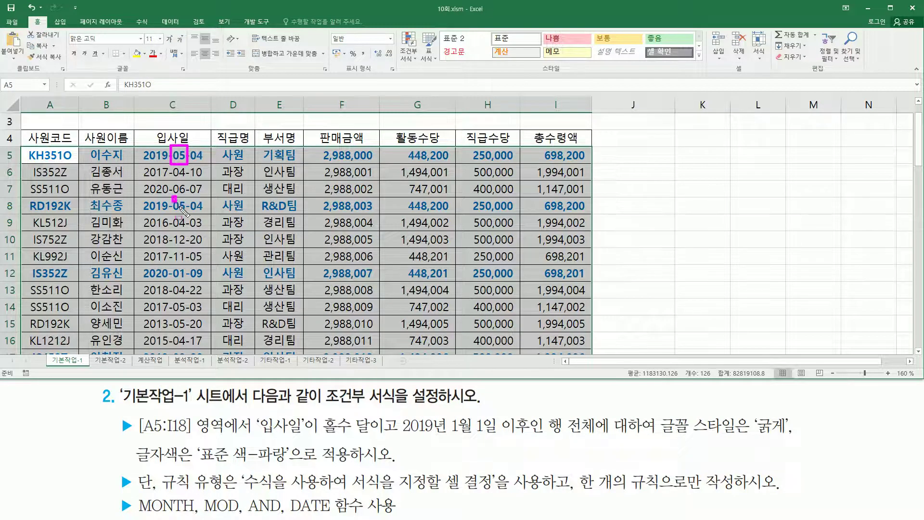
drag(173, 262, 187, 282)
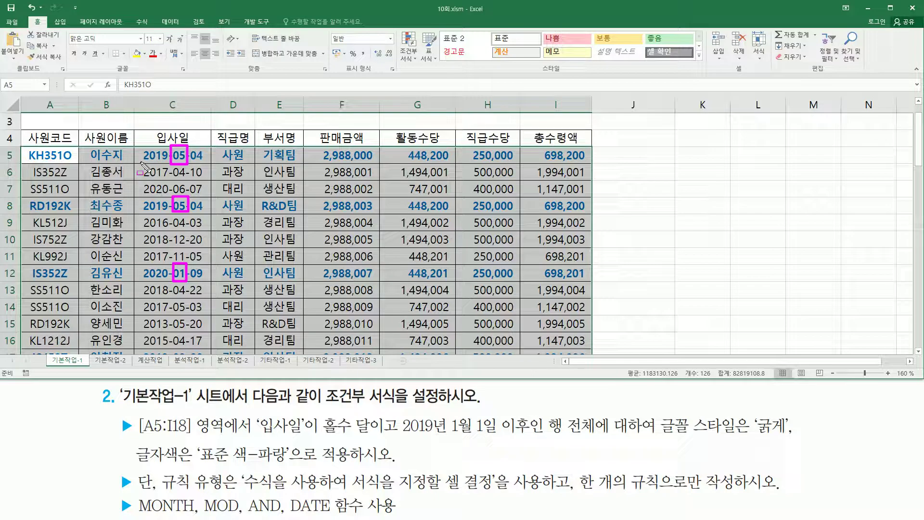
drag(141, 163, 209, 162)
drag(139, 216, 216, 223)
drag(140, 283, 214, 282)
key(Escape)
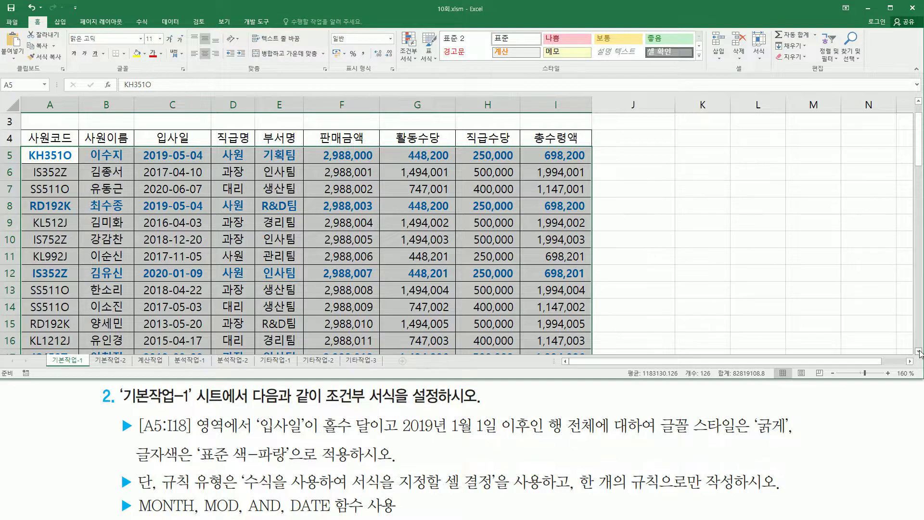
scroll(920, 353, down, 3)
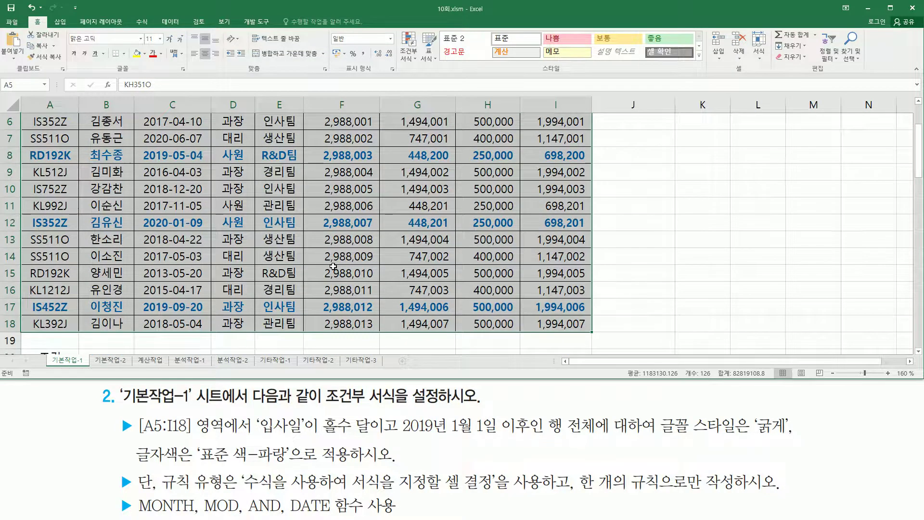
scroll(233, 228, up, 2)
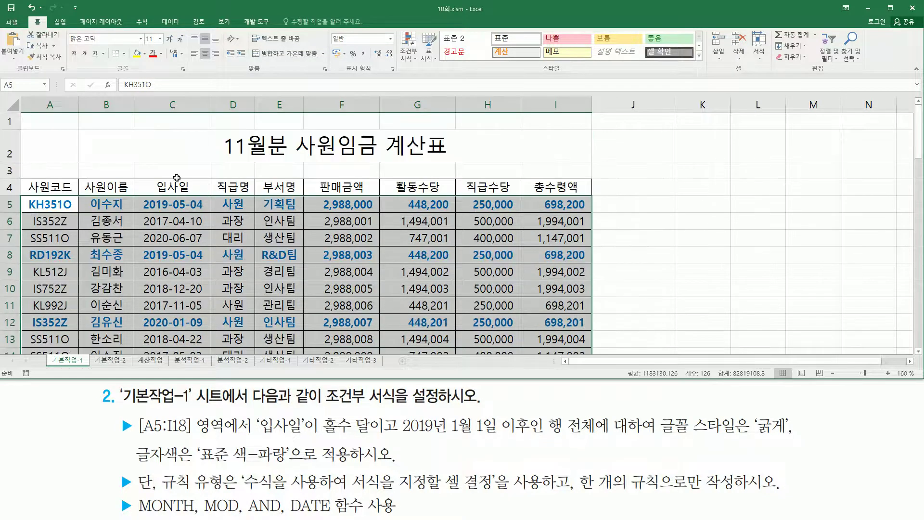
- Enter the rule formula as text in B3: =and( mod( month($C5) , 2 ) =1 , $C5 >= date(2019,1,1) )
click(108, 167)
text(=and(  mod(  month($C5) , 2 ) =1  ,  $C5 >= date(2019,1,1)  ))
key(Return)
click(203, 222)
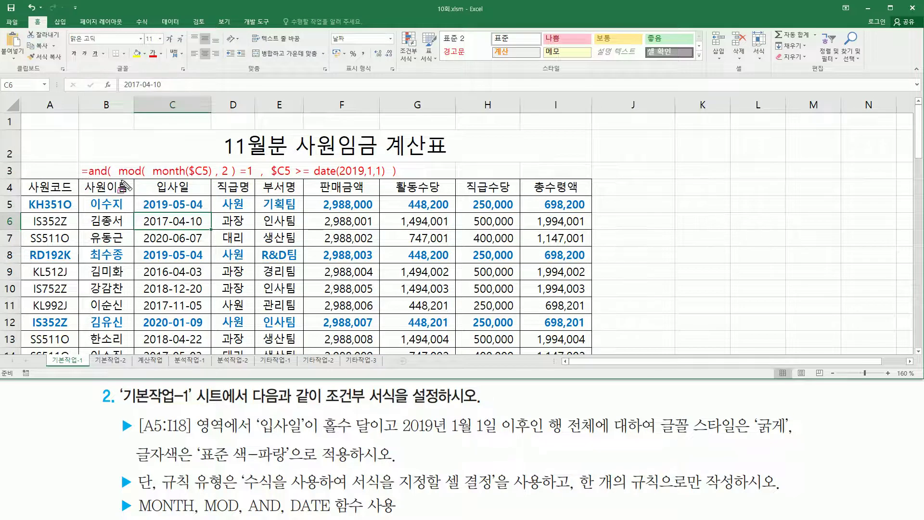
- Examine the parts of the formula in row 3: the MONTH and MOD test, and the DATE comparison
mouse_move(118, 178)
mouse_down()
mouse_move(258, 182)
mouse_move(256, 157)
mouse_move(389, 197)
mouse_move(389, 181)
mouse_up()
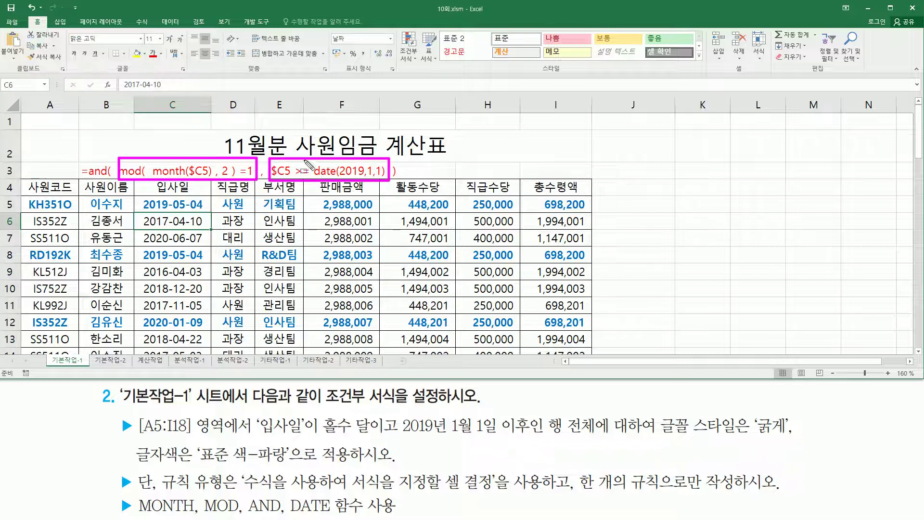
key(Escape)
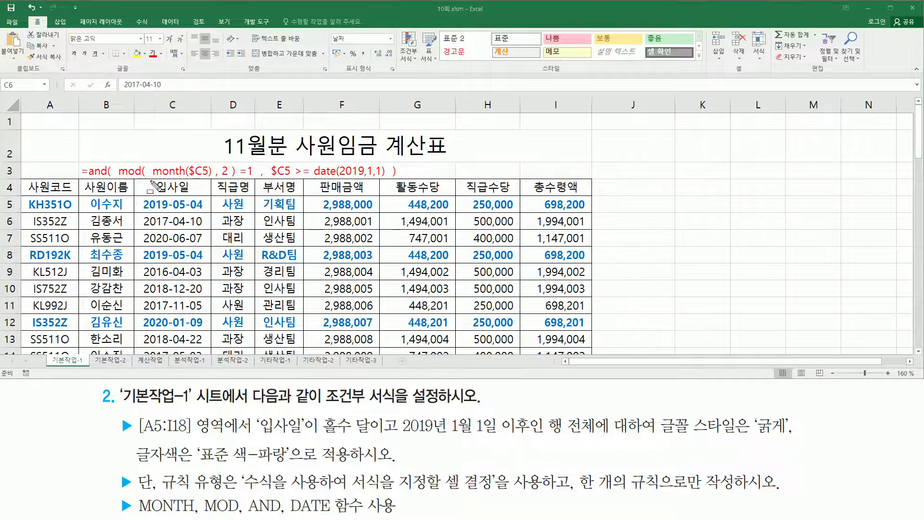
mouse_move(152, 179)
mouse_down()
mouse_move(209, 181)
mouse_move(211, 160)
mouse_up()
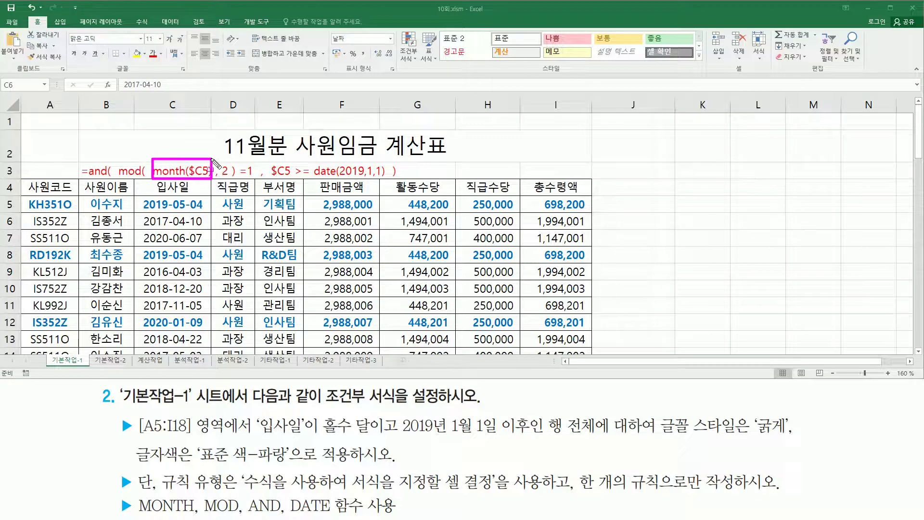
mouse_move(117, 150)
mouse_down()
mouse_move(138, 183)
mouse_move(237, 179)
mouse_up()
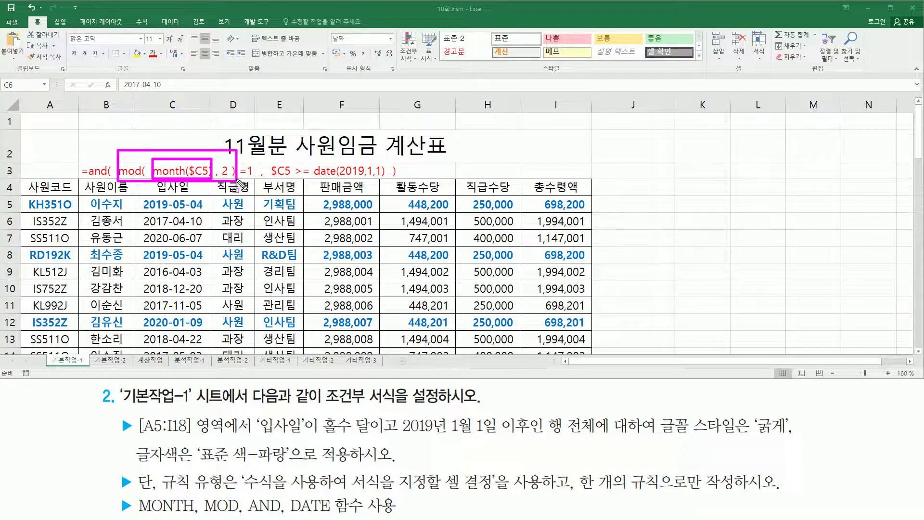
drag(239, 177, 252, 177)
drag(267, 178, 293, 177)
drag(312, 177, 384, 178)
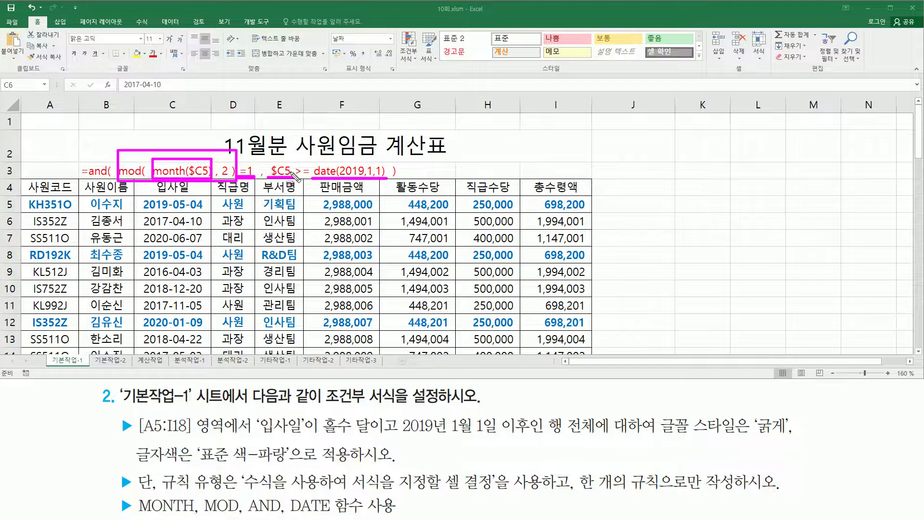
drag(294, 163, 312, 178)
key(Escape)
click(621, 250)
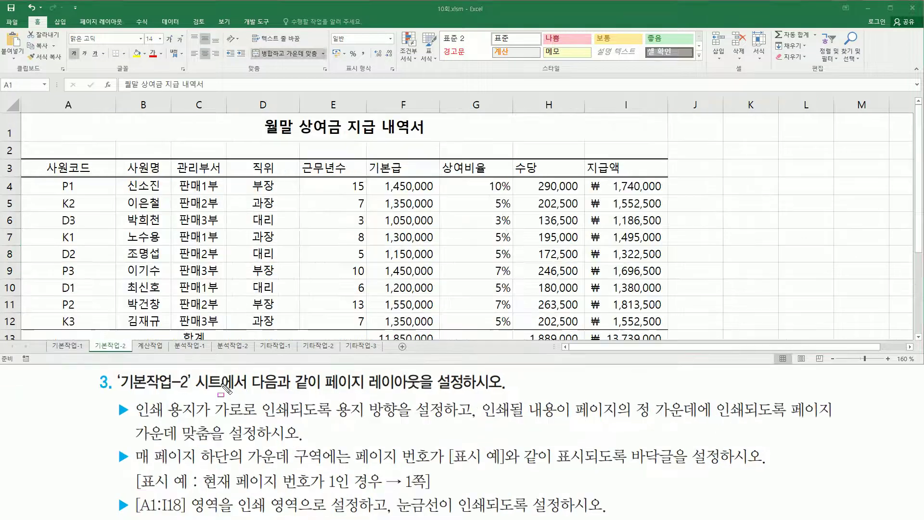
- Review the page layout task for sheet 기본작업-2 and open its 페이지 설정 dialog
drag(121, 394, 196, 393)
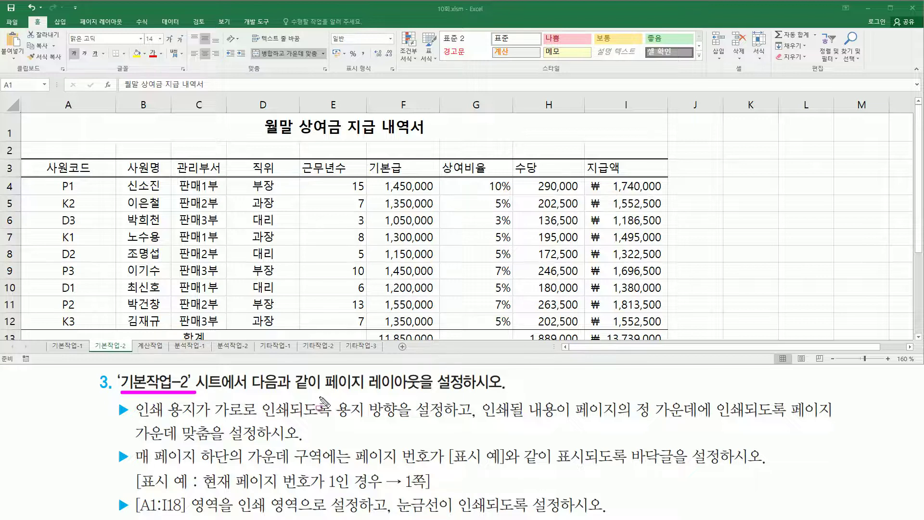
drag(320, 394, 424, 372)
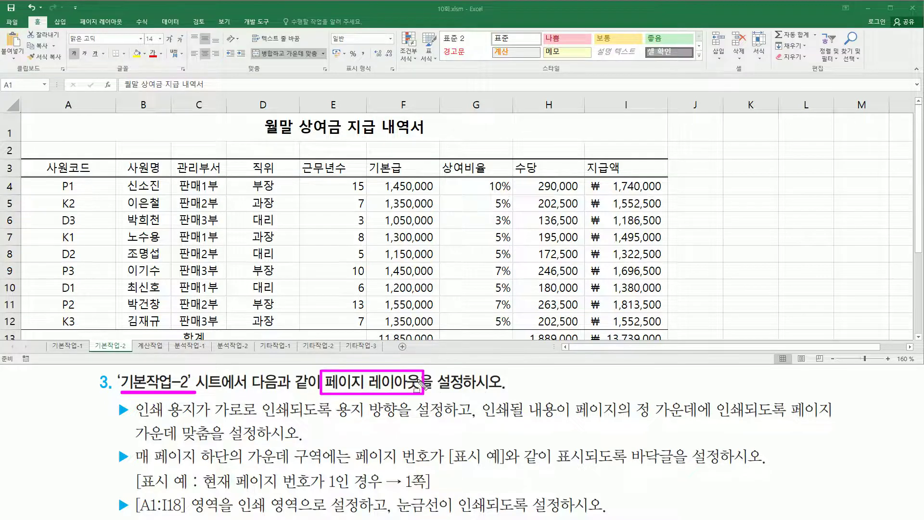
key(Escape)
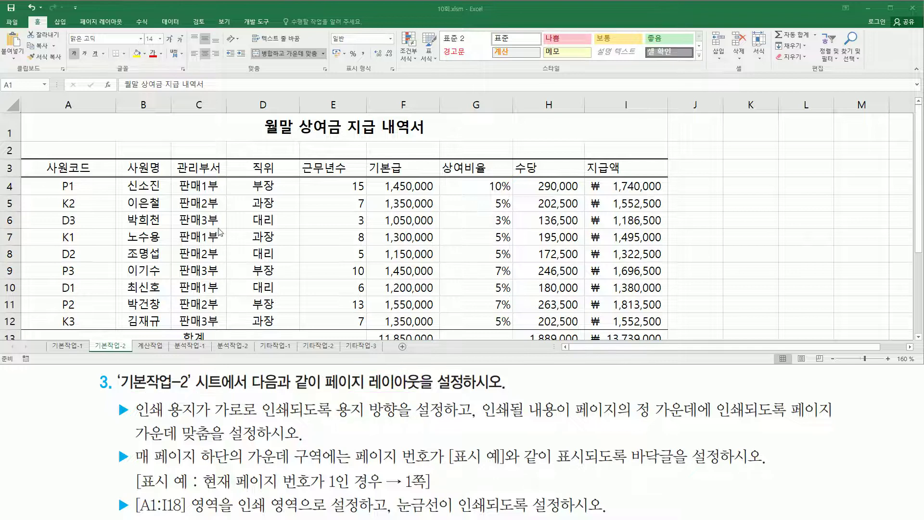
click(111, 22)
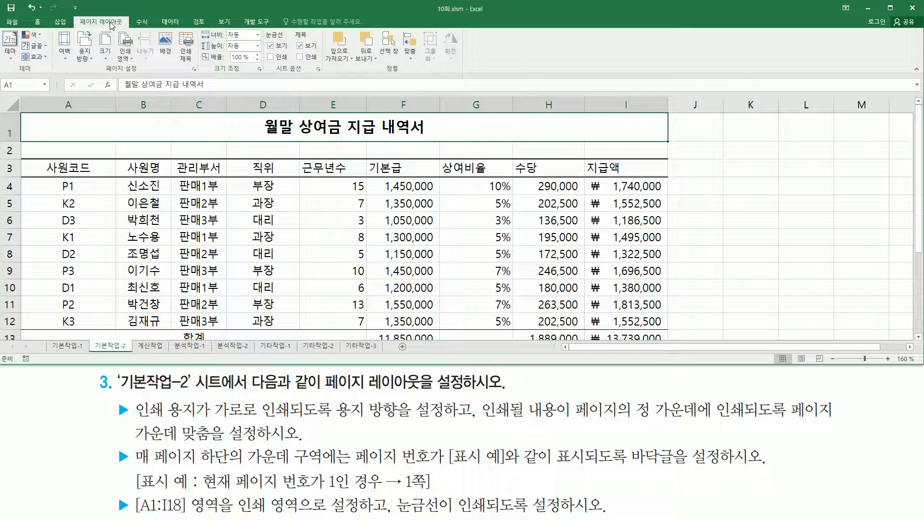
drag(98, 73, 202, 77)
key(Escape)
click(195, 68)
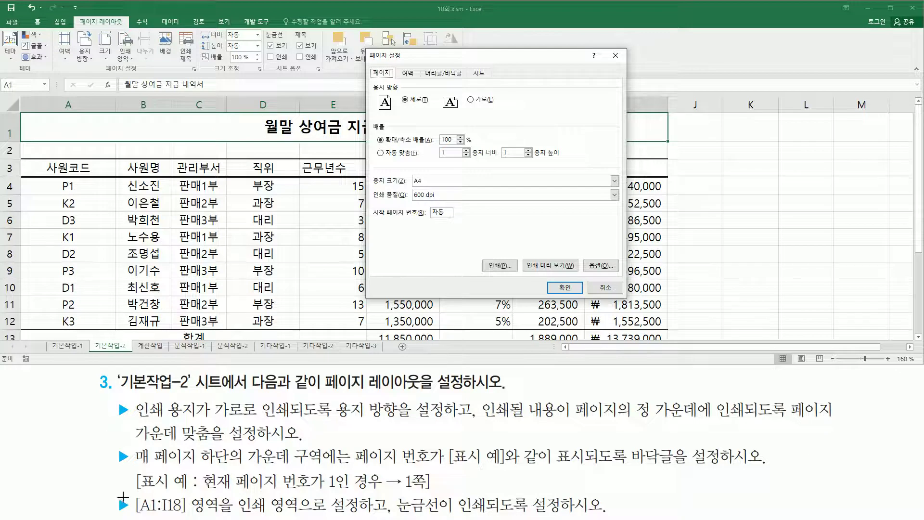
- Set the paper orientation of 기본작업-2 to 가로, as the task requires
key(ctrl+shift+d)
mouse_move(141, 419)
mouse_down()
mouse_move(215, 418)
mouse_move(219, 402)
mouse_move(220, 422)
mouse_move(443, 420)
mouse_up()
mouse_move(331, 396)
mouse_down()
mouse_move(354, 417)
mouse_move(398, 421)
mouse_up()
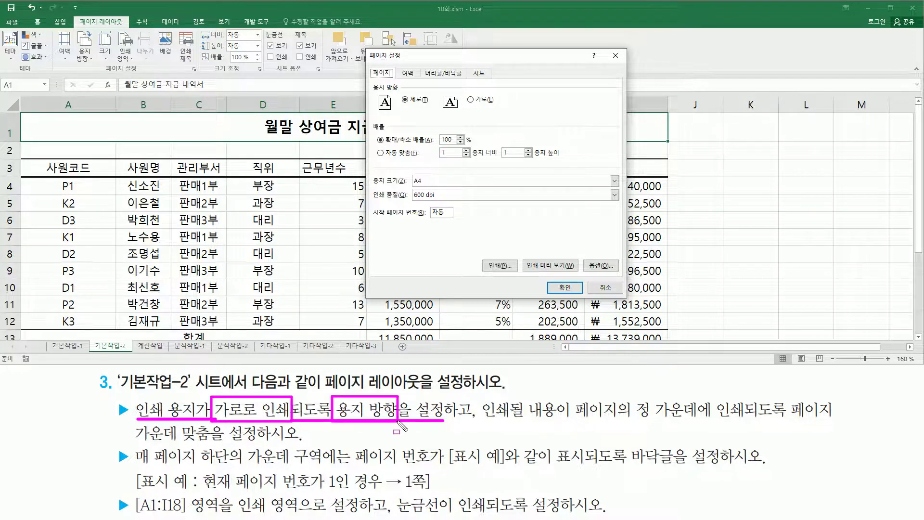
mouse_move(371, 80)
mouse_down()
mouse_move(414, 118)
mouse_move(505, 120)
mouse_up()
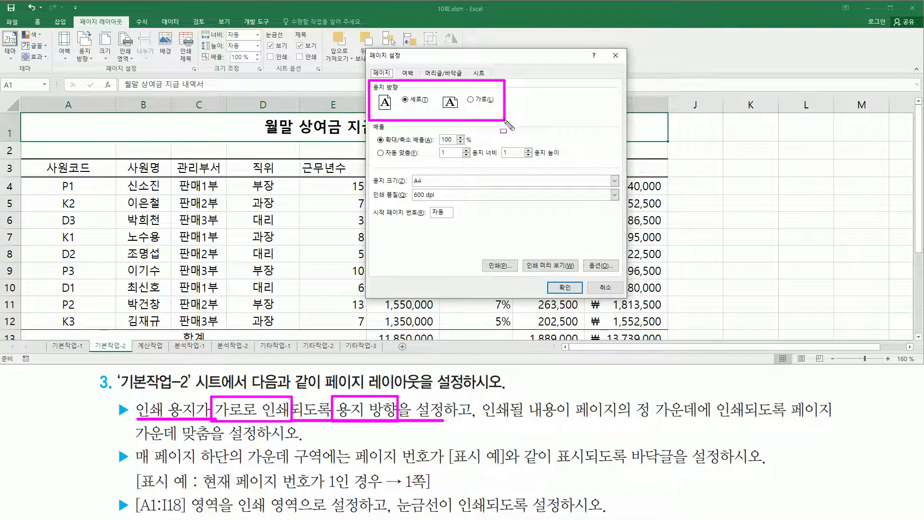
click(471, 100)
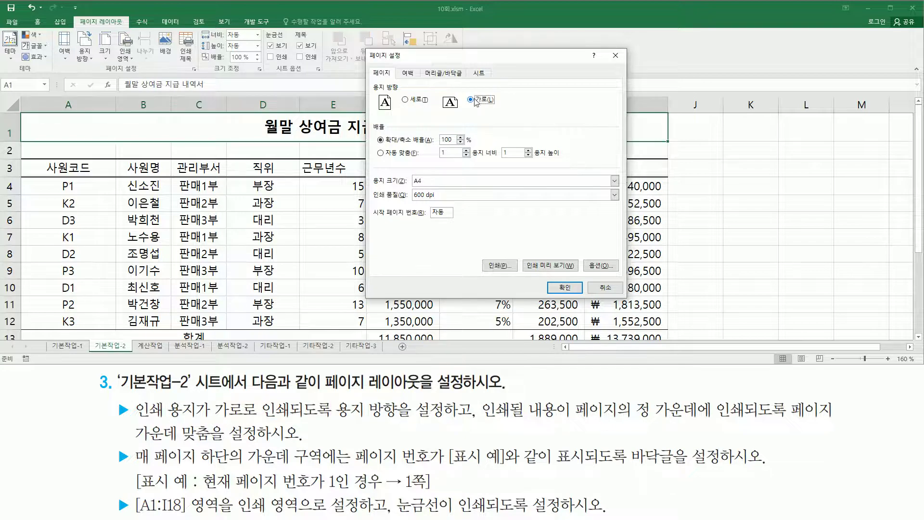
- Centre the printed content of 기본작업-2 on the page both horizontally (가로) and vertically (세로)
mouse_move(480, 397)
mouse_down()
mouse_move(482, 426)
mouse_move(708, 426)
mouse_up()
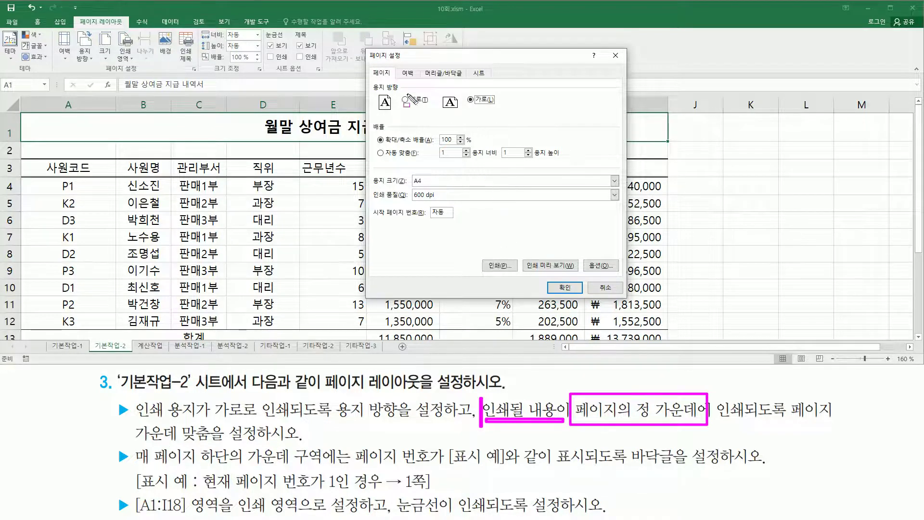
drag(397, 66, 420, 80)
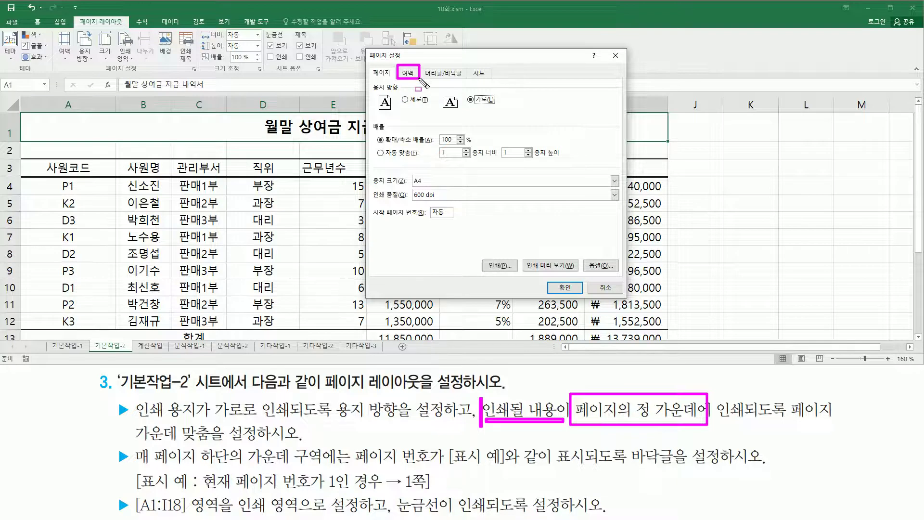
key(Escape)
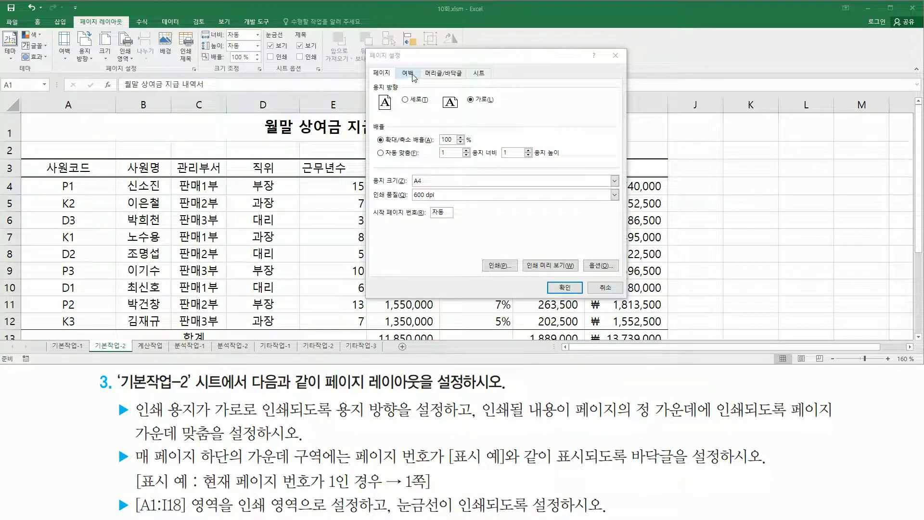
click(410, 75)
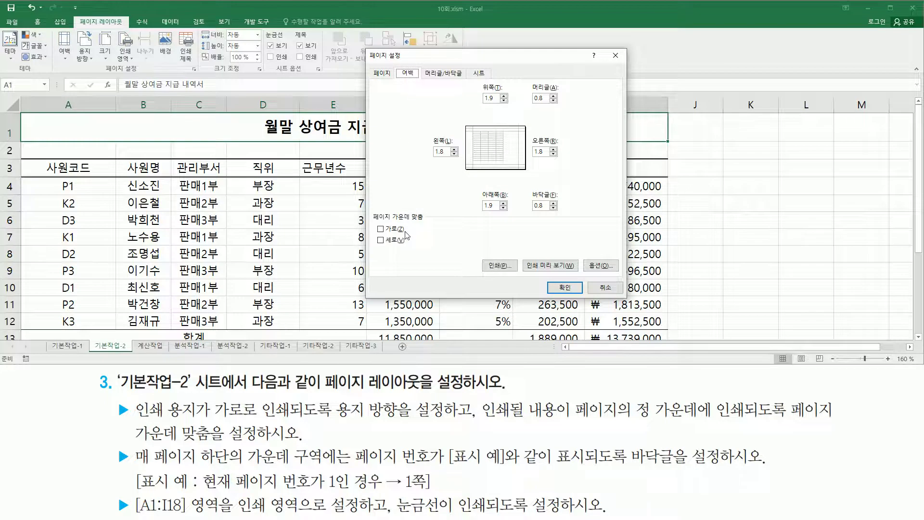
drag(368, 217, 432, 253)
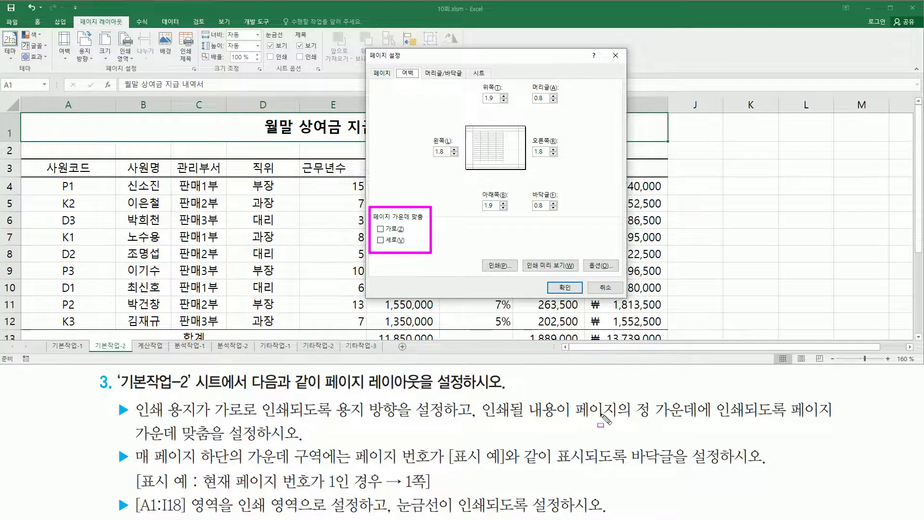
drag(636, 420, 700, 421)
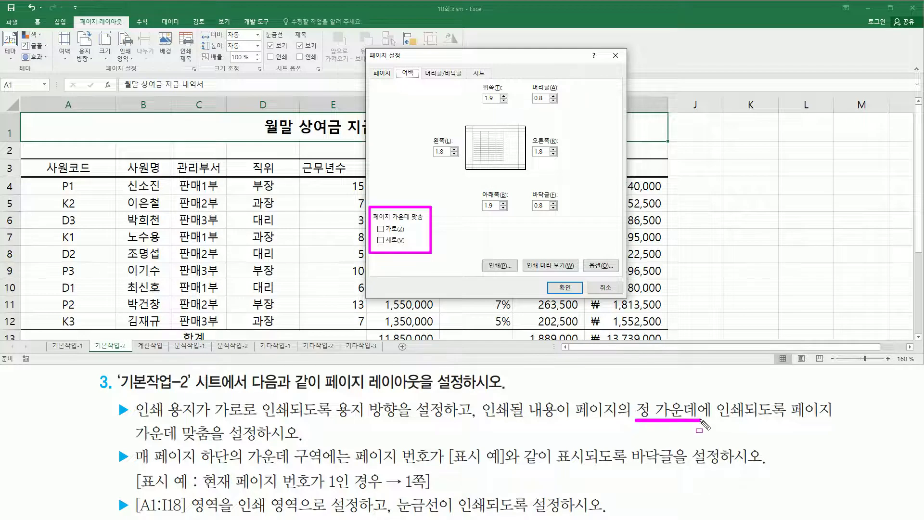
click(380, 229)
click(381, 240)
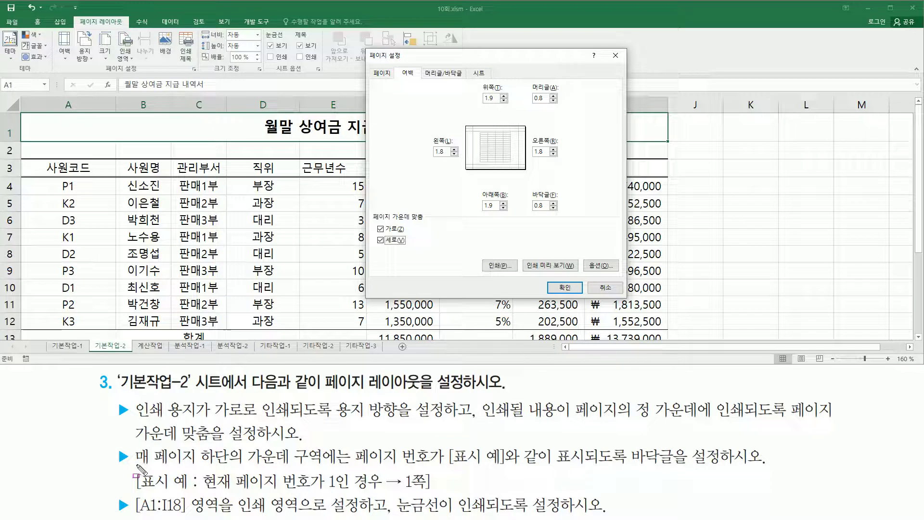
- Review the footer requirement in the task and open the custom footer editor for 기본작업-2
mouse_move(137, 466)
mouse_down()
mouse_move(231, 466)
mouse_move(251, 448)
mouse_move(260, 467)
mouse_move(335, 467)
mouse_up()
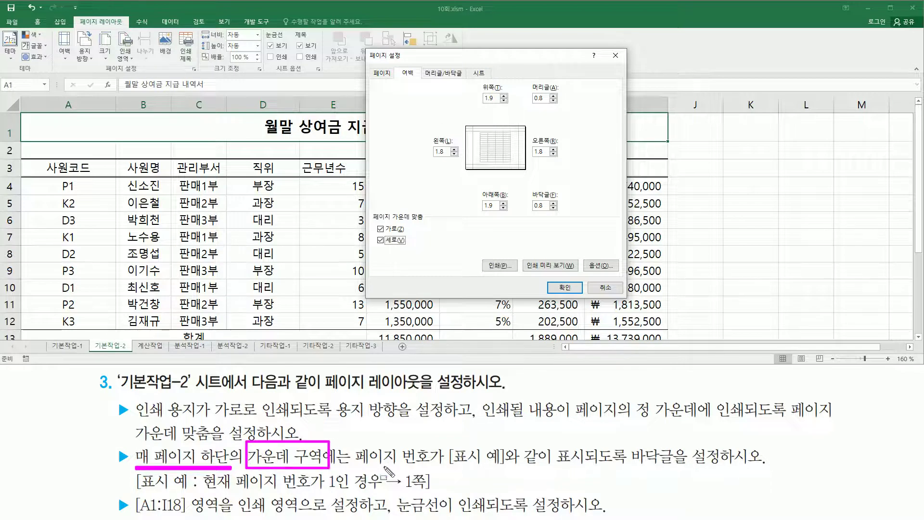
drag(356, 466, 510, 466)
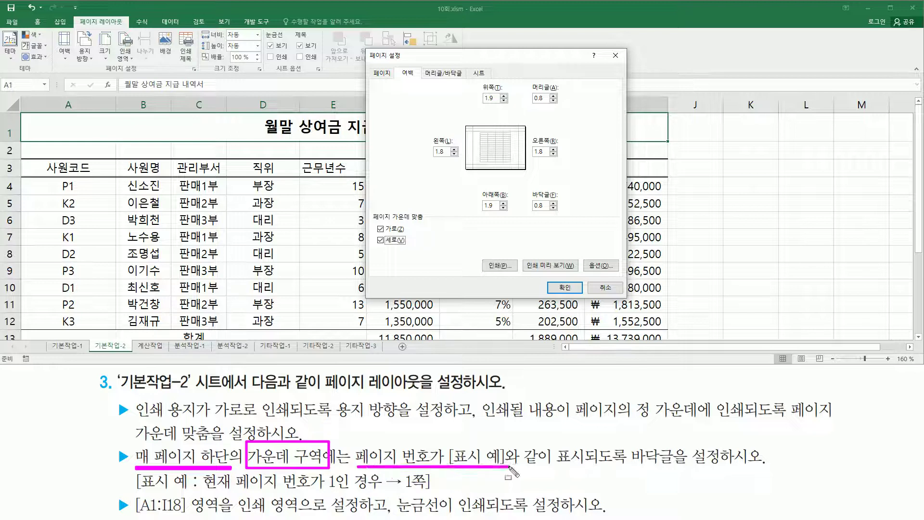
mouse_move(628, 442)
mouse_down()
mouse_move(626, 462)
mouse_move(682, 474)
mouse_up()
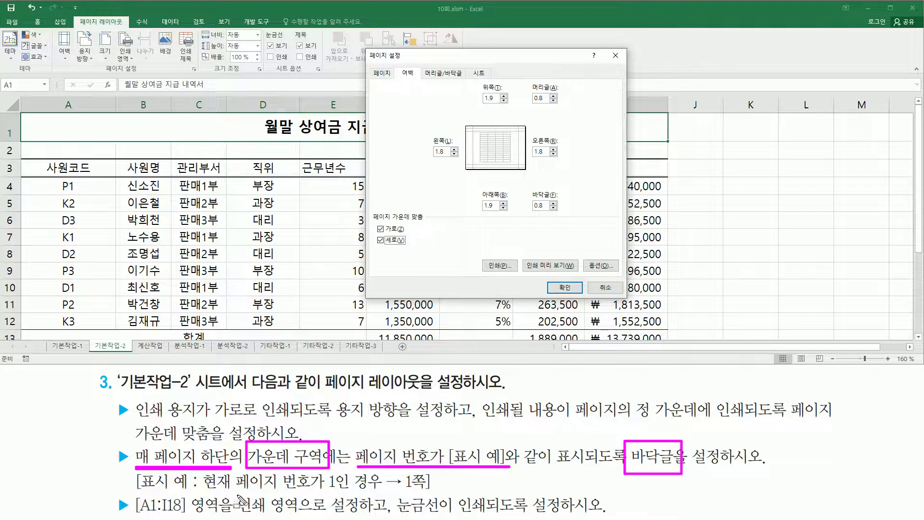
drag(201, 493, 345, 493)
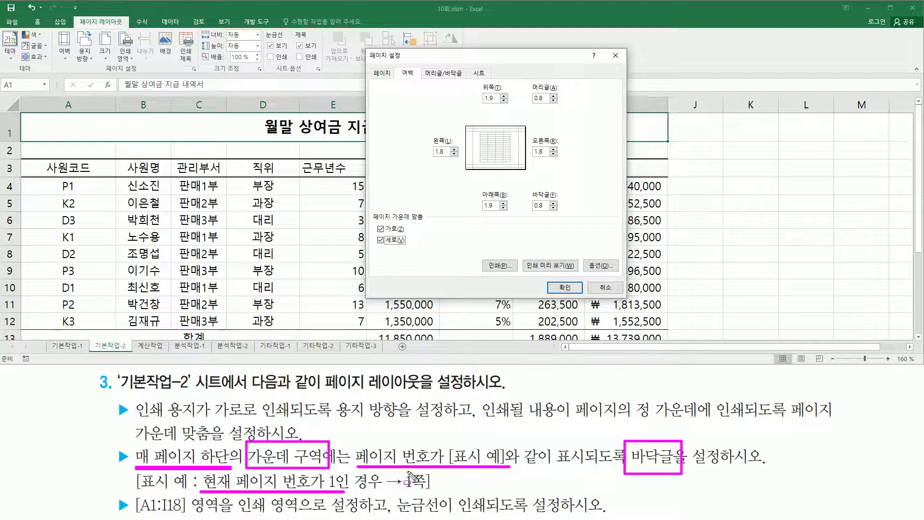
drag(401, 469, 429, 493)
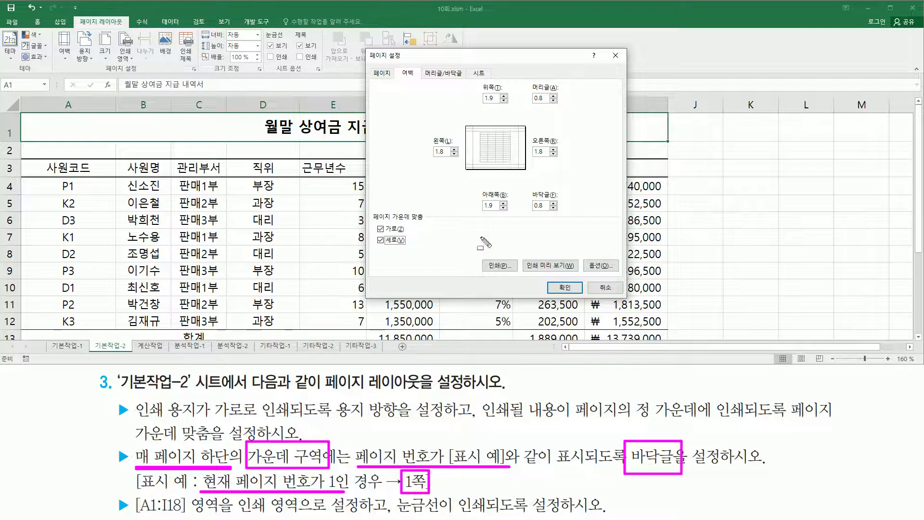
drag(423, 63, 466, 81)
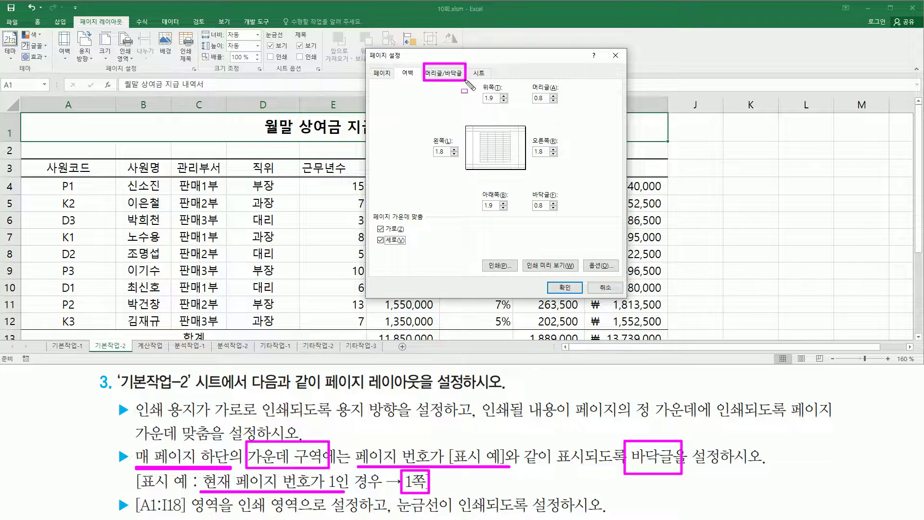
key(Escape)
click(451, 74)
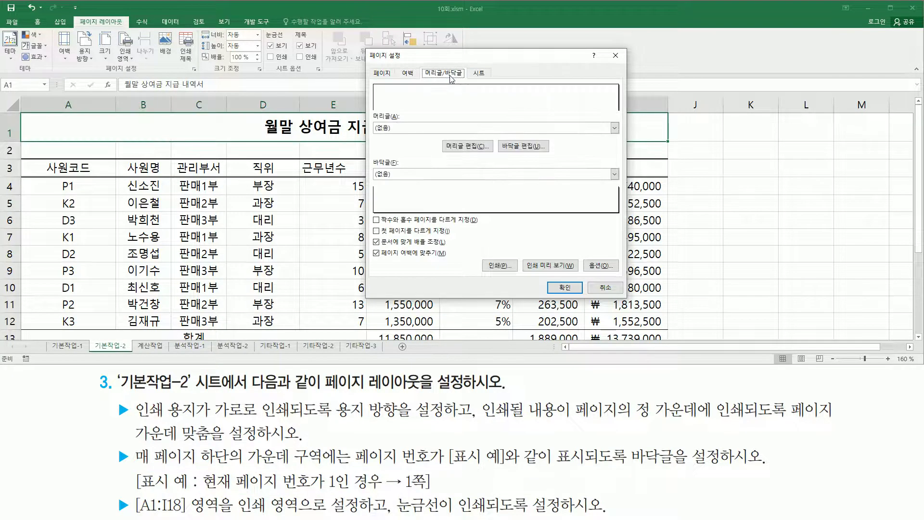
drag(497, 135, 556, 157)
key(Escape)
click(524, 145)
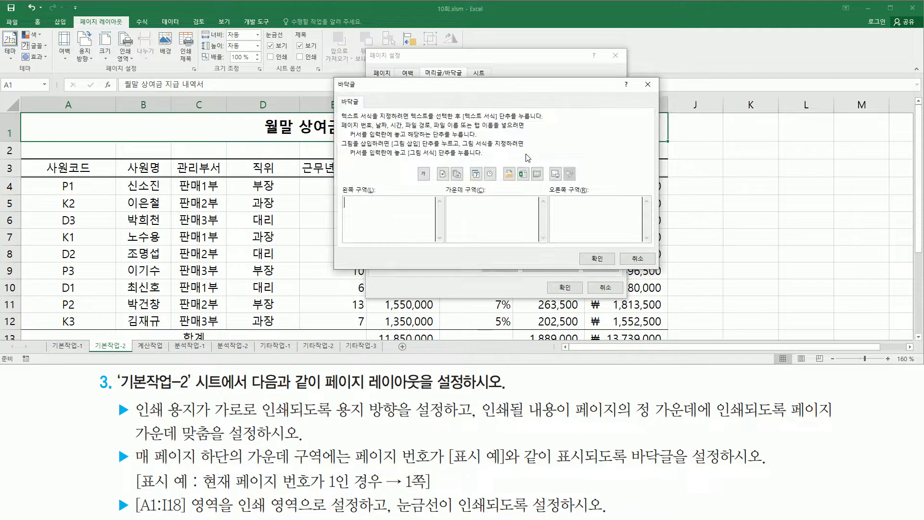
- Insert the page number followed by 쪽 in the footer's centre section and accept the footer
mouse_move(245, 441)
mouse_down()
mouse_move(269, 475)
mouse_move(324, 468)
mouse_up()
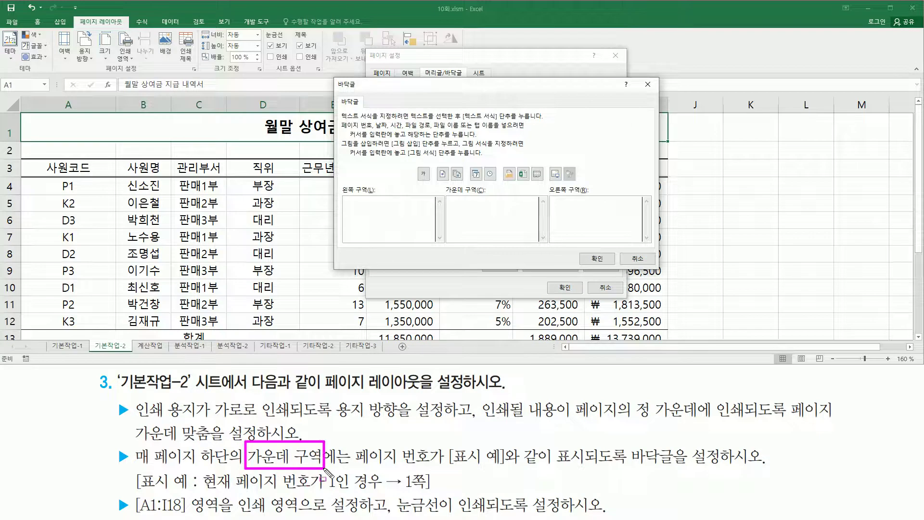
drag(451, 192, 535, 242)
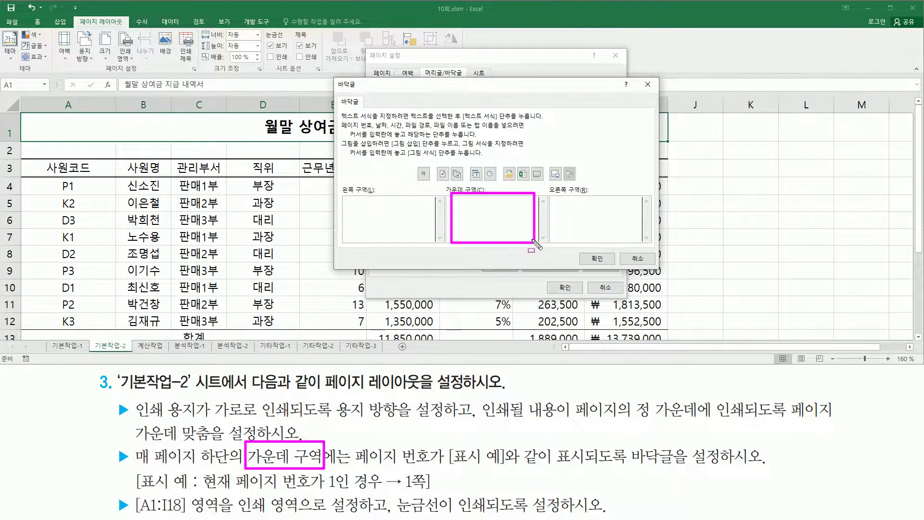
key(Escape)
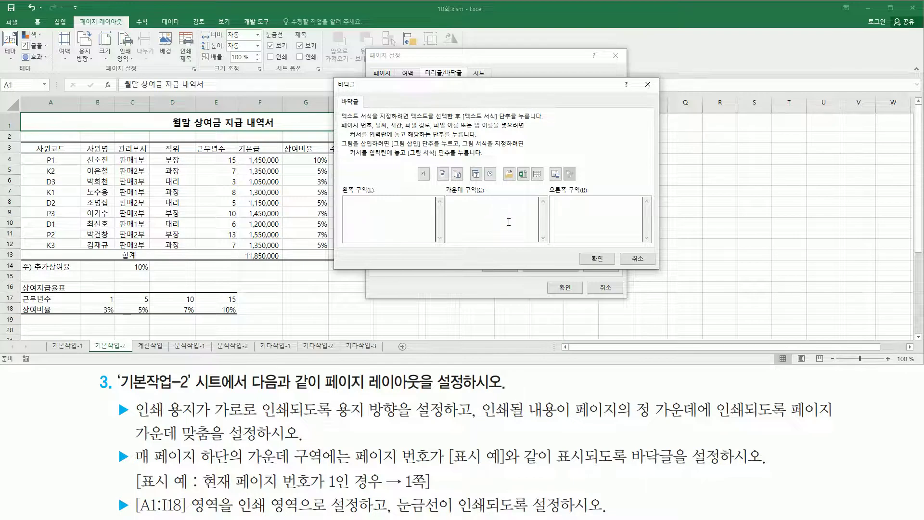
mouse_move(434, 182)
mouse_down()
mouse_move(448, 181)
mouse_move(449, 168)
mouse_move(464, 181)
mouse_up()
key(Escape)
click(444, 175)
text(쪽)
click(597, 259)
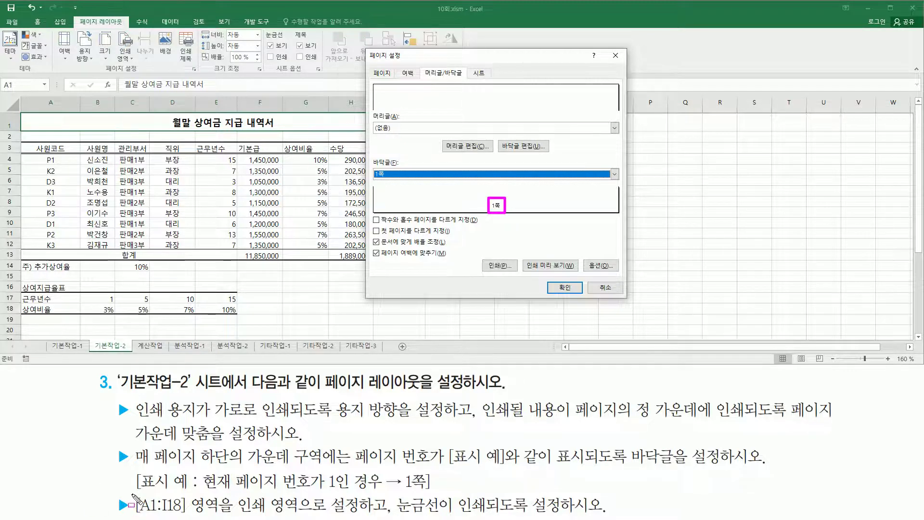
- Set the print area of 기본작업-2 to A1:I18
mouse_move(133, 495)
mouse_down()
mouse_move(137, 505)
mouse_move(186, 515)
mouse_move(362, 513)
mouse_up()
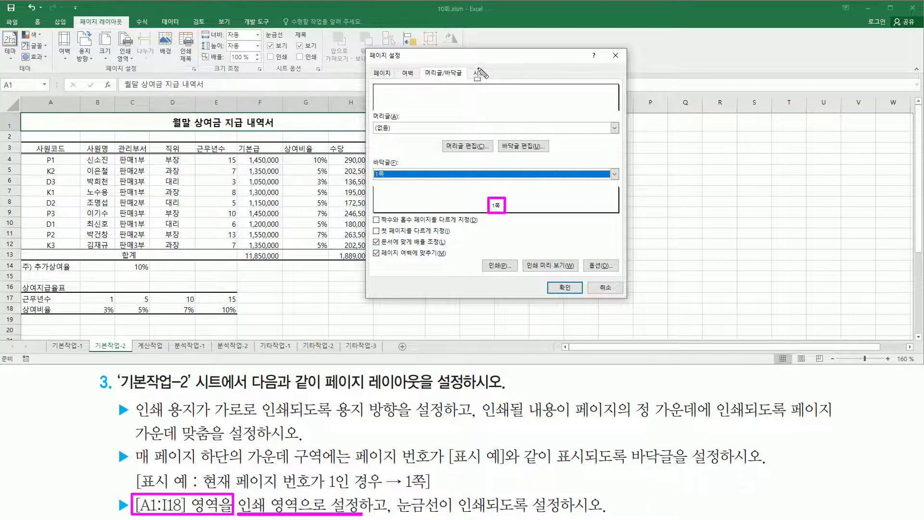
drag(466, 64, 493, 79)
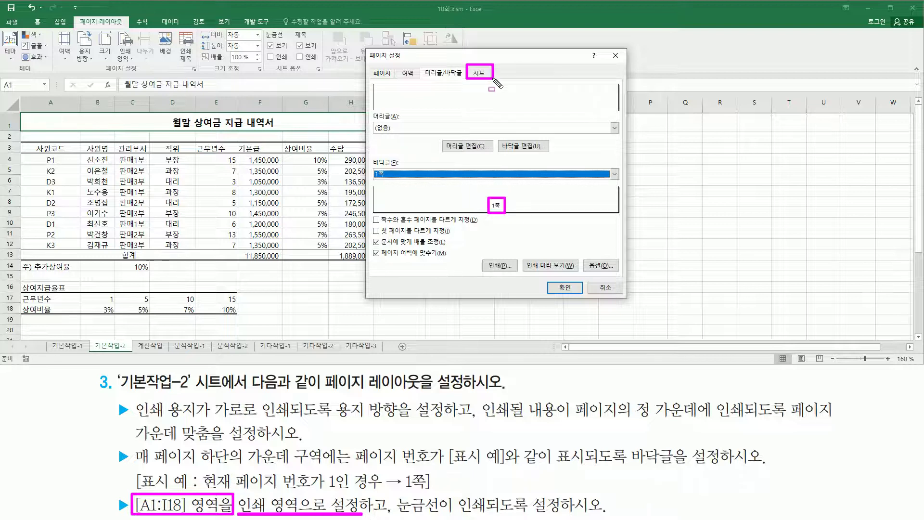
key(Escape)
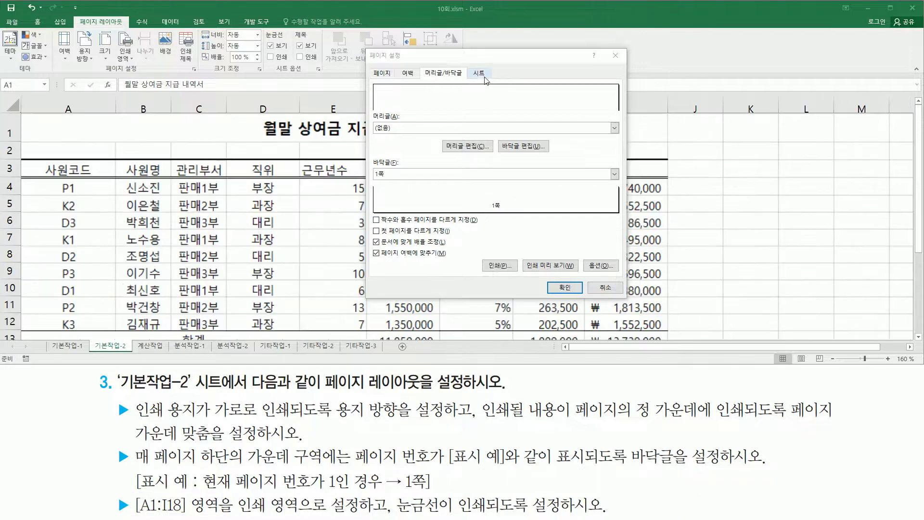
click(479, 73)
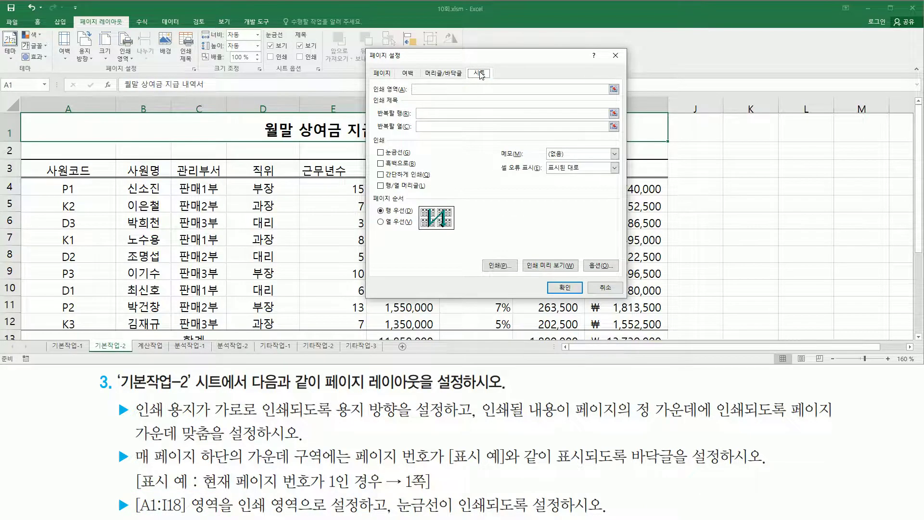
drag(369, 77, 498, 96)
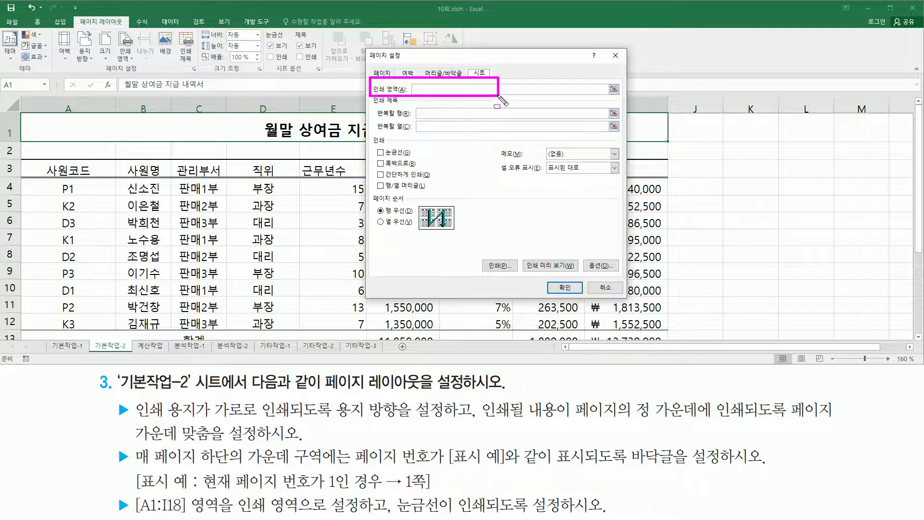
key(Escape)
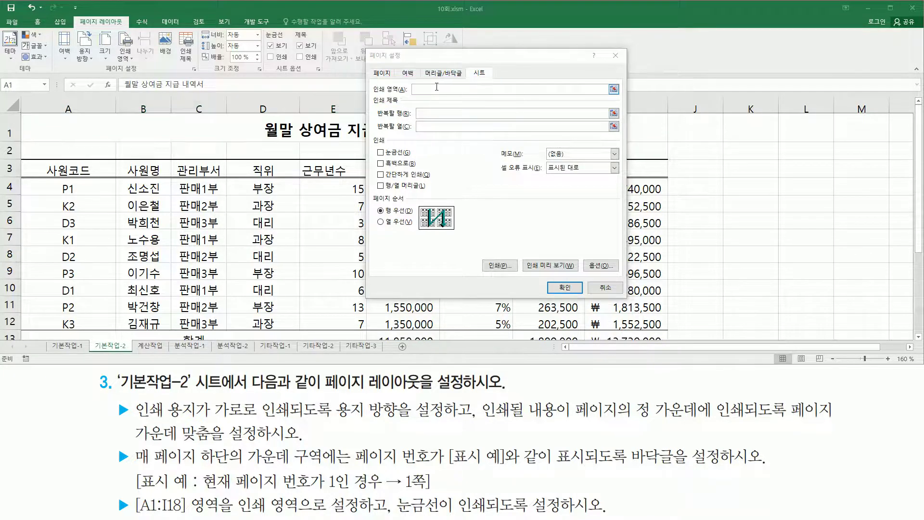
click(439, 87)
drag(61, 127, 82, 272)
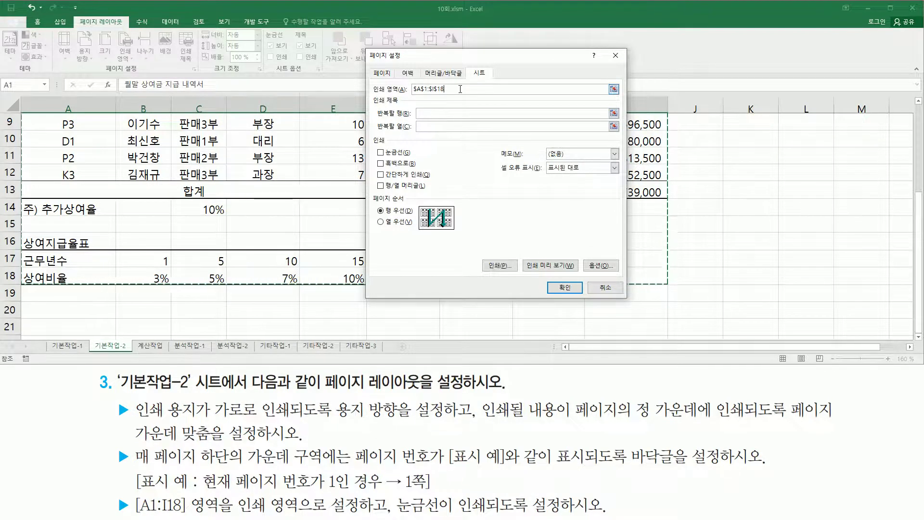
- Enable printing of gridlines (눈금선) for 기본작업-2 and apply the page setup
drag(391, 487, 392, 515)
drag(396, 516, 609, 517)
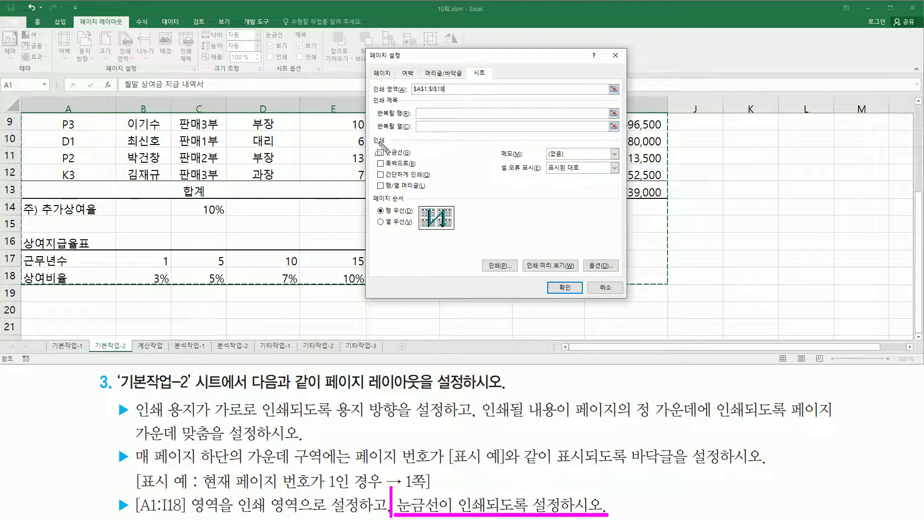
mouse_move(370, 131)
mouse_down()
mouse_move(376, 195)
mouse_move(622, 197)
mouse_up()
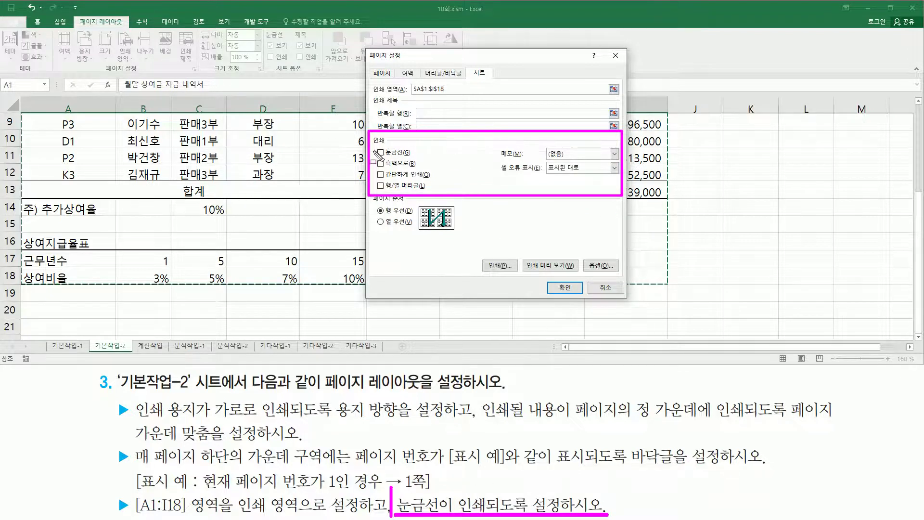
drag(372, 147, 419, 158)
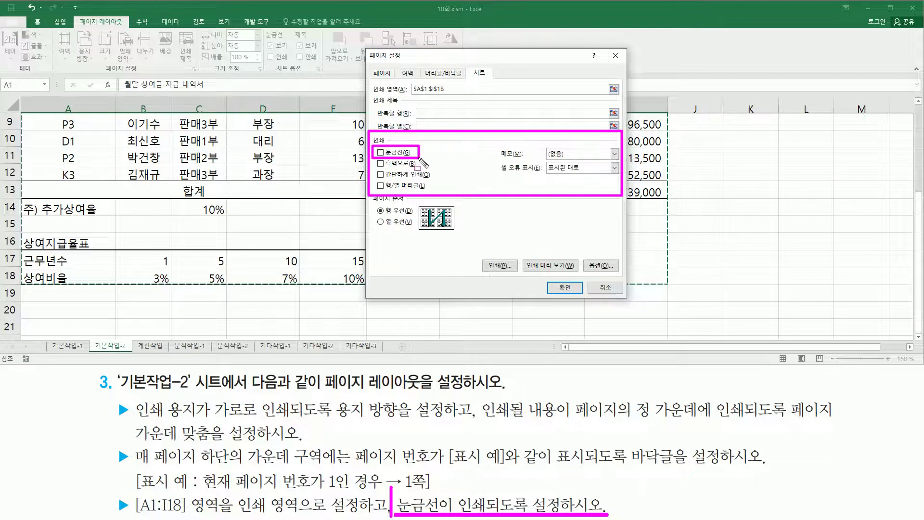
key(Escape)
click(381, 152)
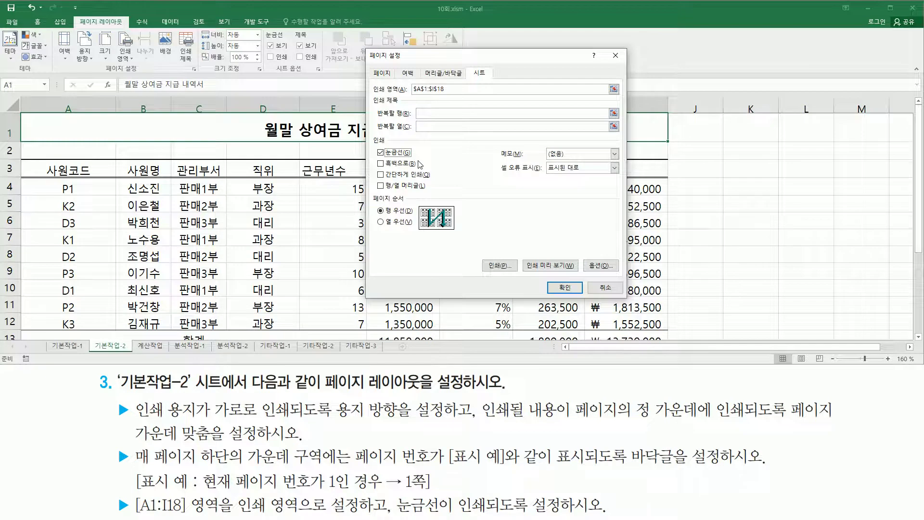
click(566, 288)
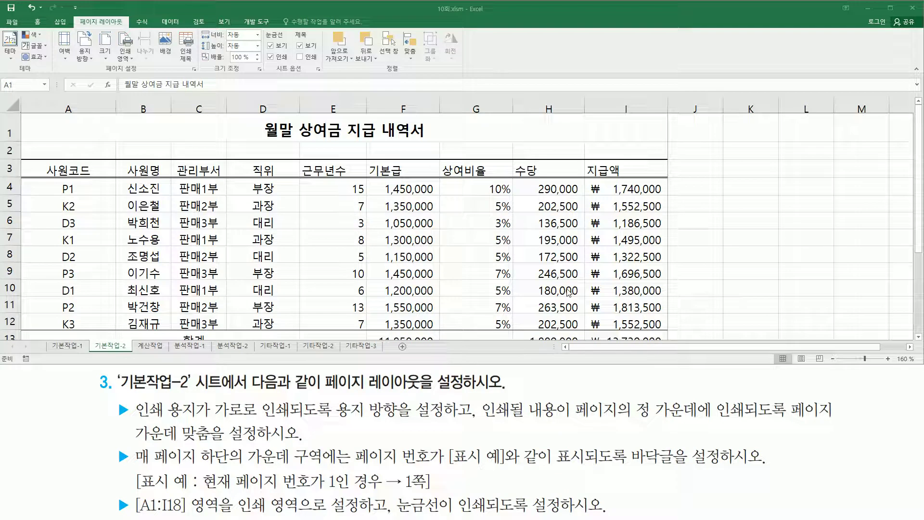
- Check the page layout and footer of 기본작업-2 in the print preview
click(13, 23)
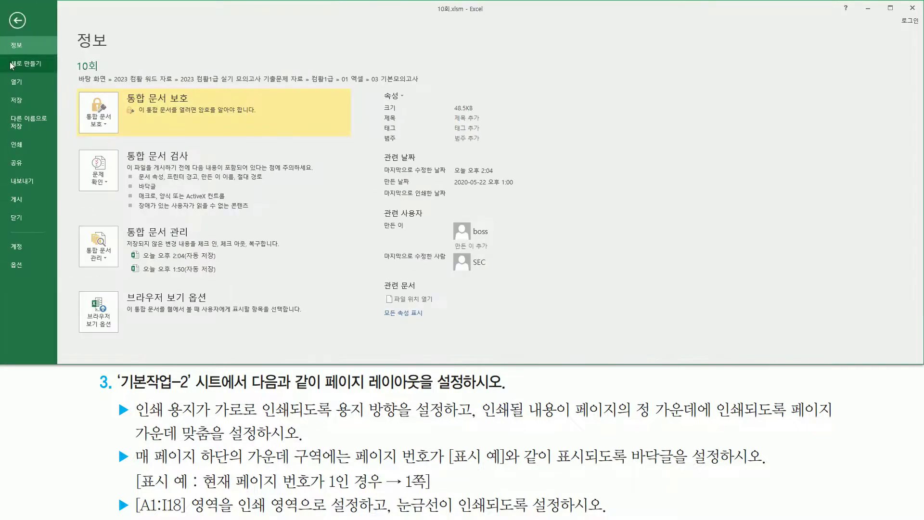
click(21, 144)
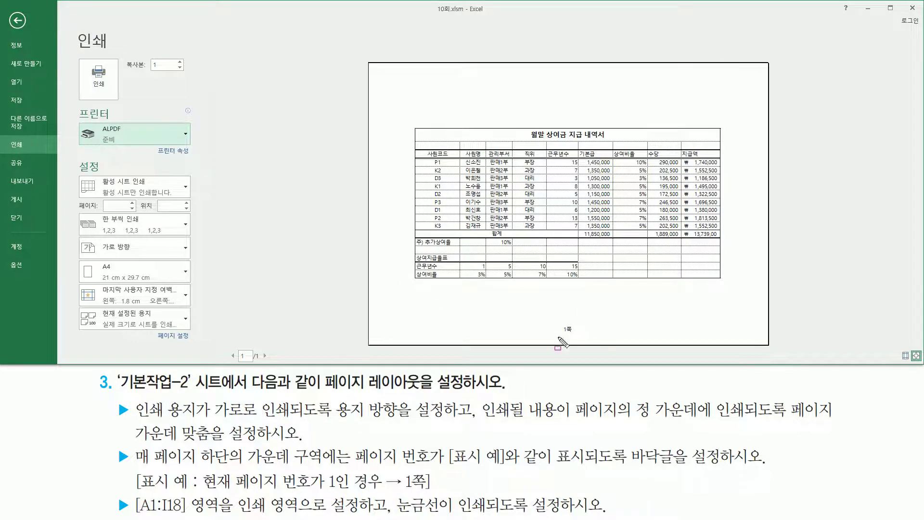
drag(557, 323, 581, 336)
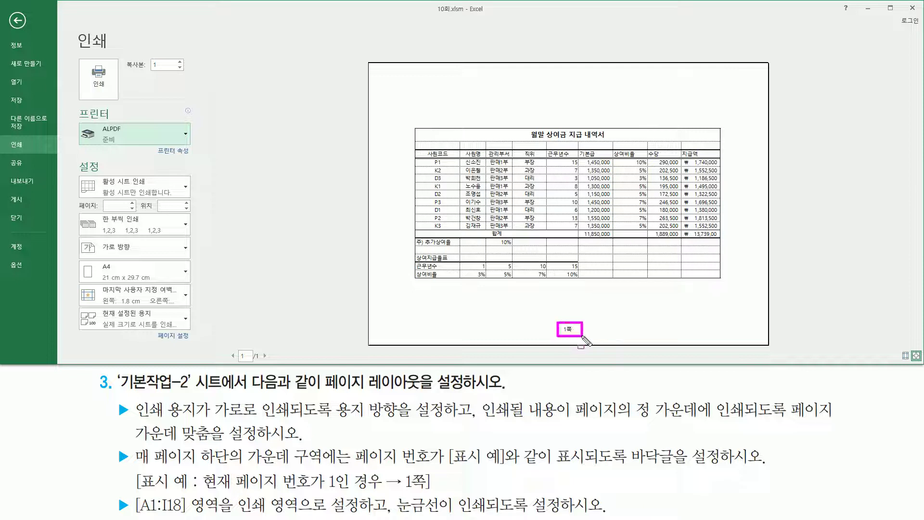